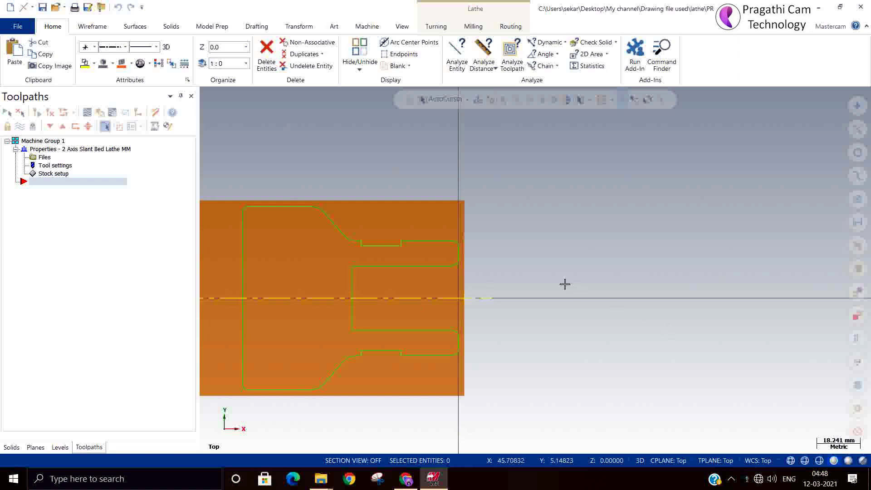
Step: Zoom out slightly and show the Turning toolpath commands for the lathe part
{"action": "scroll", "coordinate": [563, 283], "scroll_direction": "down", "scroll_amount": 1}
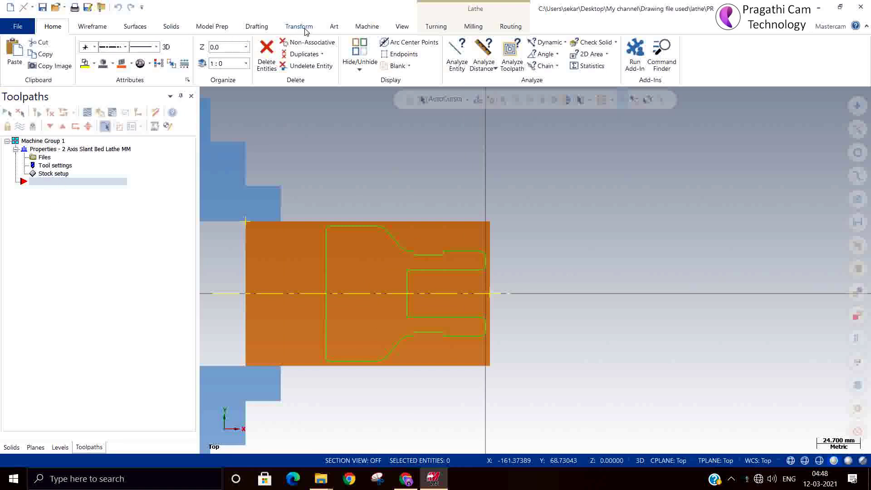
{"action": "left_click", "coordinate": [436, 27]}
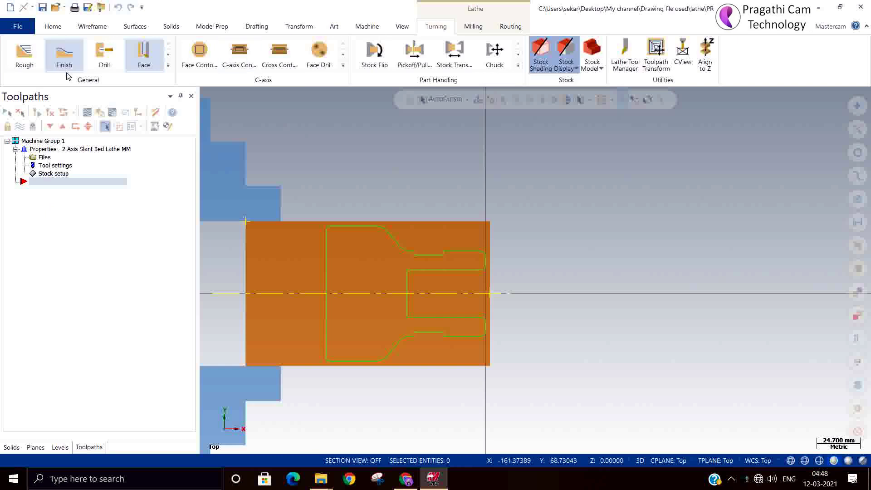
Step: Start a lathe drill toolpath using the T116116 12 Dia. center drill
{"action": "left_click", "coordinate": [106, 56]}
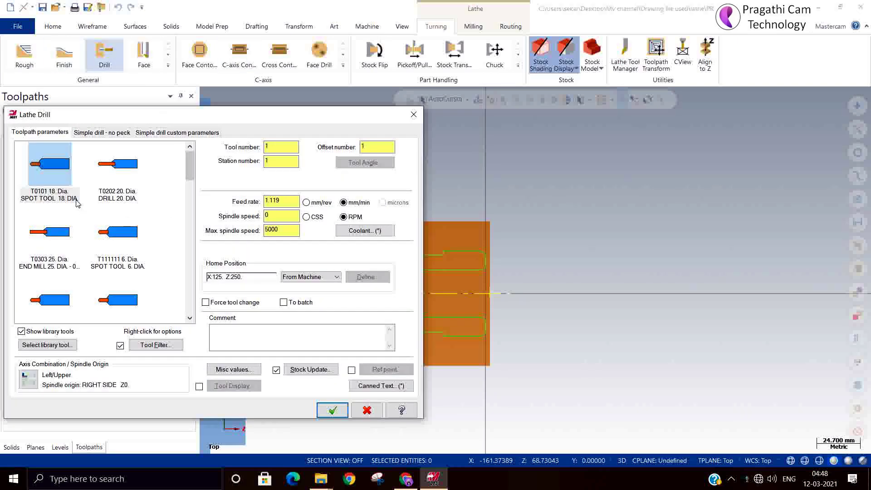
{"action": "scroll", "coordinate": [70, 303], "scroll_direction": "down", "scroll_amount": 15}
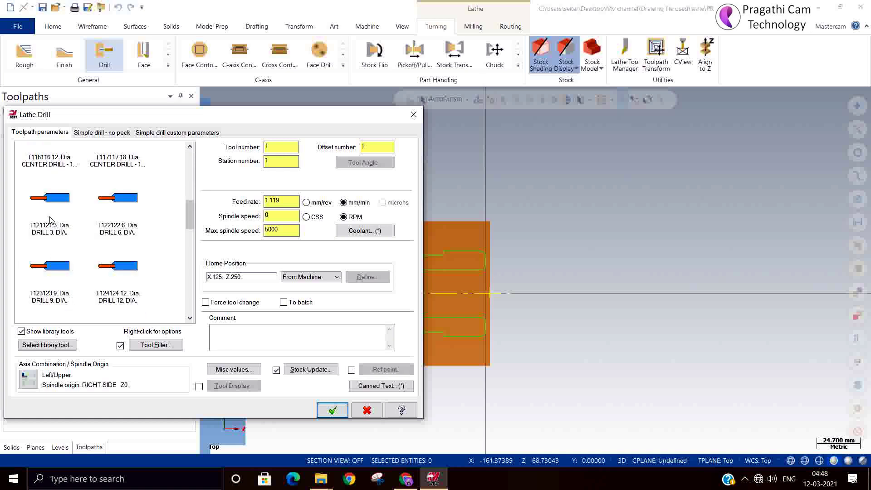
{"action": "scroll", "coordinate": [50, 217], "scroll_direction": "down", "scroll_amount": 3}
{"action": "scroll", "coordinate": [51, 227], "scroll_direction": "up", "scroll_amount": 18}
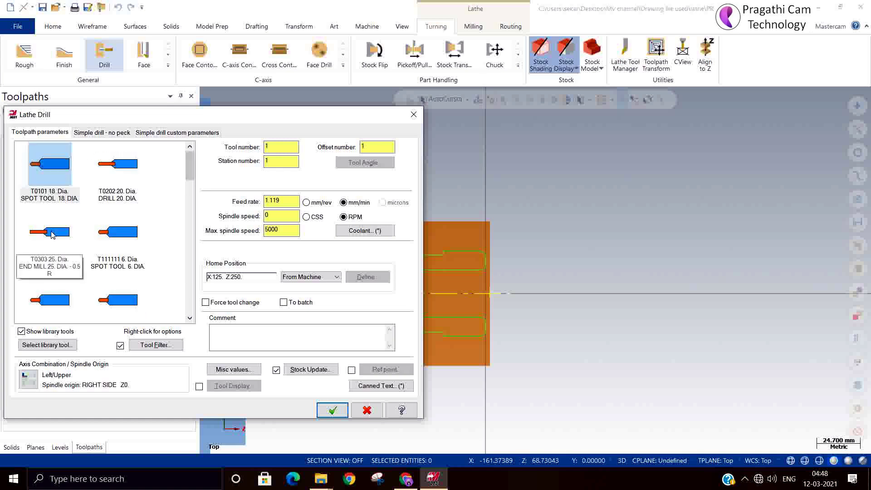
{"action": "scroll", "coordinate": [53, 222], "scroll_direction": "down", "scroll_amount": 5}
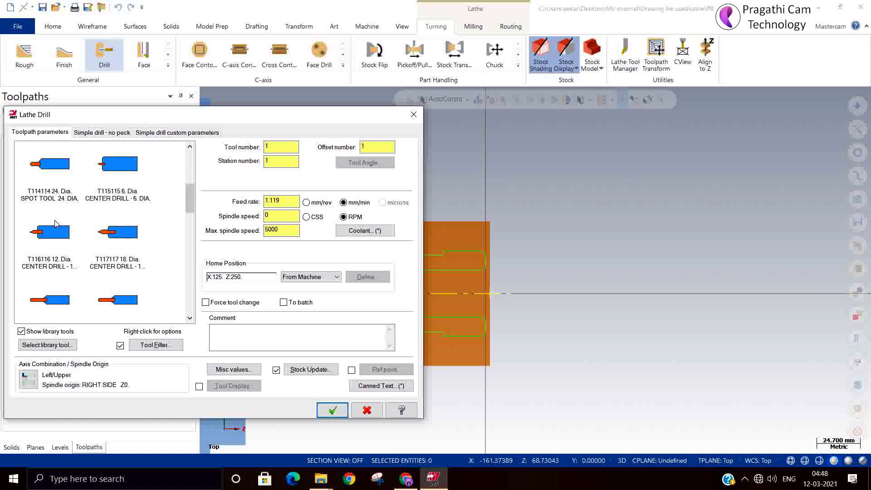
{"action": "scroll", "coordinate": [53, 218], "scroll_direction": "up", "scroll_amount": 1}
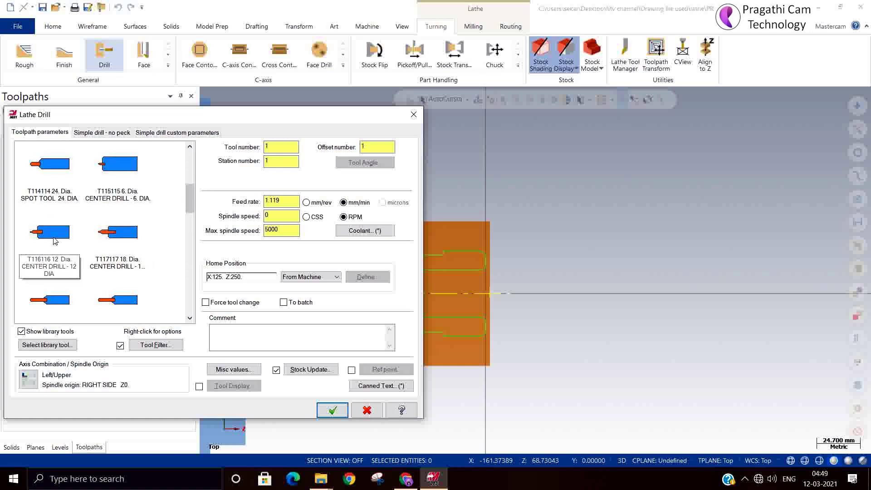
{"action": "left_click", "coordinate": [50, 229]}
Step: Set the simple no-peck drill depth to absolute -2.5 and accept the toolpath
{"action": "left_click", "coordinate": [101, 132]}
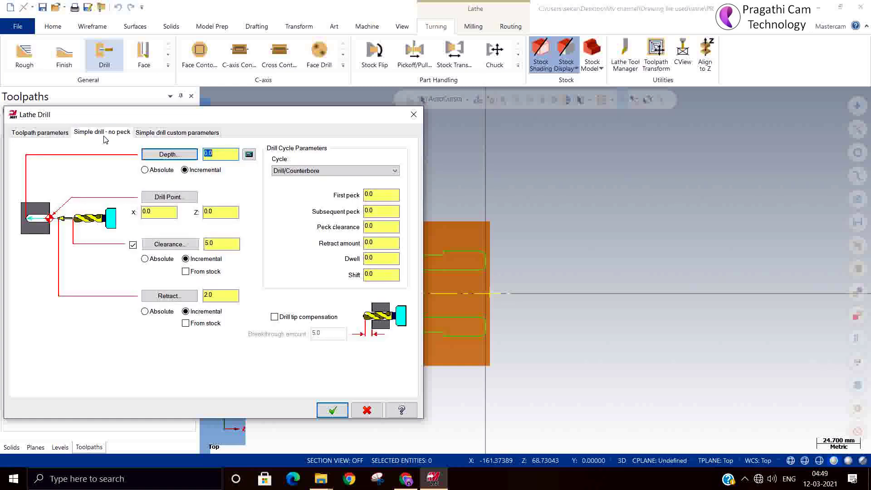
{"action": "left_click", "coordinate": [145, 170]}
{"action": "left_click", "coordinate": [210, 153]}
{"action": "double_click", "coordinate": [215, 154]}
{"action": "type", "text": "-2.5"}
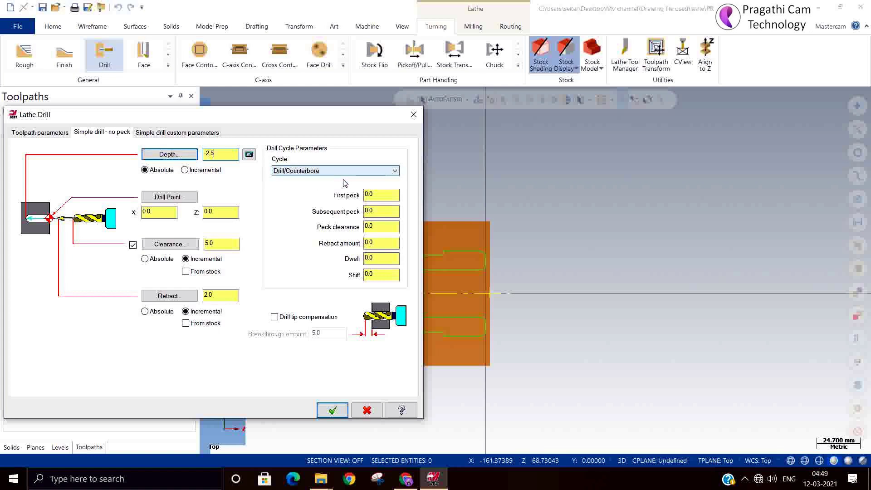
{"action": "left_click", "coordinate": [336, 412]}
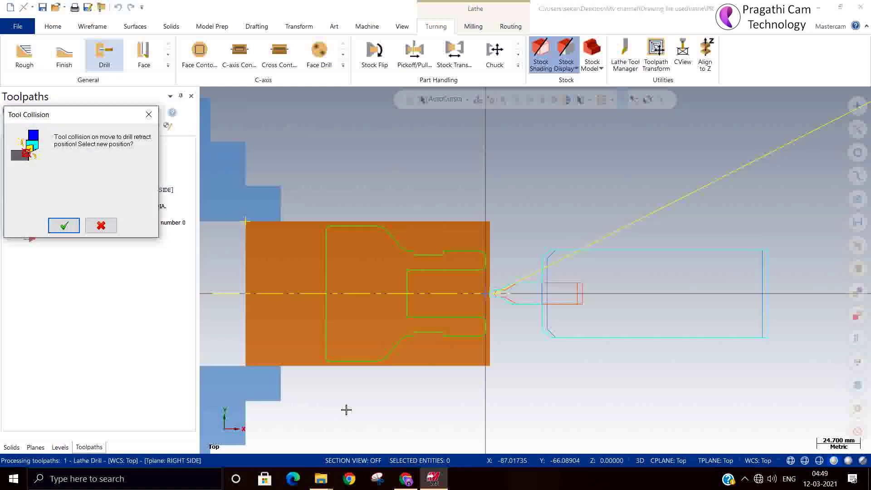
Step: Respond to the retract collision and regeneration warnings, then discard the colliding drill operation
{"action": "scroll", "coordinate": [501, 331], "scroll_direction": "up", "scroll_amount": 4}
{"action": "scroll", "coordinate": [493, 303], "scroll_direction": "up", "scroll_amount": 1}
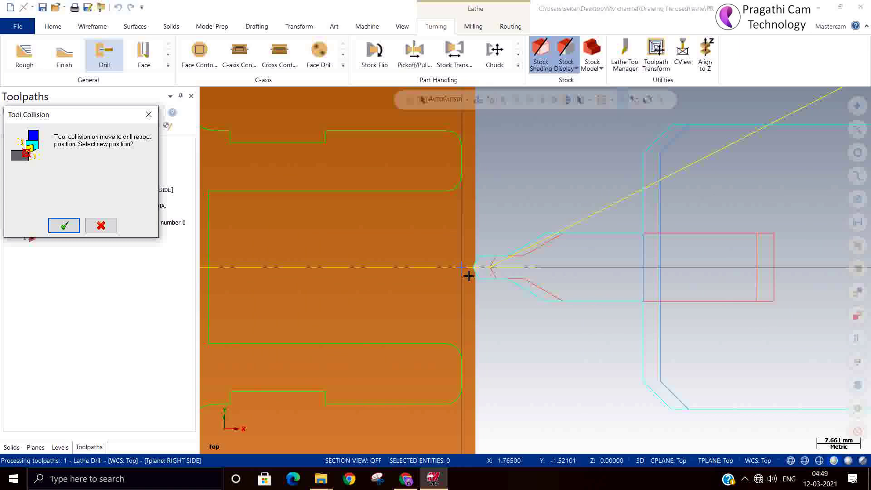
{"action": "left_click", "coordinate": [64, 226]}
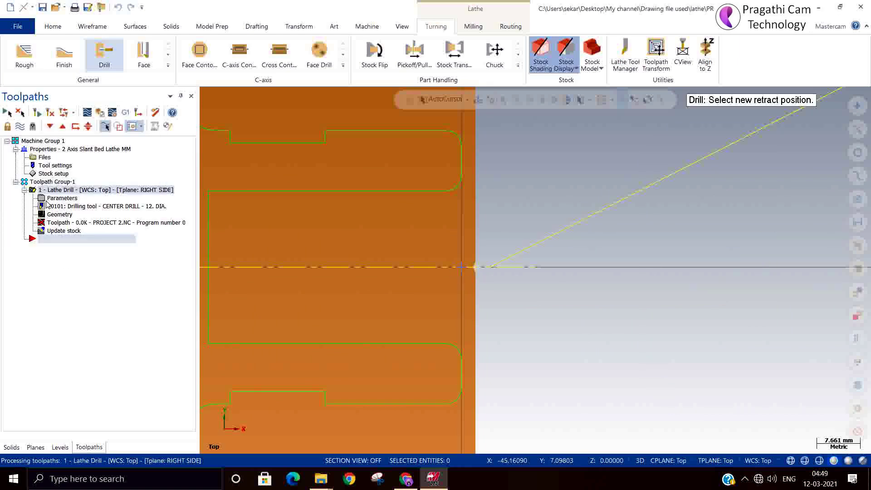
{"action": "left_click", "coordinate": [48, 199]}
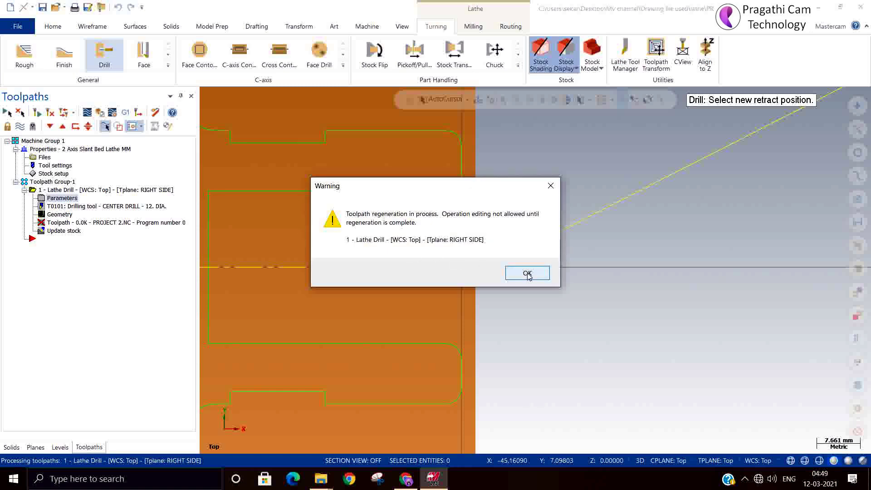
{"action": "left_click", "coordinate": [527, 274]}
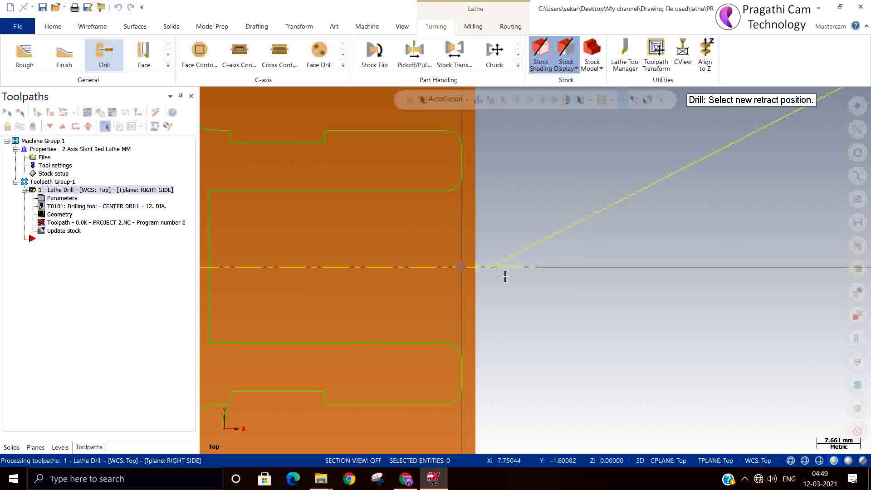
{"action": "left_click", "coordinate": [504, 275]}
{"action": "left_click", "coordinate": [505, 270]}
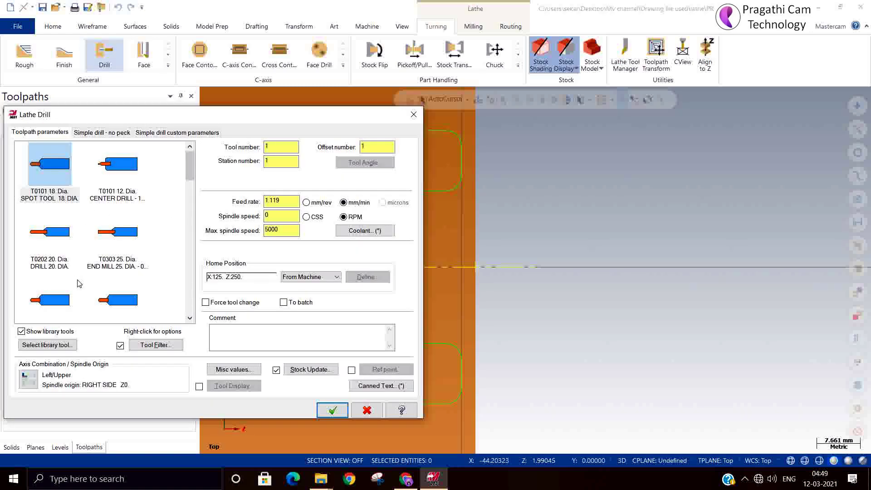
Step: Choose the T0101 12 Dia. center drill for the new drill toolpath
{"action": "scroll", "coordinate": [83, 278], "scroll_direction": "down", "scroll_amount": 5}
{"action": "scroll", "coordinate": [82, 277], "scroll_direction": "up", "scroll_amount": 3}
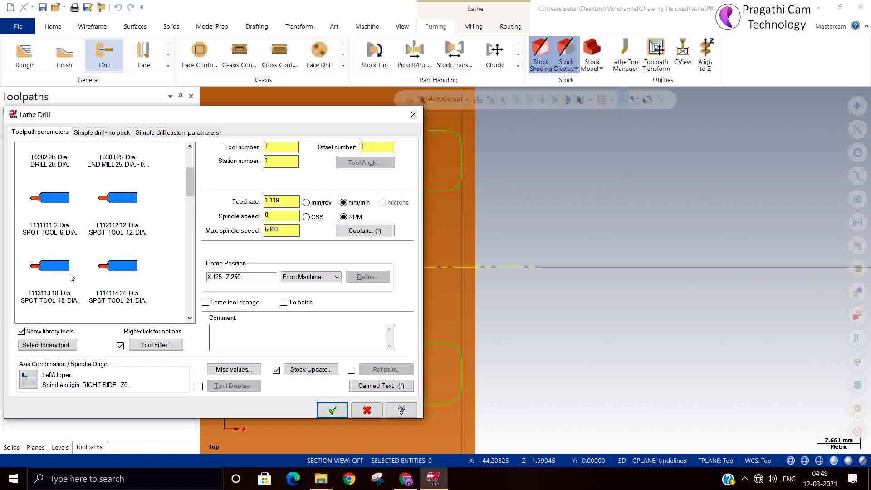
{"action": "scroll", "coordinate": [70, 278], "scroll_direction": "up", "scroll_amount": 3}
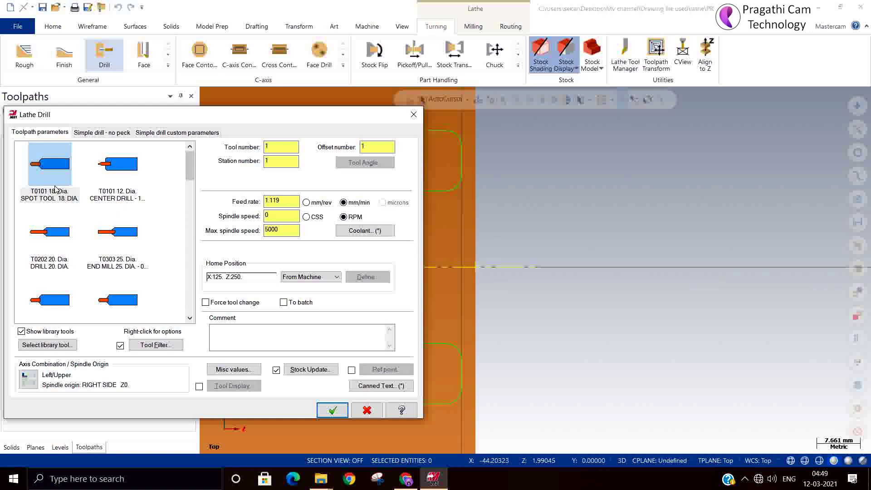
{"action": "left_click", "coordinate": [118, 198]}
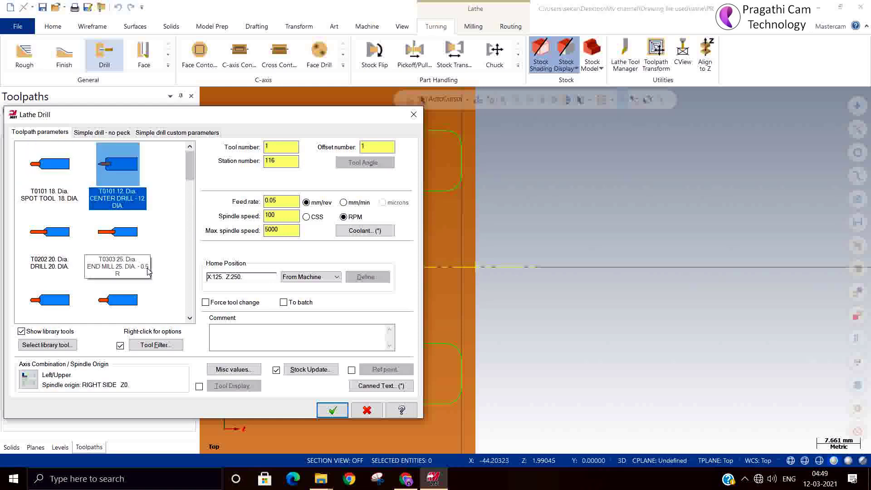
{"action": "left_click", "coordinate": [82, 134]}
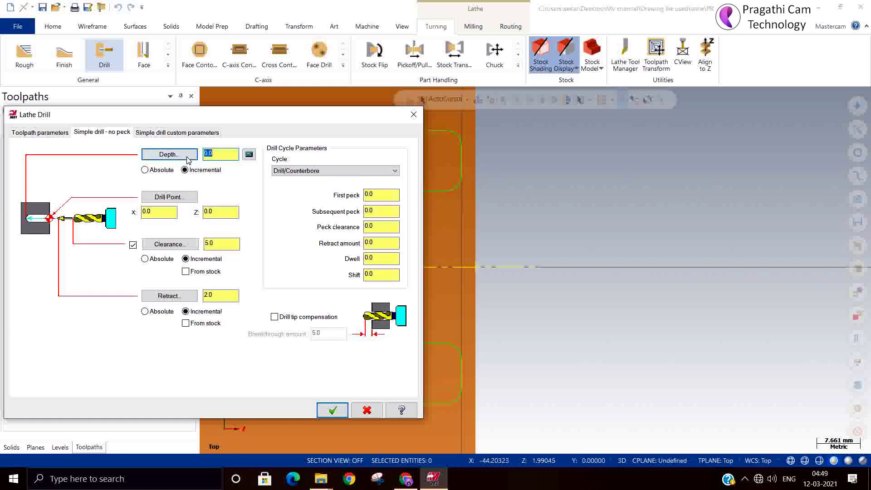
Step: Set absolute depth -2 and drill point Z 3.0 on the simple no-peck cycle, then accept
{"action": "left_click", "coordinate": [160, 170]}
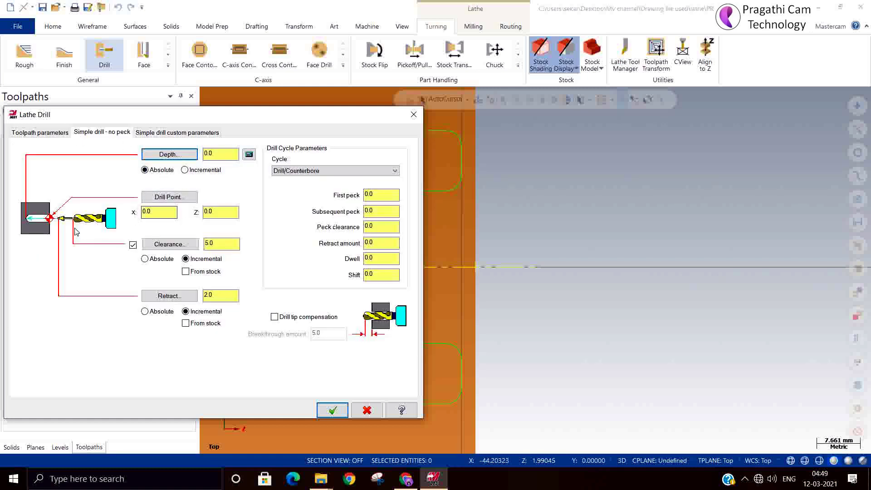
{"action": "double_click", "coordinate": [162, 214]}
{"action": "double_click", "coordinate": [216, 211]}
{"action": "type", "text": "3"}
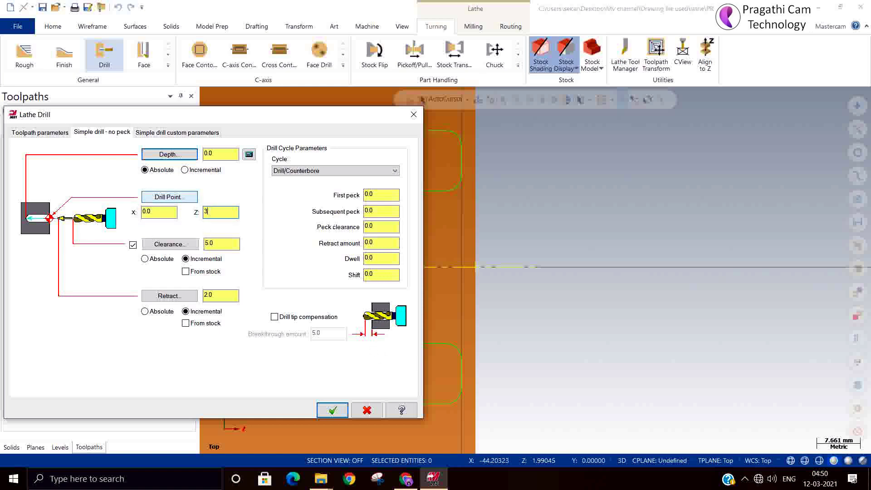
{"action": "double_click", "coordinate": [218, 153]}
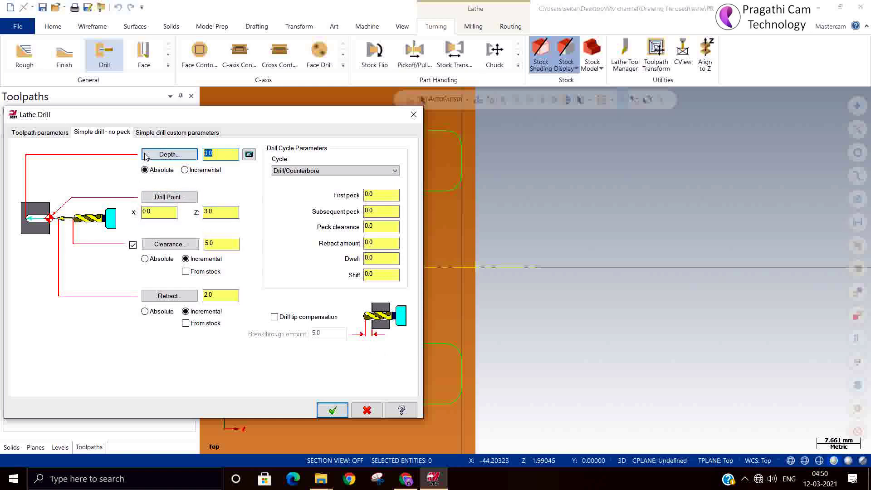
{"action": "type", "text": "-2"}
{"action": "left_click", "coordinate": [332, 409]}
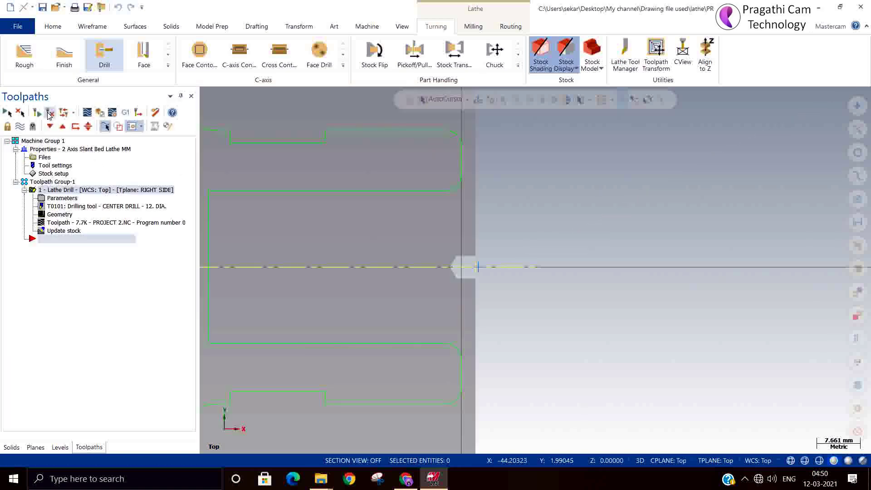
{"action": "left_click", "coordinate": [49, 113]}
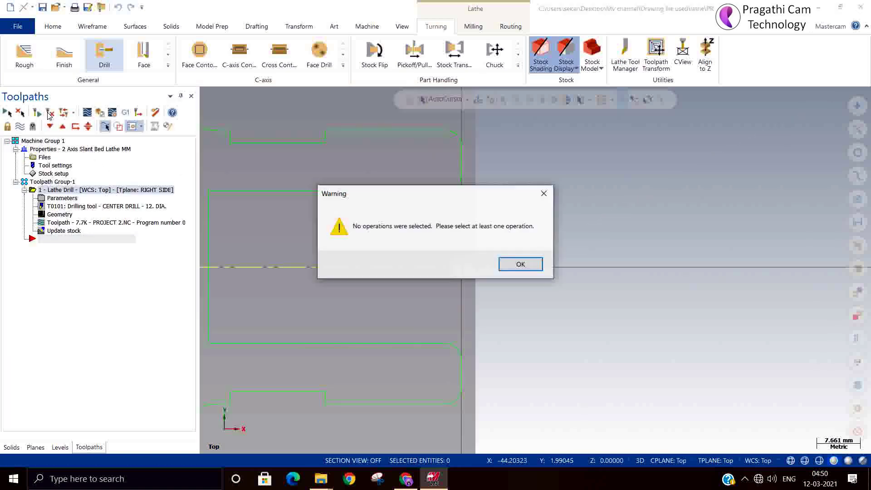
{"action": "left_click", "coordinate": [521, 264]}
{"action": "scroll", "coordinate": [473, 268], "scroll_direction": "up", "scroll_amount": 3}
{"action": "scroll", "coordinate": [508, 268], "scroll_direction": "up", "scroll_amount": 1}
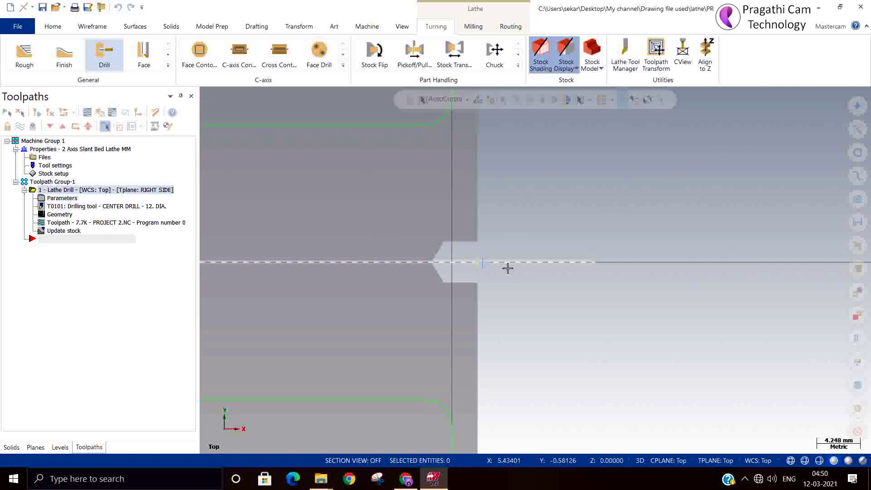
{"action": "scroll", "coordinate": [484, 272], "scroll_direction": "up", "scroll_amount": 1}
{"action": "scroll", "coordinate": [473, 276], "scroll_direction": "up", "scroll_amount": 1}
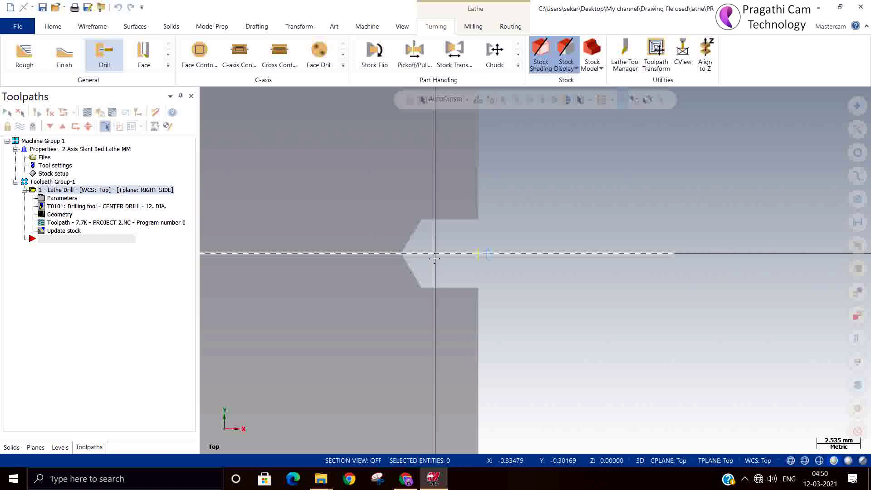
{"action": "scroll", "coordinate": [575, 275], "scroll_direction": "down", "scroll_amount": 4}
{"action": "scroll", "coordinate": [575, 278], "scroll_direction": "down", "scroll_amount": 3}
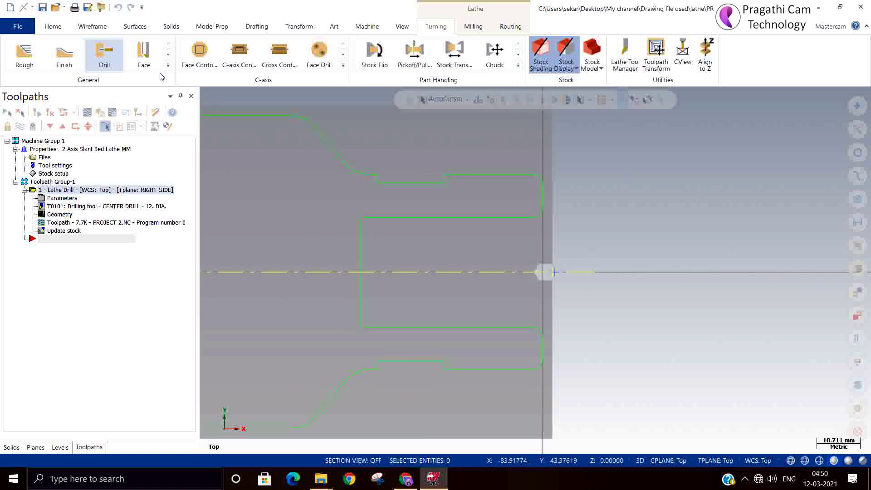
{"action": "left_click", "coordinate": [91, 28]}
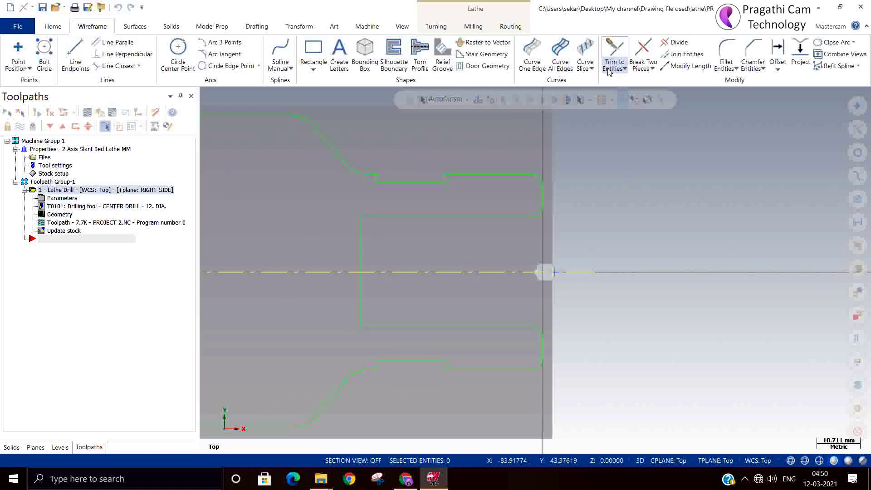
{"action": "left_click", "coordinate": [53, 28]}
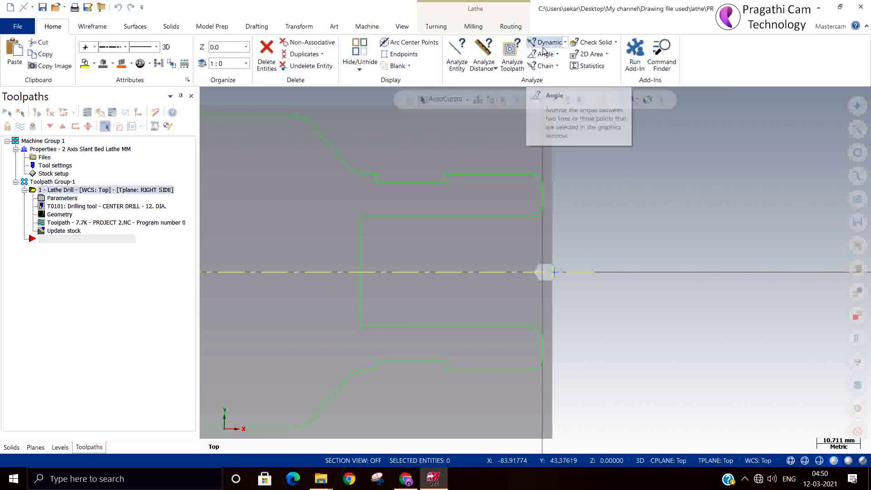
{"action": "left_click", "coordinate": [492, 67]}
{"action": "left_click", "coordinate": [498, 84]}
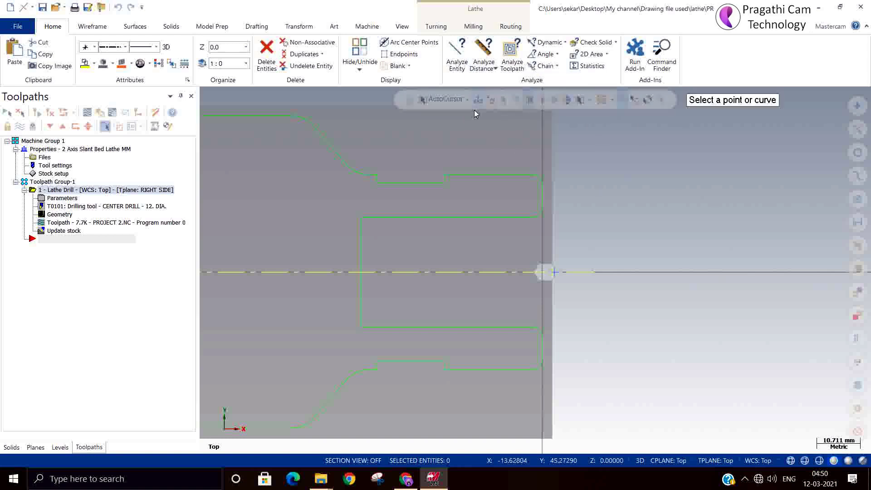
{"action": "left_click", "coordinate": [361, 328]}
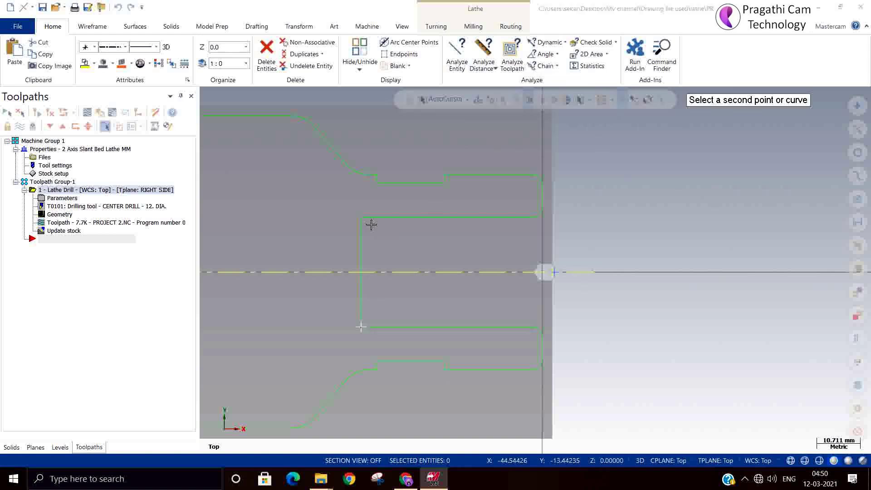
{"action": "left_click", "coordinate": [362, 217]}
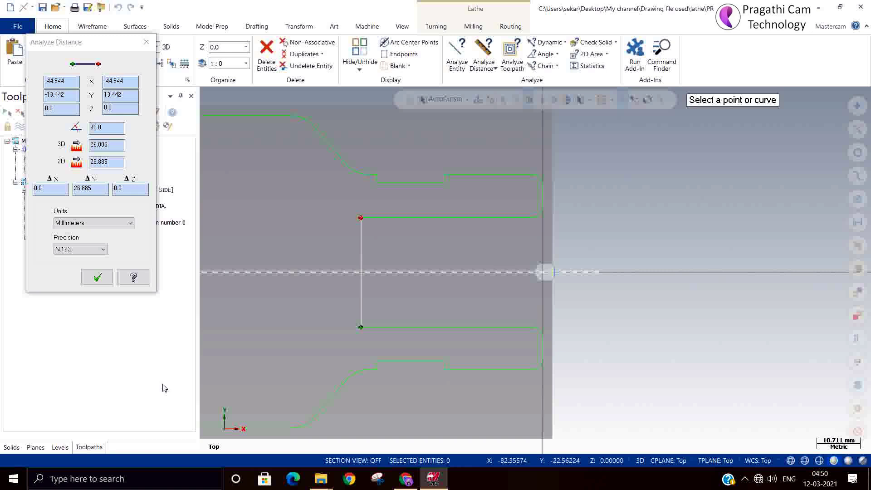
{"action": "left_click", "coordinate": [96, 277]}
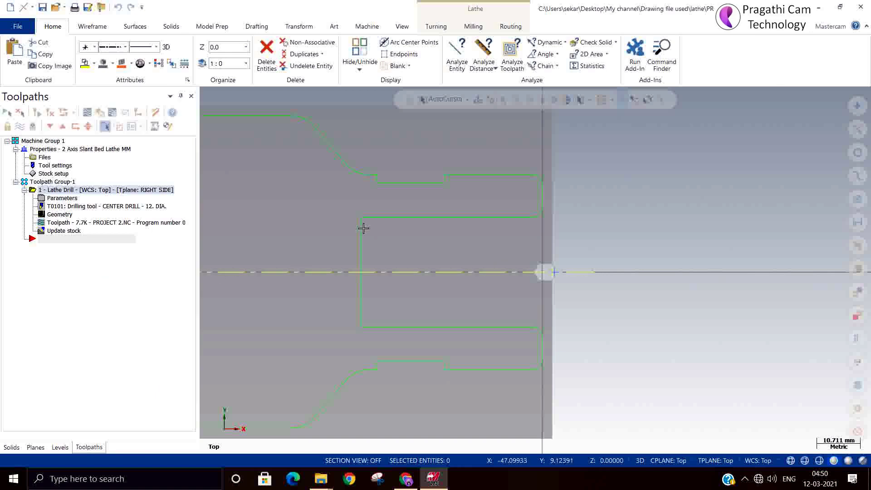
Step: Copy the Lathe Drill operation and paste it as a second Lathe Drill
{"action": "right_click", "coordinate": [58, 191]}
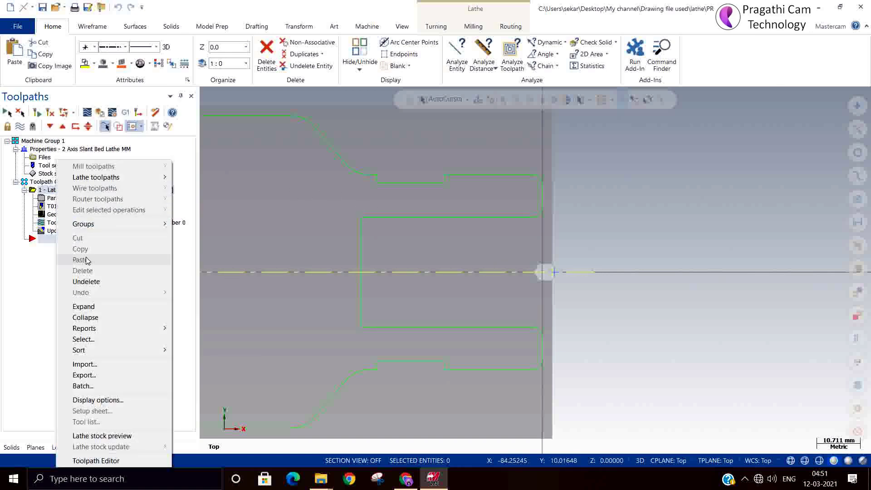
{"action": "left_click", "coordinate": [38, 260]}
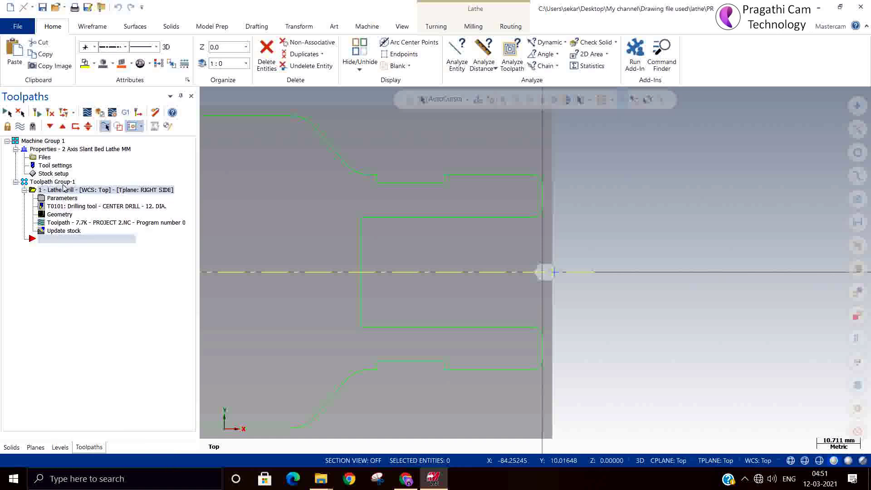
{"action": "right_click", "coordinate": [60, 190]}
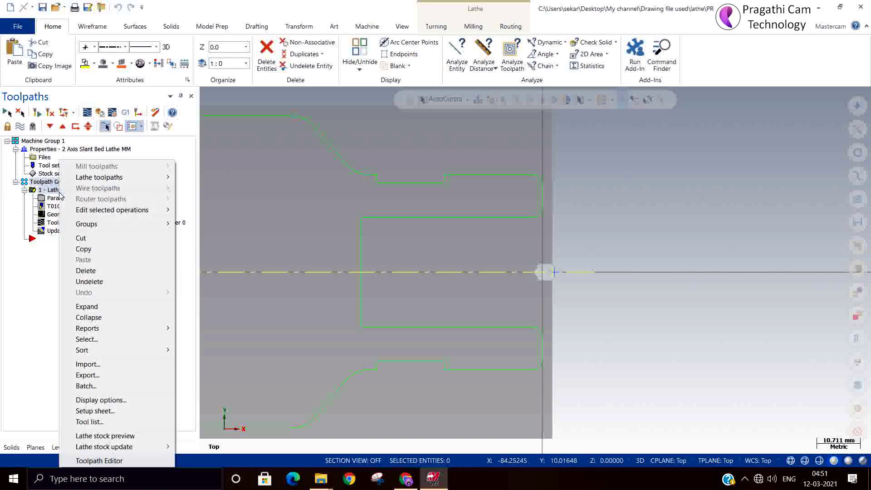
{"action": "left_click", "coordinate": [72, 251]}
{"action": "right_click", "coordinate": [64, 259]}
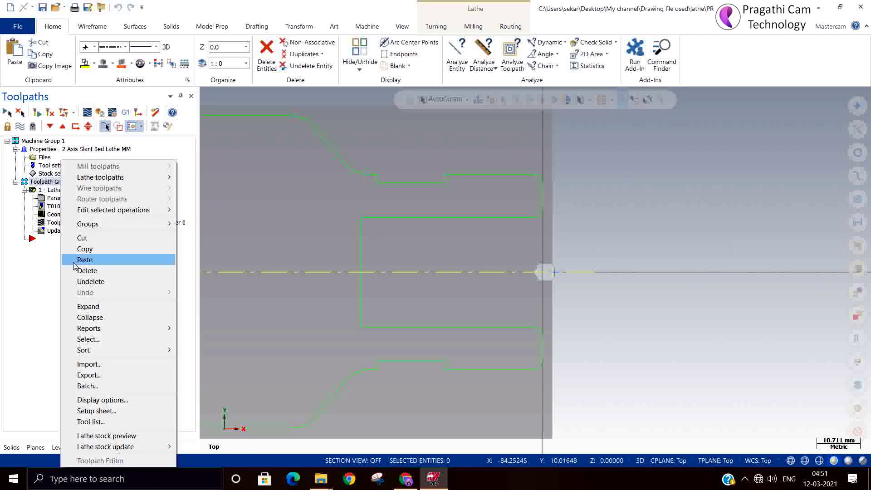
{"action": "left_click", "coordinate": [75, 260]}
Step: Give operation 2 the 12 Dia. drill with depth picked at the bore bottom (-44.544256)
{"action": "left_click", "coordinate": [51, 249]}
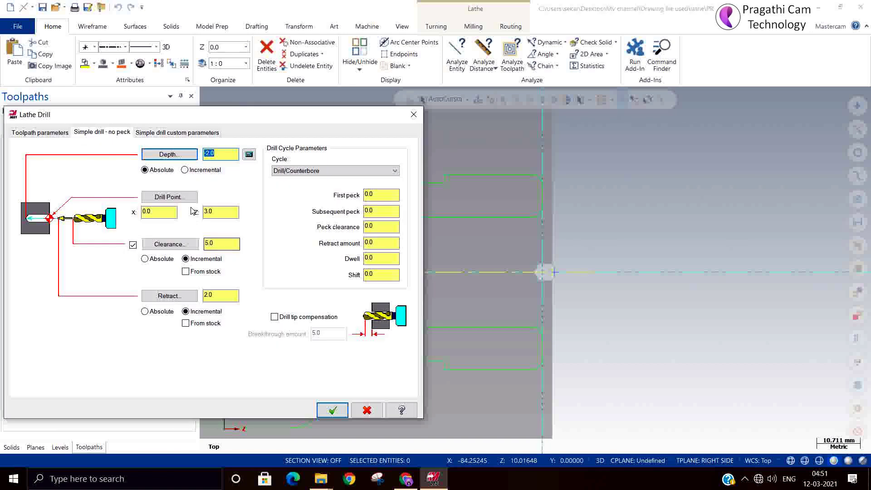
{"action": "left_click", "coordinate": [60, 134]}
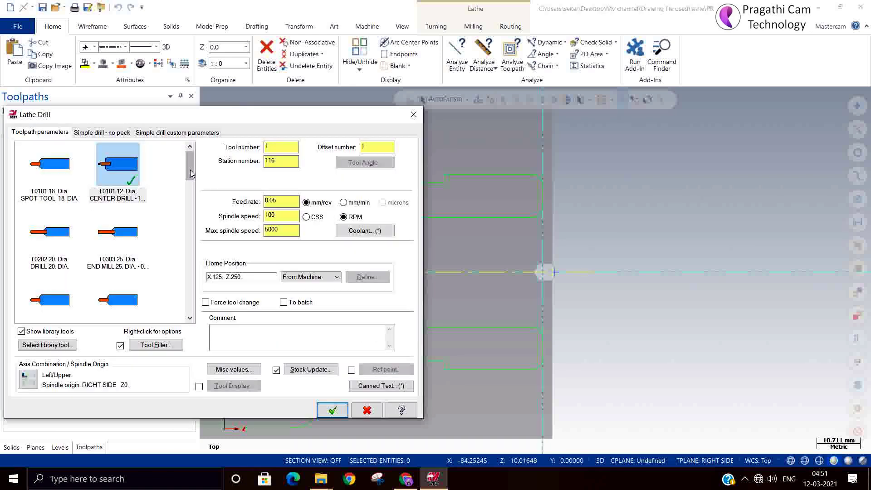
{"action": "scroll", "coordinate": [190, 181], "scroll_direction": "down", "scroll_amount": 3}
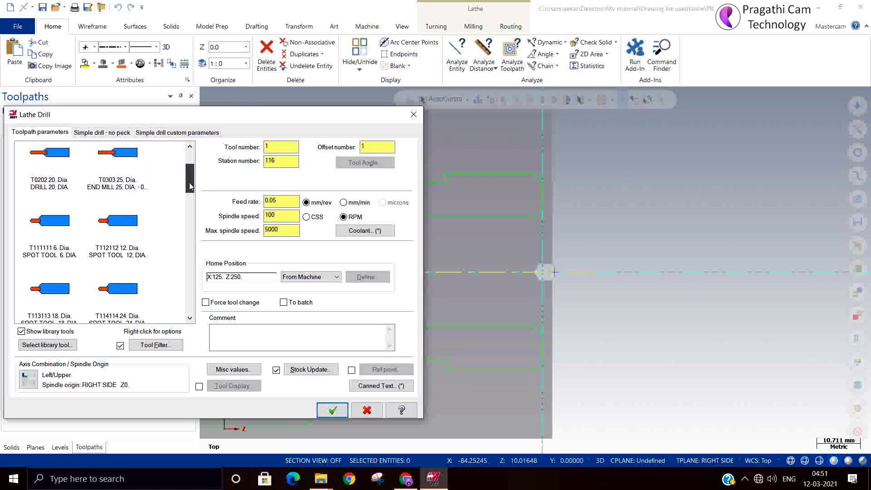
{"action": "left_click_drag", "start_coordinate": [190, 186], "coordinate": [189, 222]}
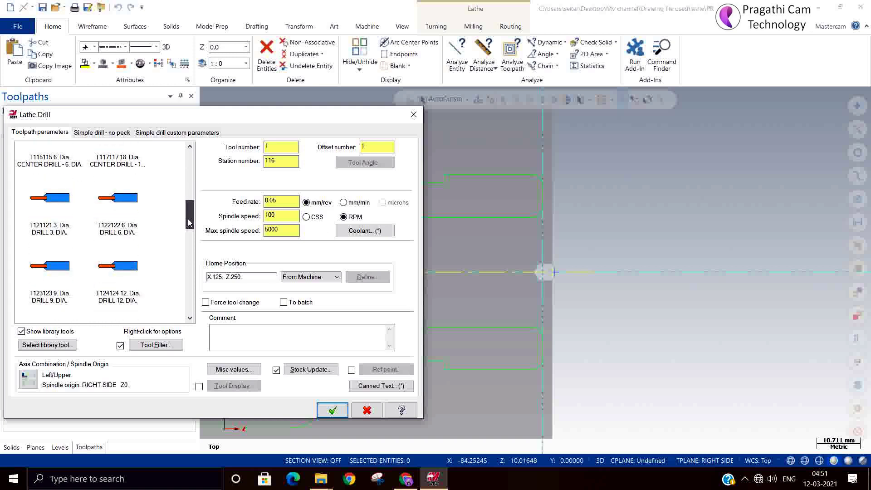
{"action": "left_click", "coordinate": [118, 267]}
{"action": "left_click", "coordinate": [113, 132]}
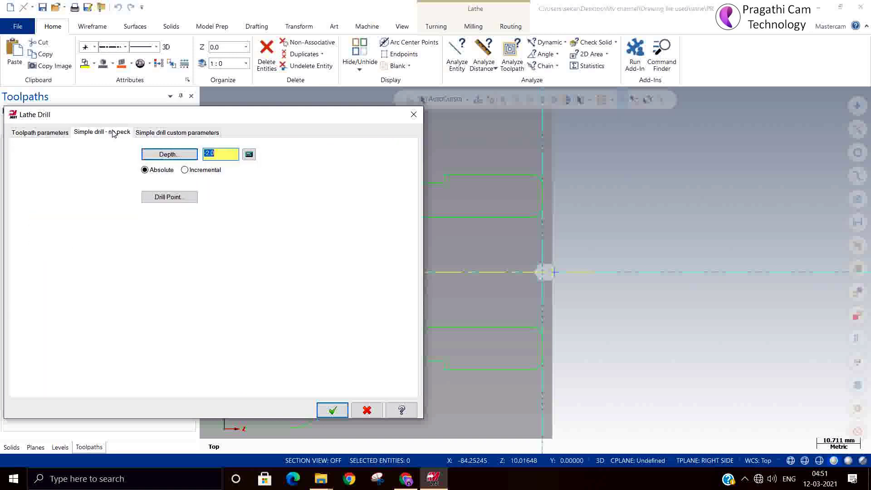
{"action": "left_click", "coordinate": [169, 155]}
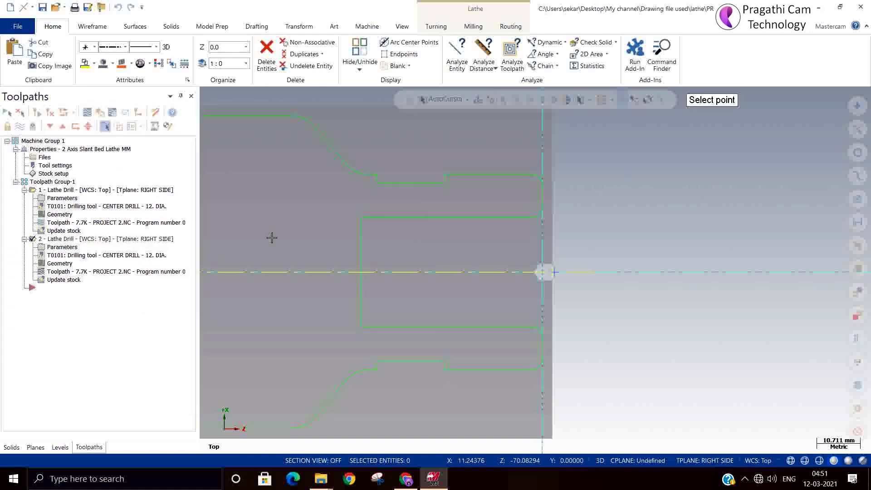
{"action": "left_click", "coordinate": [360, 272]}
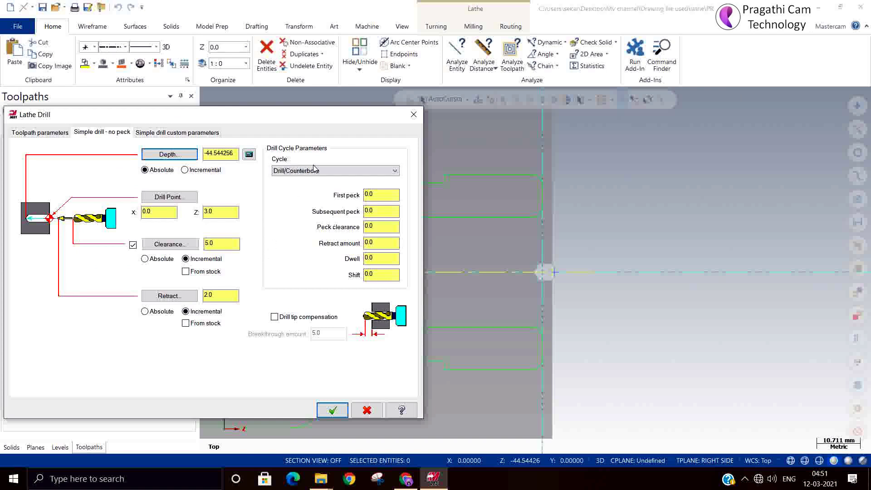
Step: Change the cycle to Peck Drill with first peck 5.0 and subsequent peck 4
{"action": "left_click", "coordinate": [301, 171]}
{"action": "left_click", "coordinate": [298, 188]}
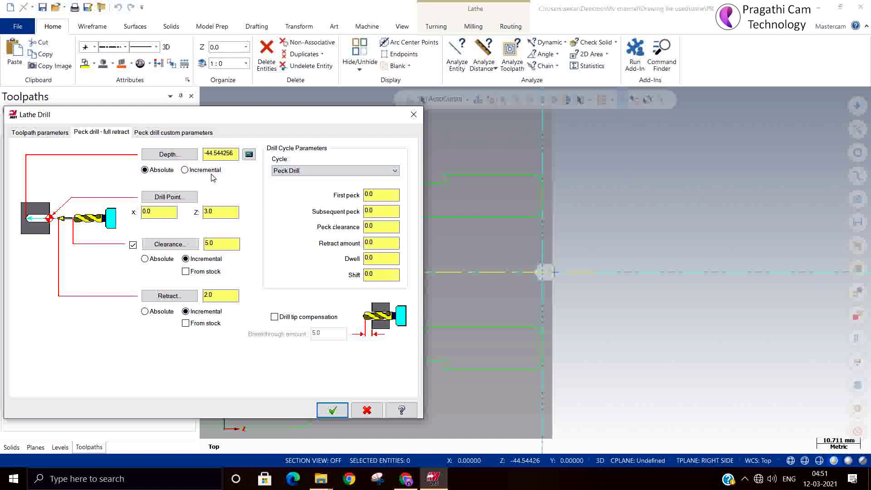
{"action": "double_click", "coordinate": [377, 196]}
{"action": "type", "text": "5"}
{"action": "key", "text": "Tab"}
{"action": "type", "text": "4"}
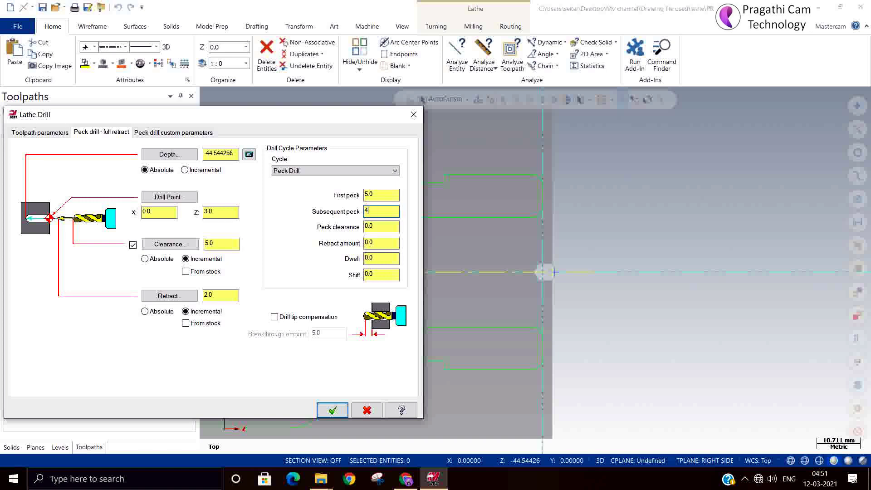
{"action": "left_click", "coordinate": [343, 411]}
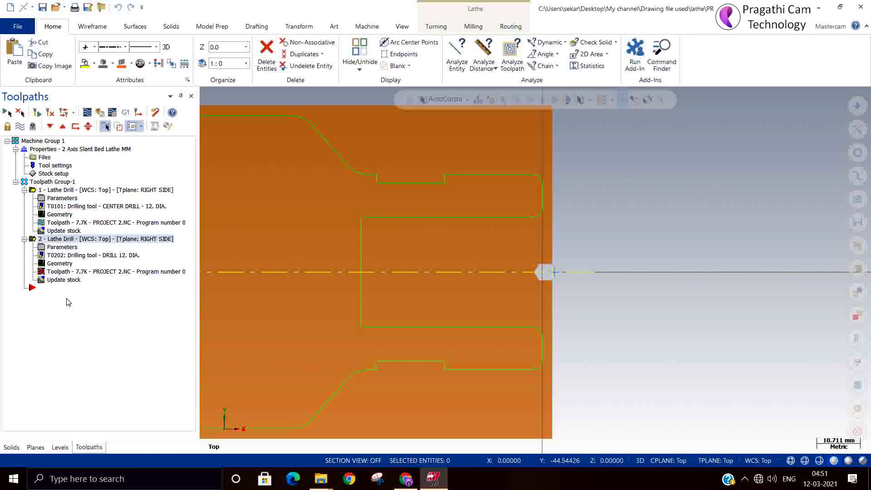
Step: Regenerate operation 2, then copy and paste it as a third Lathe Drill operation
{"action": "left_click", "coordinate": [50, 112]}
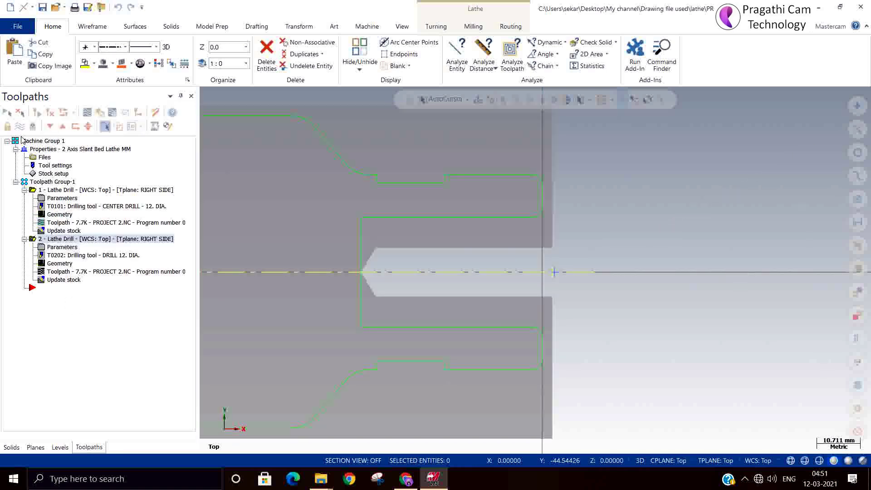
{"action": "left_click", "coordinate": [24, 239]}
{"action": "right_click", "coordinate": [52, 244]}
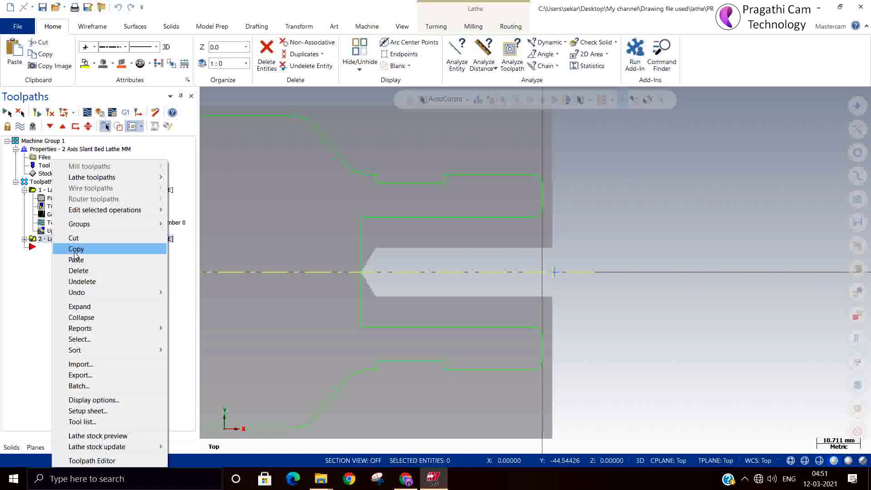
{"action": "left_click", "coordinate": [58, 259]}
{"action": "right_click", "coordinate": [59, 262]}
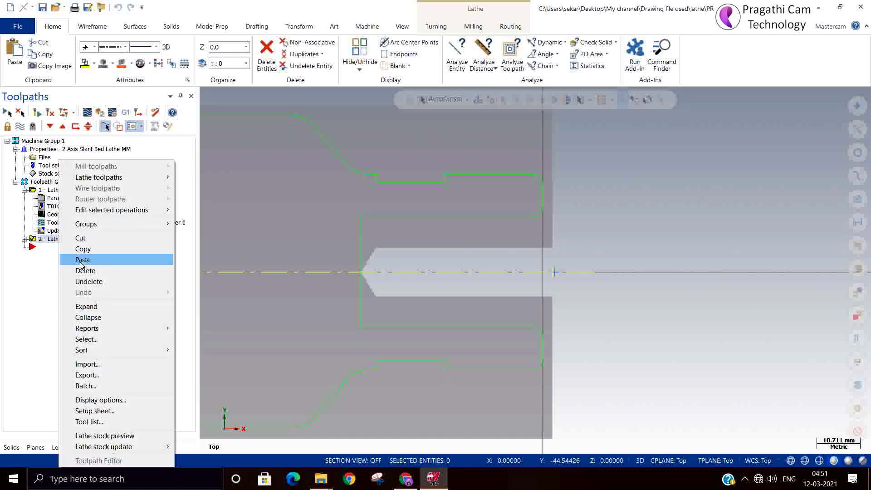
{"action": "left_click", "coordinate": [80, 261]}
{"action": "left_click", "coordinate": [24, 247]}
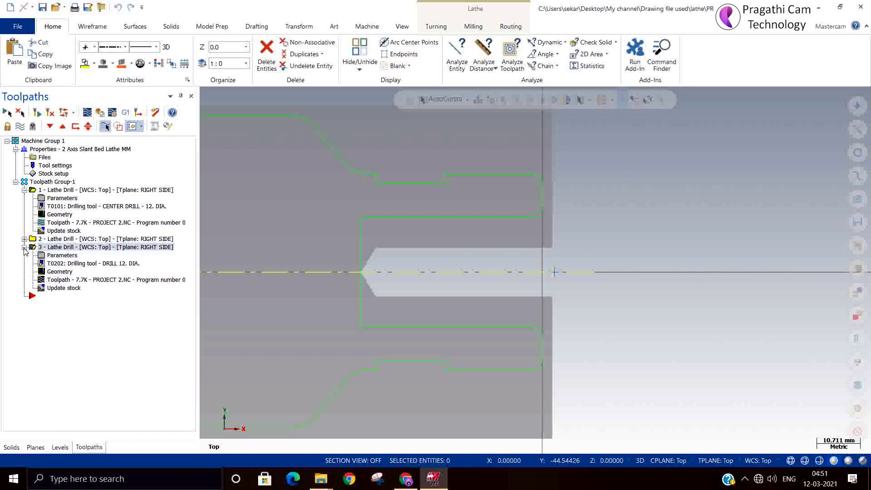
{"action": "left_click", "coordinate": [55, 255]}
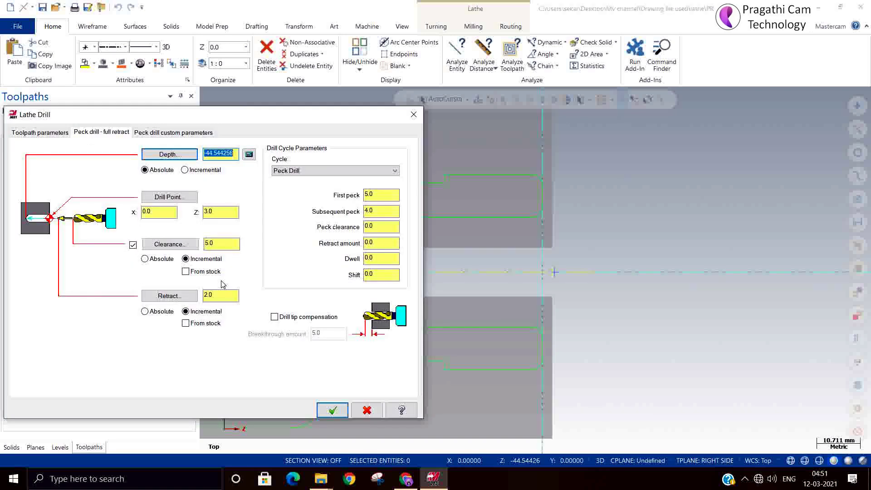
Step: Select the 20 Dia. drill for operation 3 and change its tool geometry value to 25
{"action": "left_click", "coordinate": [40, 132]}
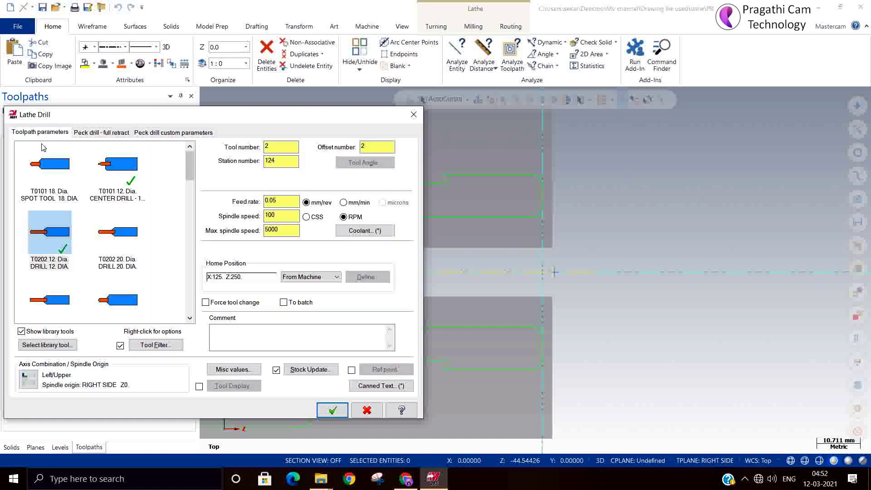
{"action": "mouse_move", "coordinate": [190, 173]}
{"action": "left_mouse_down"}
{"action": "mouse_move", "coordinate": [186, 210]}
{"action": "mouse_move", "coordinate": [182, 170]}
{"action": "left_mouse_up"}
{"action": "left_click", "coordinate": [136, 233], "text": "ctrl"}
{"action": "left_click_drag", "start_coordinate": [187, 171], "coordinate": [188, 167]}
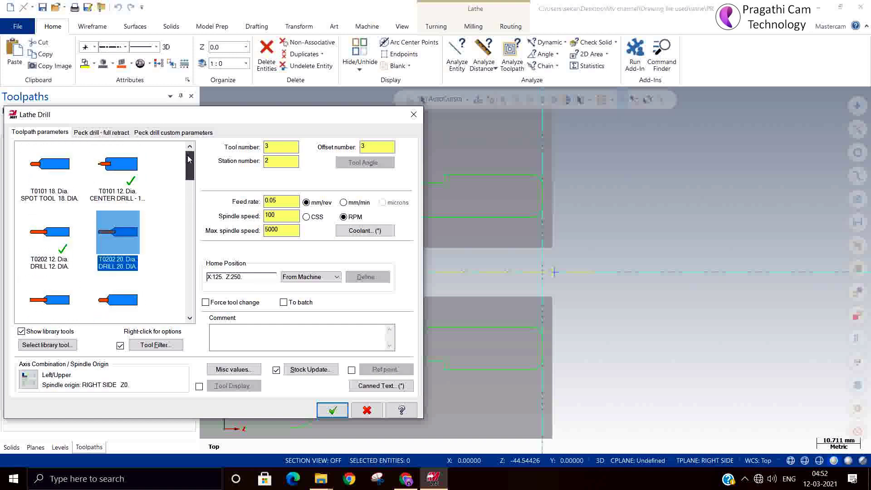
{"action": "double_click", "coordinate": [109, 226]}
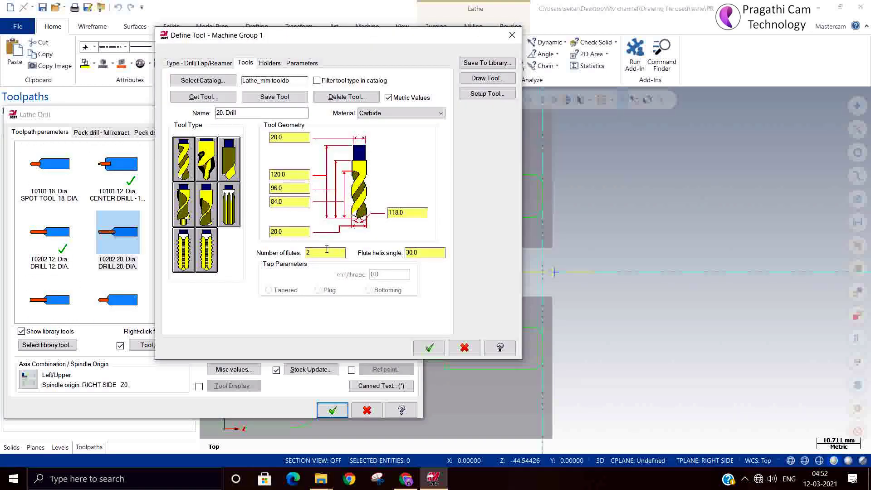
{"action": "double_click", "coordinate": [290, 231]}
{"action": "type", "text": "2"}
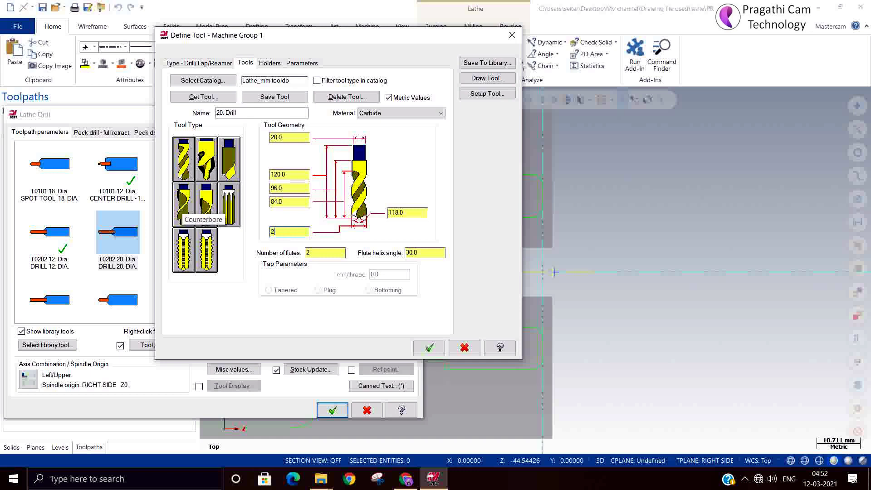
{"action": "type", "text": "5"}
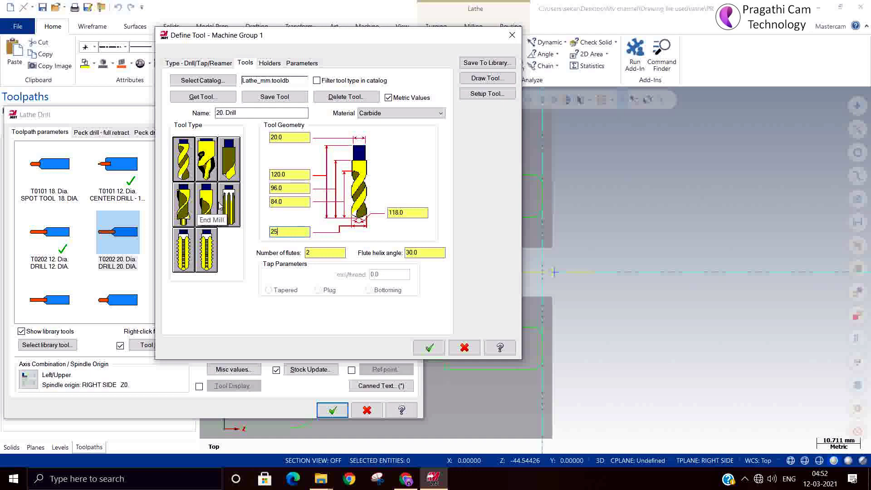
{"action": "left_click", "coordinate": [287, 175]}
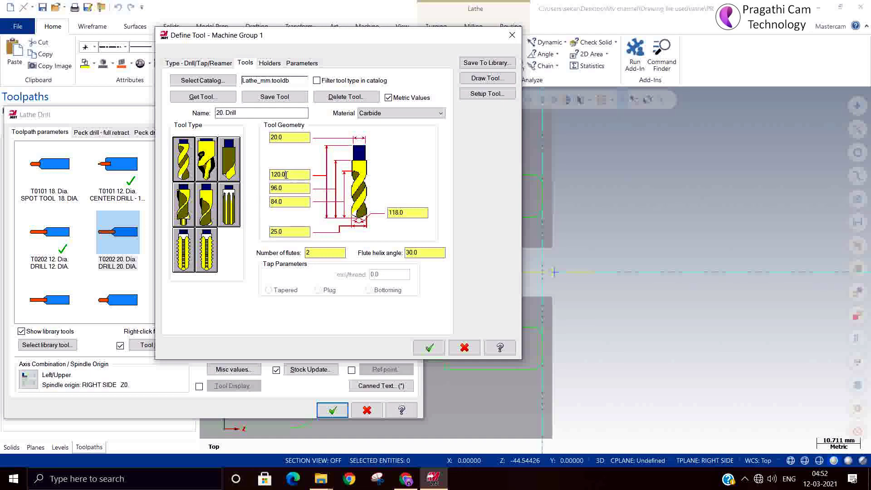
{"action": "left_click", "coordinate": [429, 348]}
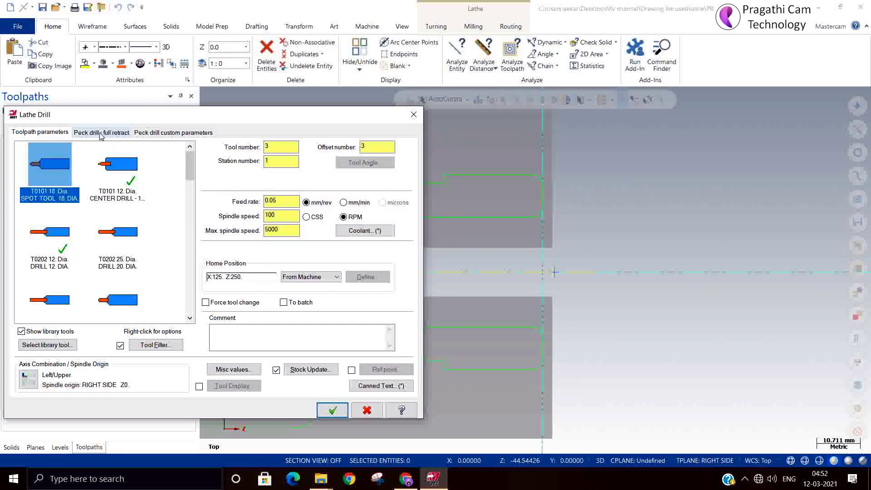
Step: Inspect the 18 mm spot tool, confirm the 20 mm drill, and review the peck cycle settings
{"action": "double_click", "coordinate": [54, 156]}
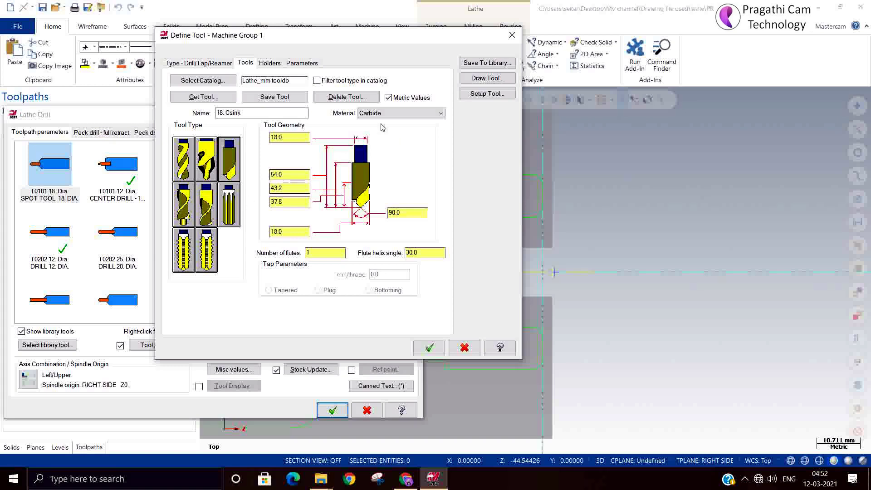
{"action": "left_click", "coordinate": [512, 35]}
{"action": "double_click", "coordinate": [127, 234]}
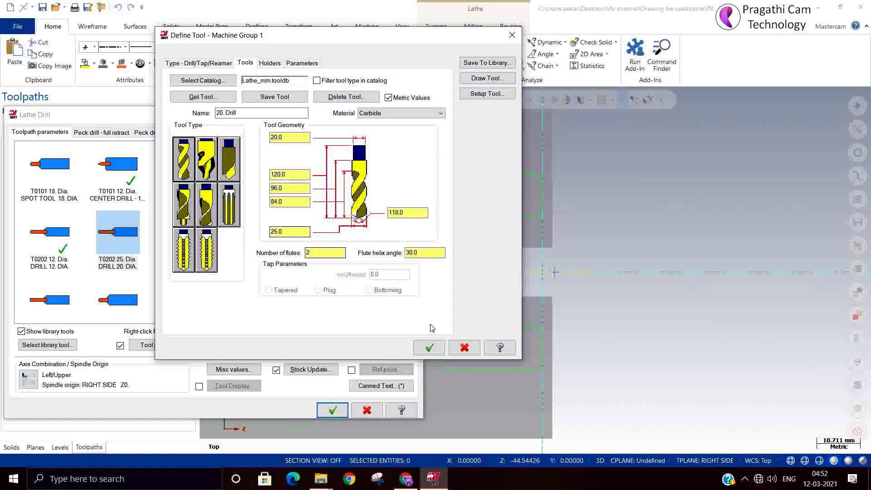
{"action": "left_click", "coordinate": [430, 348]}
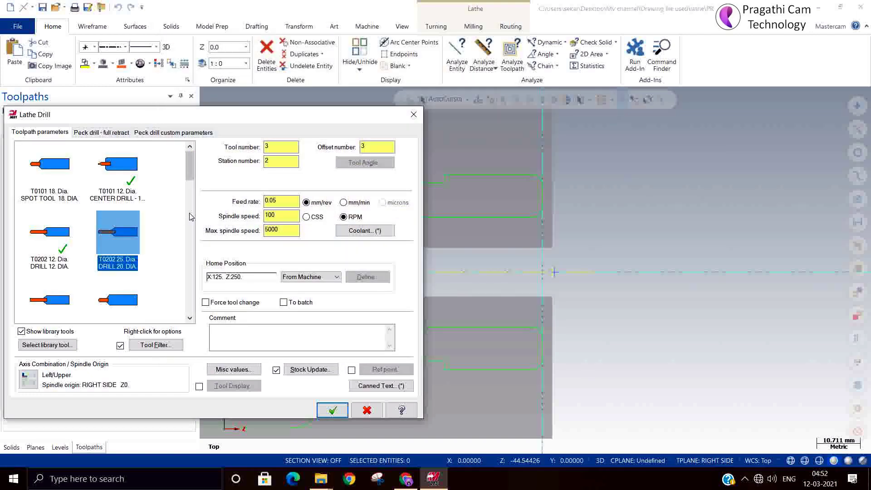
{"action": "left_click", "coordinate": [122, 133]}
{"action": "left_click", "coordinate": [158, 135]}
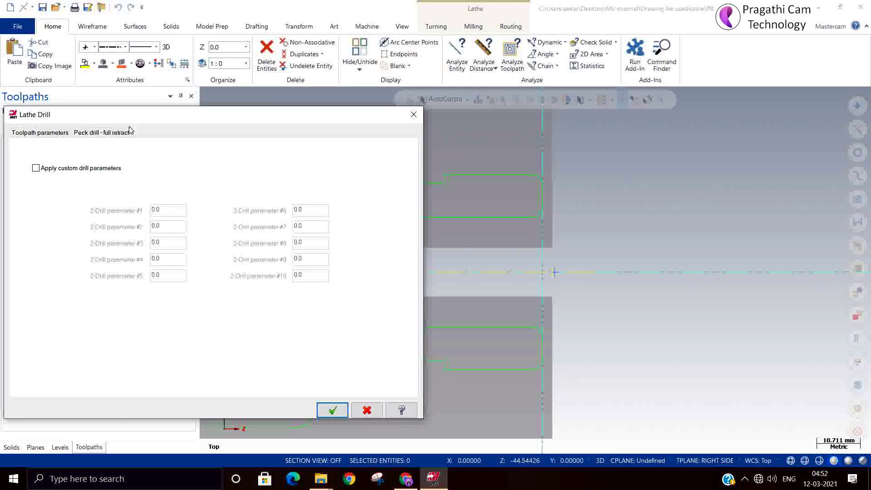
{"action": "left_click", "coordinate": [101, 130]}
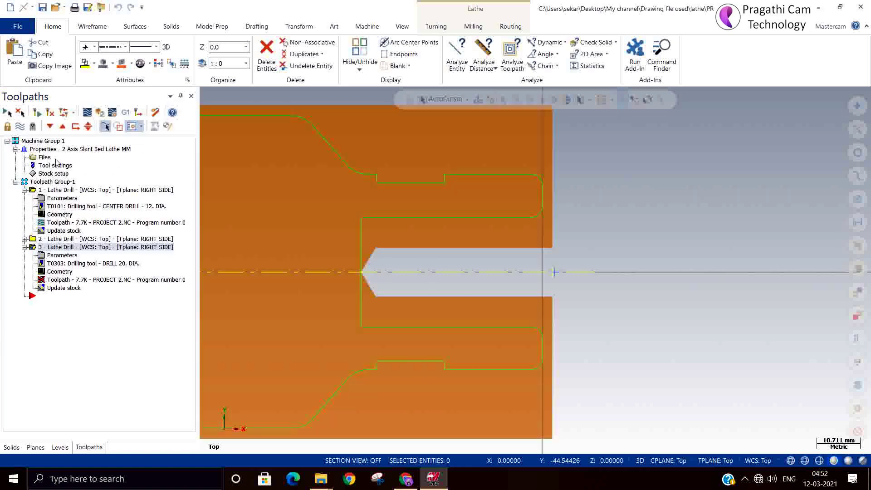
Step: Regenerate operation 3, copy and paste it as operation 4, and open its parameters
{"action": "left_click", "coordinate": [50, 113]}
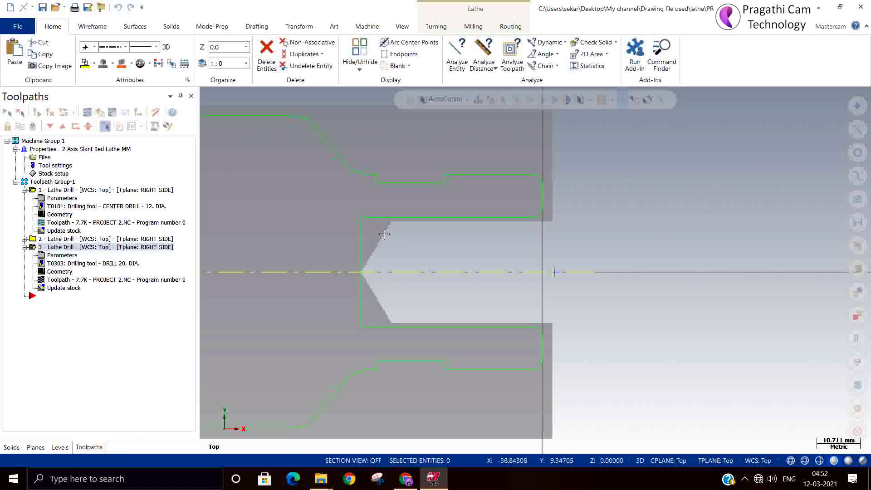
{"action": "left_click", "coordinate": [24, 190]}
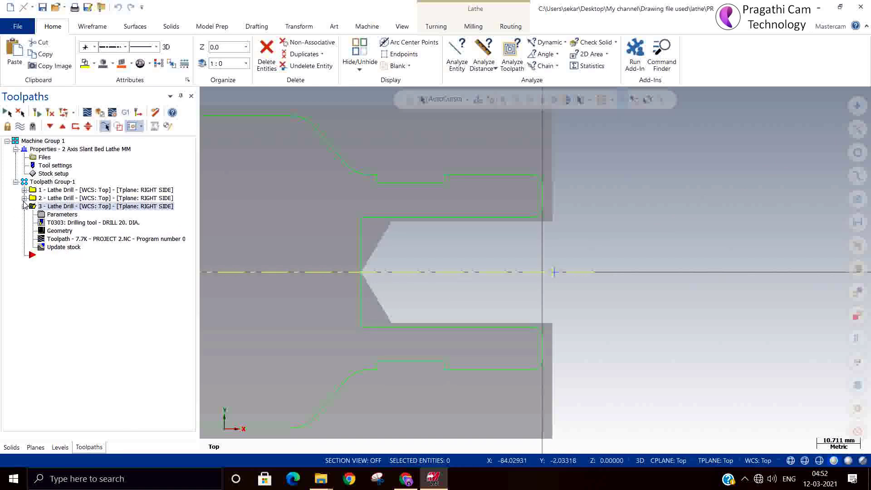
{"action": "left_click", "coordinate": [24, 207]}
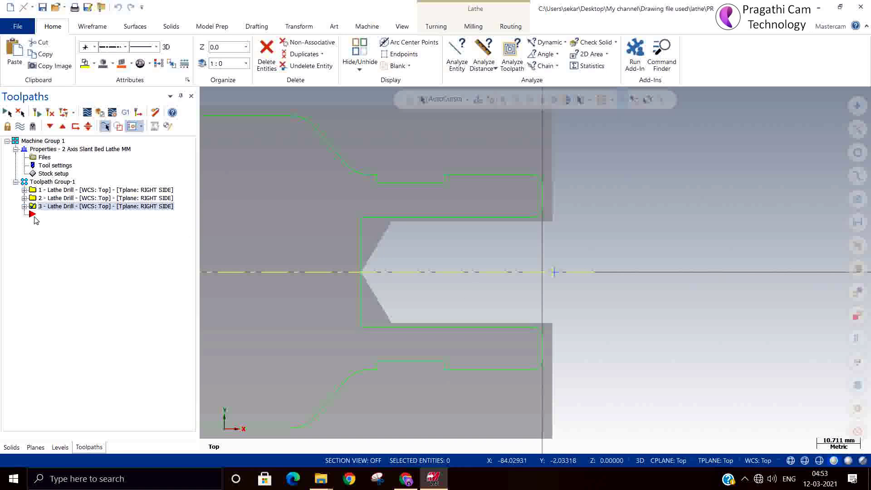
{"action": "right_click", "coordinate": [37, 221]}
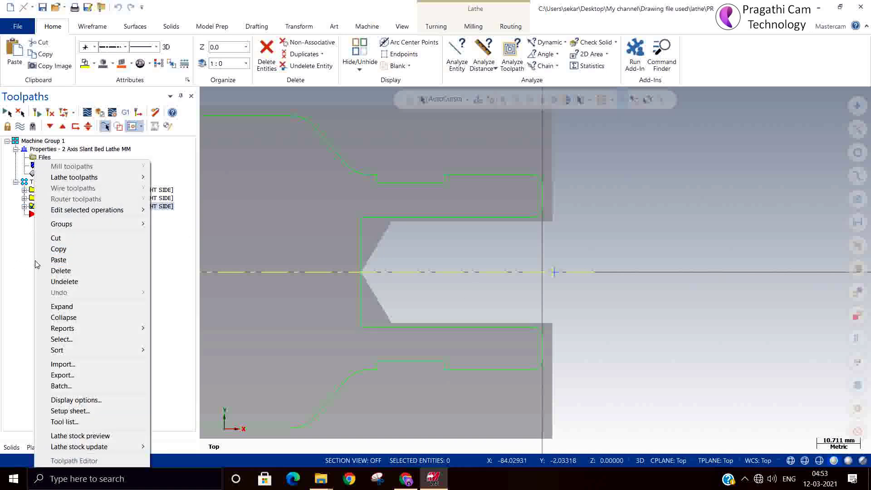
{"action": "left_click", "coordinate": [59, 249]}
{"action": "right_click", "coordinate": [59, 208]}
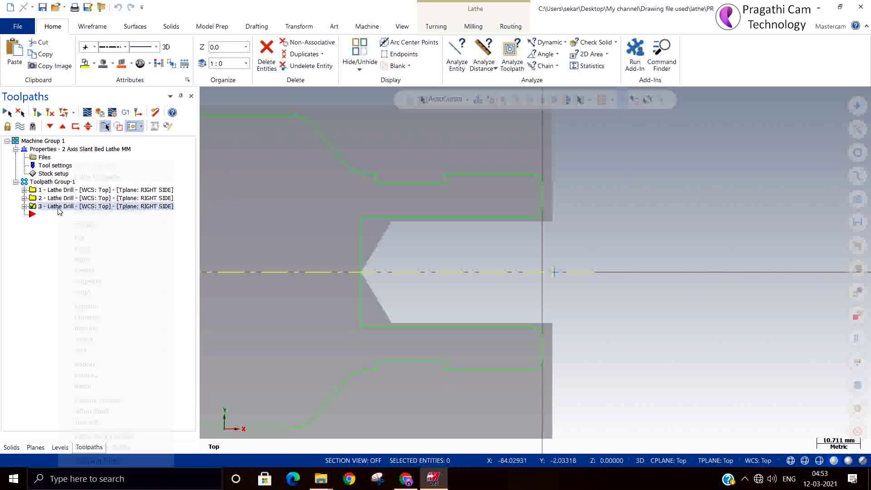
{"action": "left_click", "coordinate": [82, 248]}
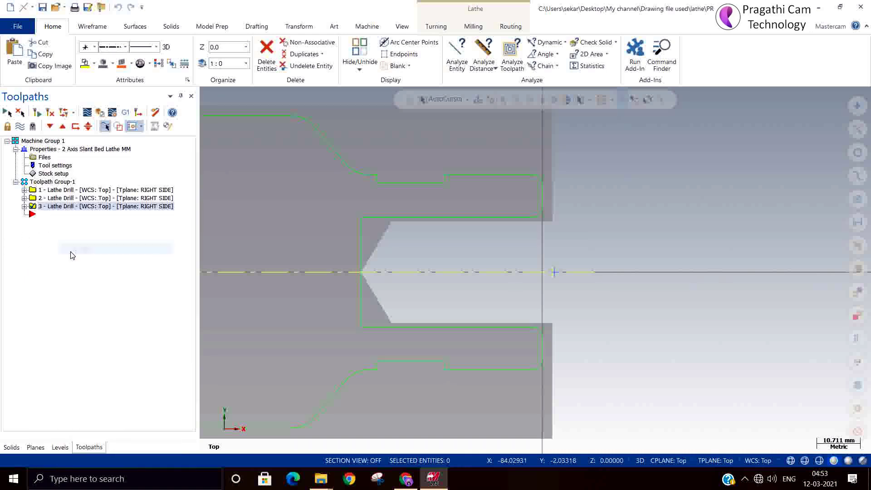
{"action": "right_click", "coordinate": [71, 253]}
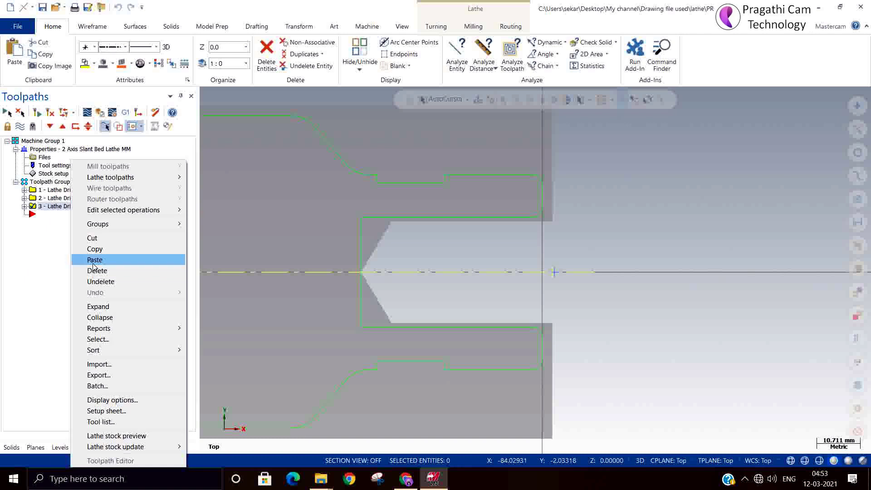
{"action": "left_click", "coordinate": [94, 260]}
{"action": "left_click", "coordinate": [24, 215]}
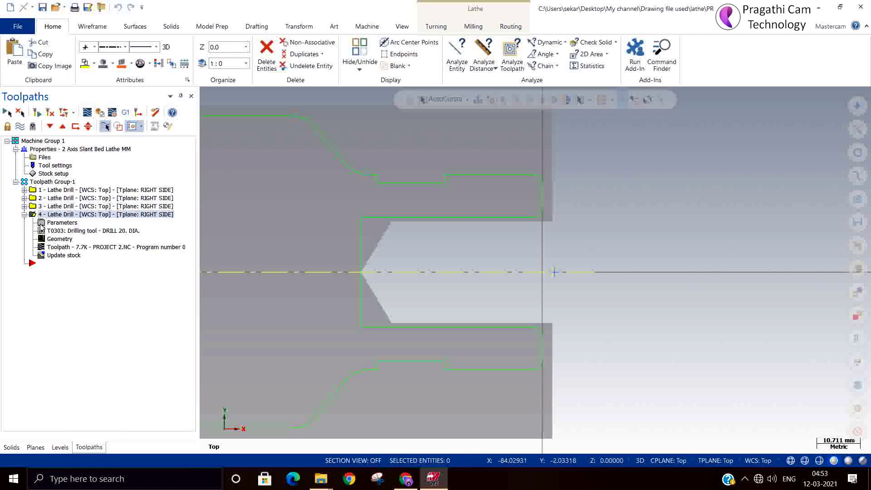
{"action": "left_click", "coordinate": [45, 226]}
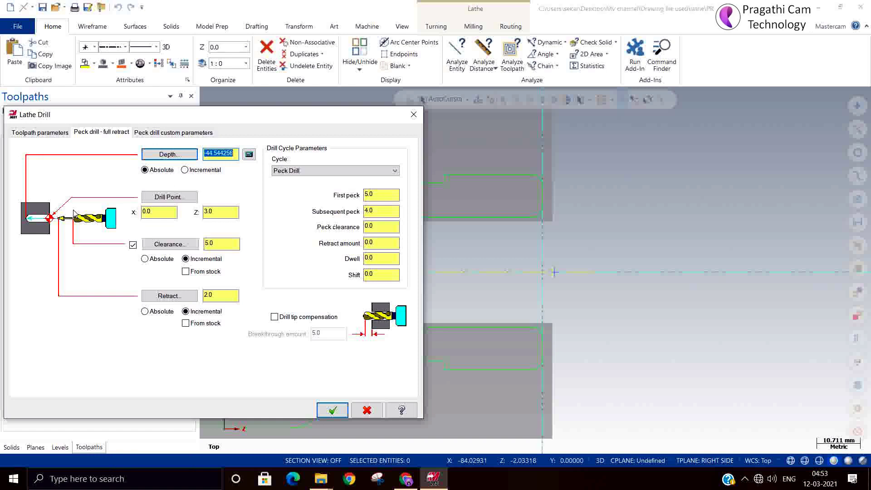
Step: Give operation 4 the 25 Dia. end mill with a Drill/Counterbore cycle, then regenerate it
{"action": "left_click", "coordinate": [40, 132]}
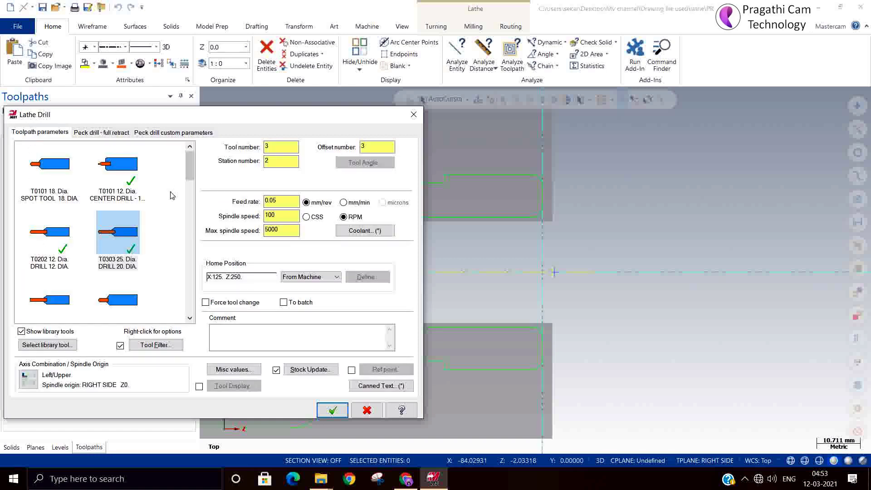
{"action": "left_click_drag", "start_coordinate": [192, 169], "coordinate": [191, 184]}
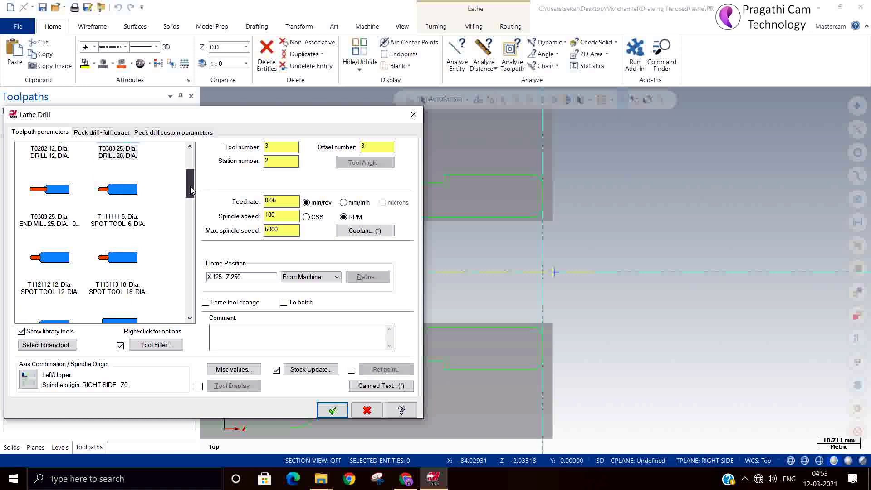
{"action": "left_click", "coordinate": [59, 202]}
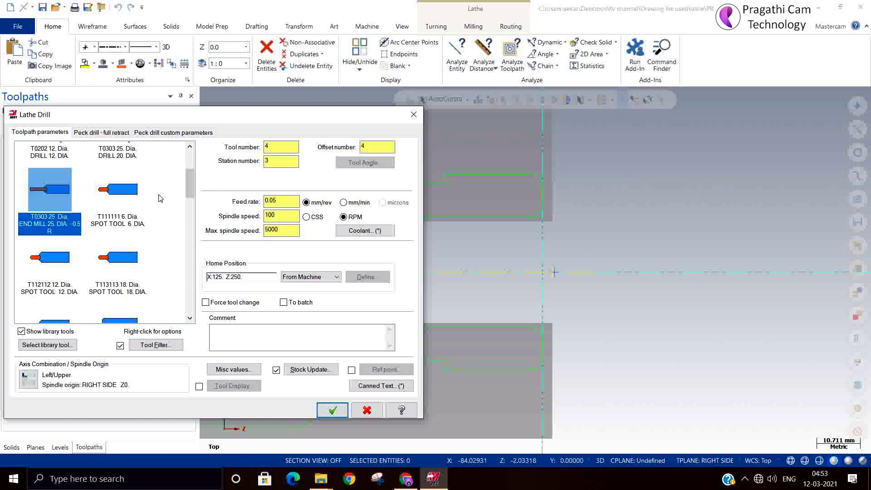
{"action": "left_click", "coordinate": [97, 133]}
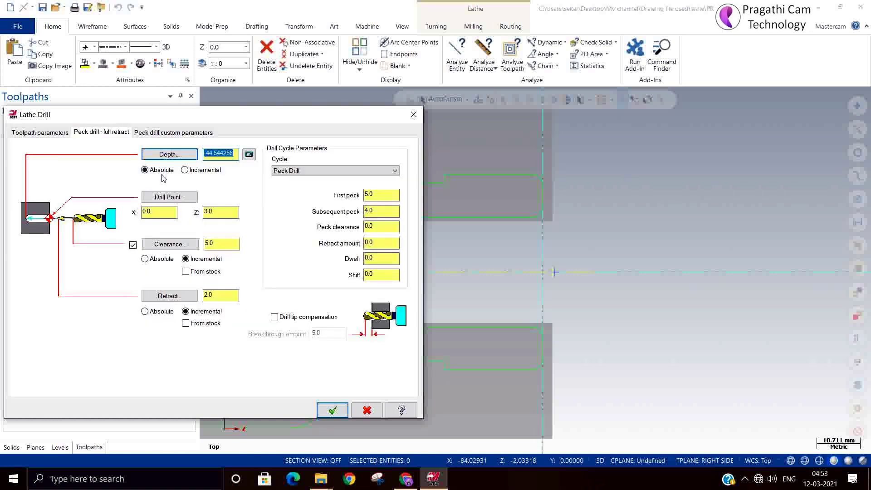
{"action": "left_click", "coordinate": [314, 171]}
{"action": "left_click", "coordinate": [311, 181]}
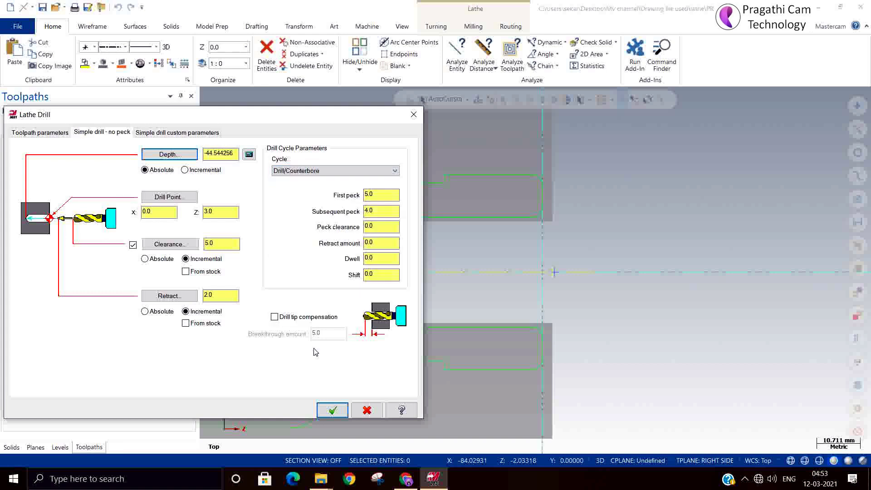
{"action": "left_click", "coordinate": [332, 410]}
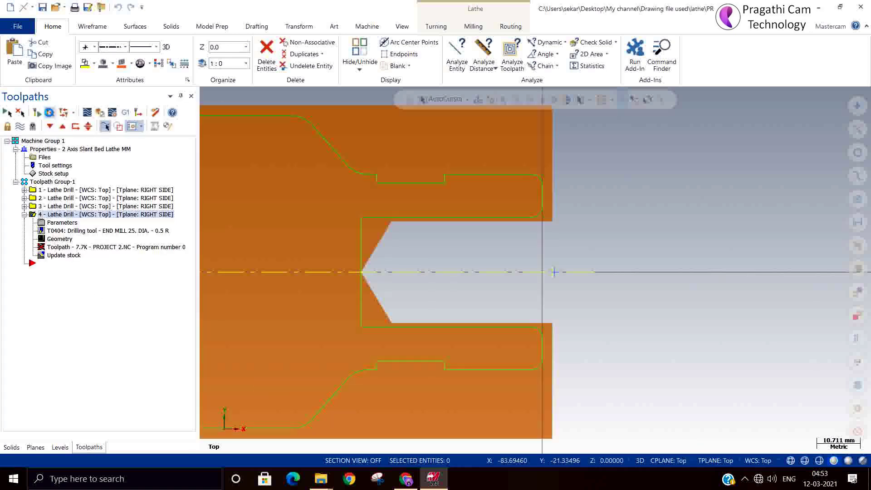
{"action": "left_click", "coordinate": [49, 112]}
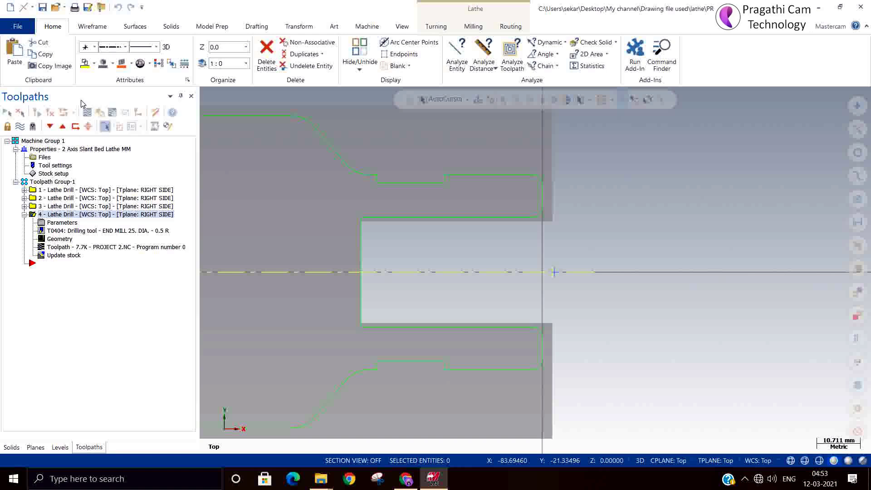
{"action": "scroll", "coordinate": [540, 222], "scroll_direction": "up", "scroll_amount": 3}
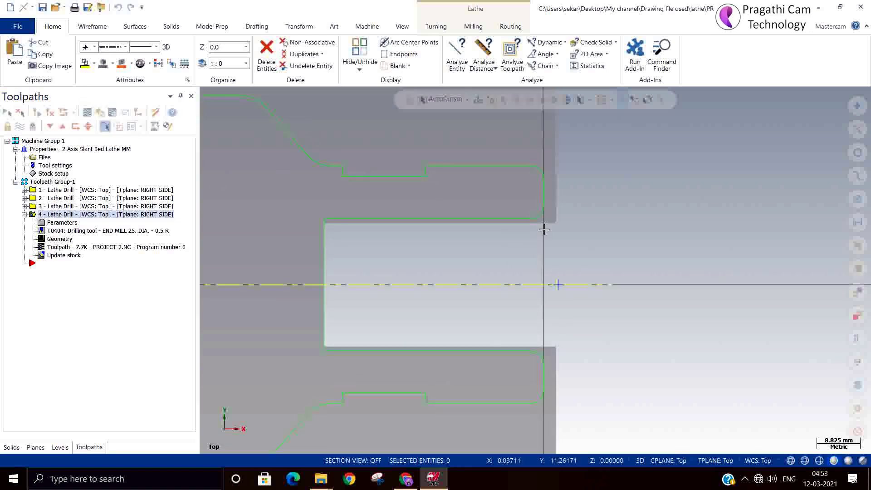
Step: Start a Lathe Finish toolpath chaining partially from the corner arc to the bore's top edge
{"action": "left_click", "coordinate": [24, 215]}
{"action": "right_click", "coordinate": [46, 237]}
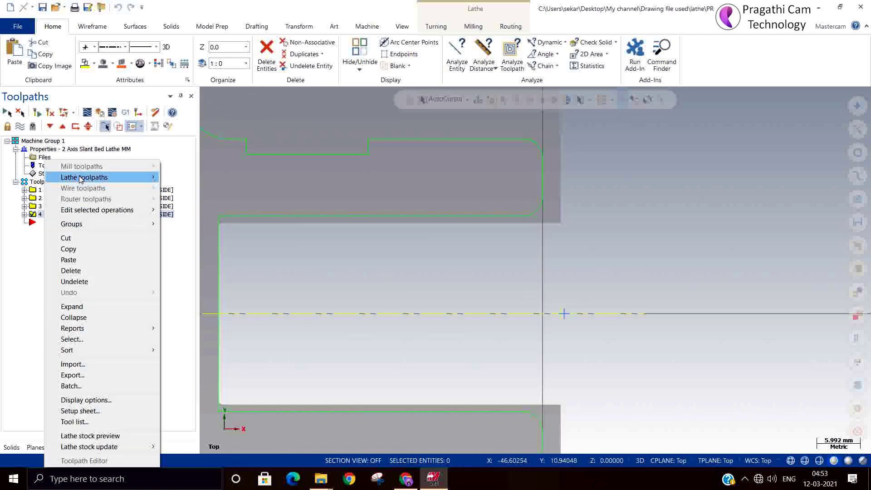
{"action": "mouse_move", "coordinate": [79, 178]}
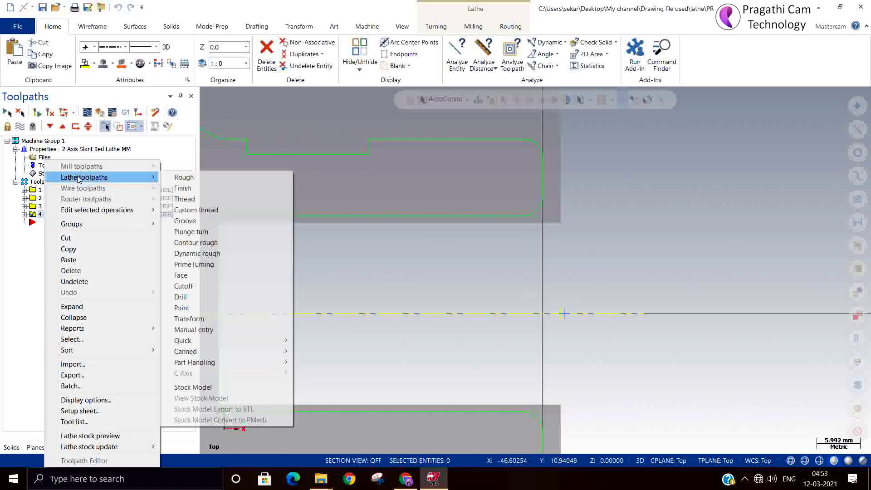
{"action": "left_click", "coordinate": [183, 188]}
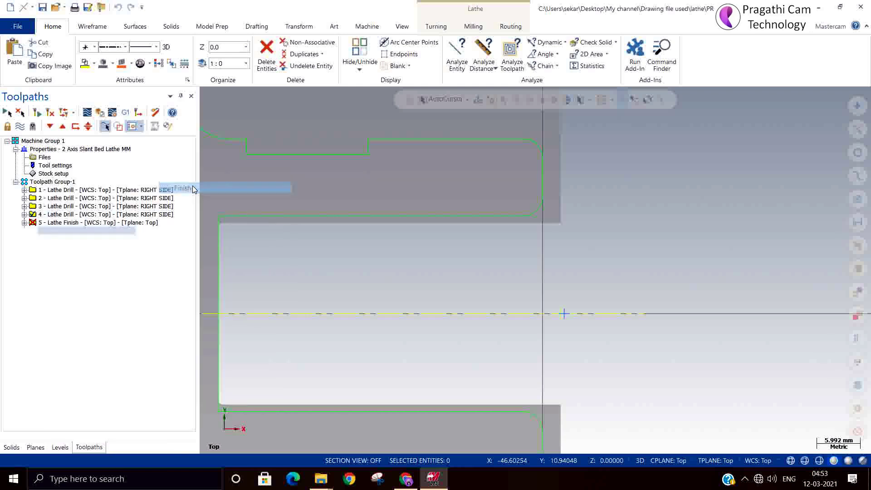
{"action": "left_click", "coordinate": [201, 98]}
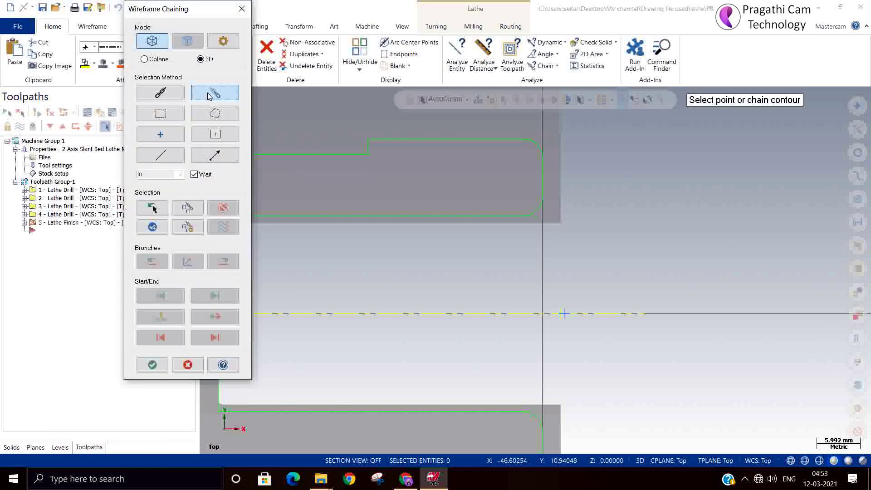
{"action": "scroll", "coordinate": [520, 211], "scroll_direction": "up", "scroll_amount": 2}
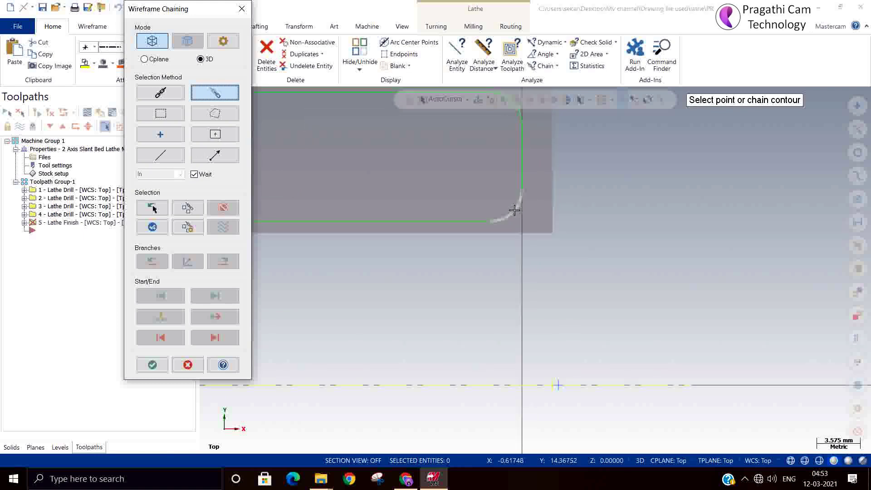
{"action": "left_click", "coordinate": [519, 211]}
{"action": "scroll", "coordinate": [716, 261], "scroll_direction": "down", "scroll_amount": 3}
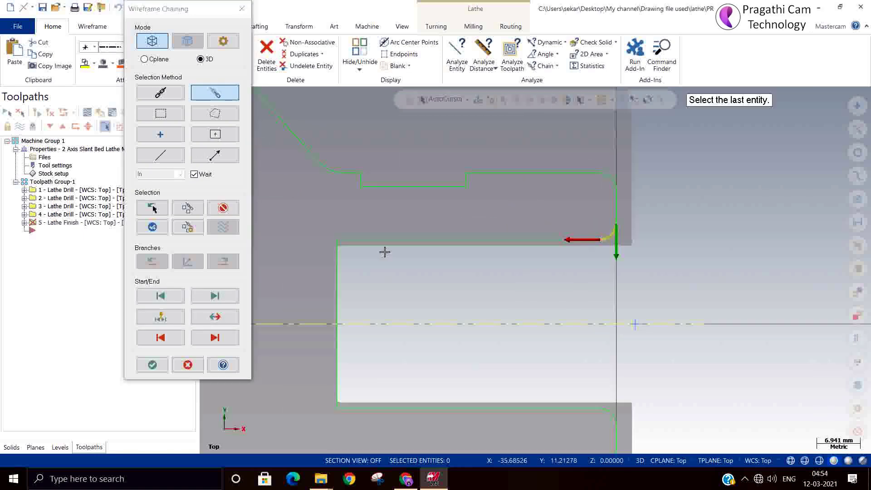
{"action": "left_click", "coordinate": [345, 240]}
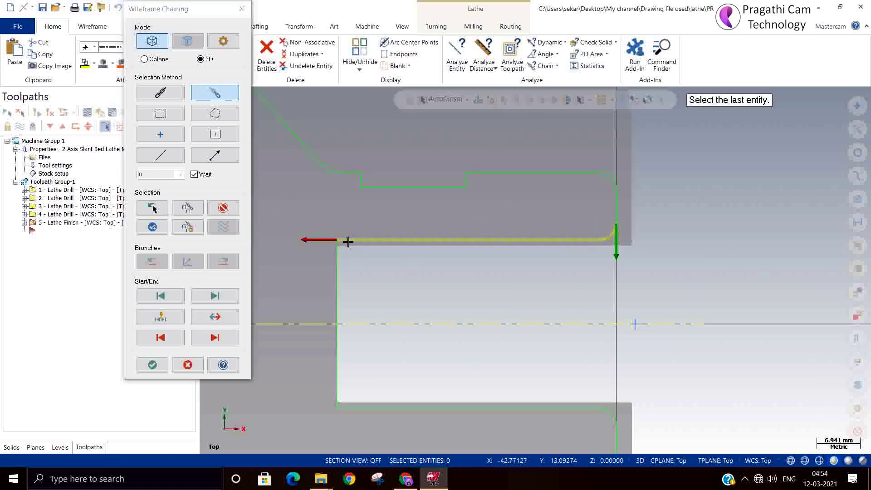
{"action": "left_click", "coordinate": [152, 365]}
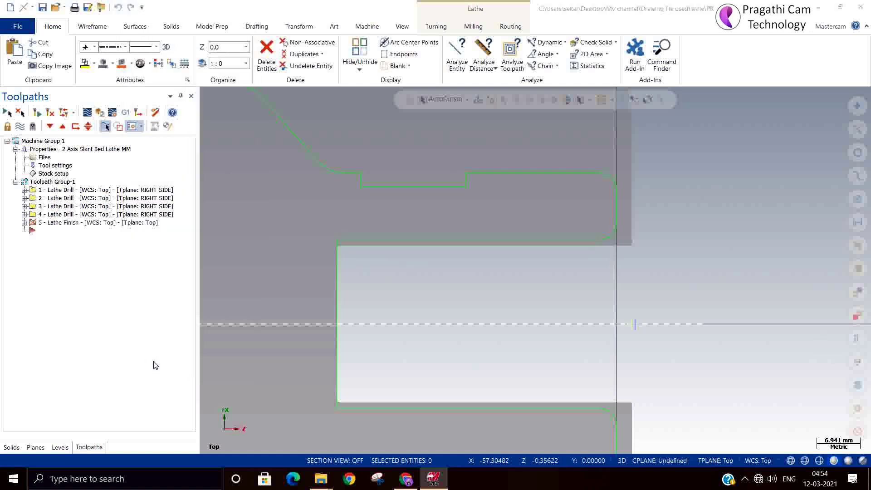
Step: Review the T0707 ID finish tool and finish parameters, then discard the Lathe Finish operation
{"action": "left_click", "coordinate": [290, 129]}
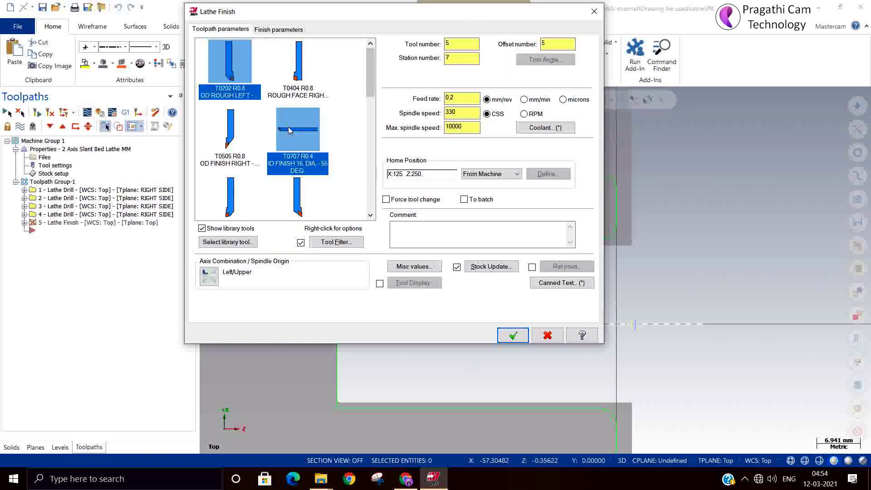
{"action": "left_click", "coordinate": [275, 30]}
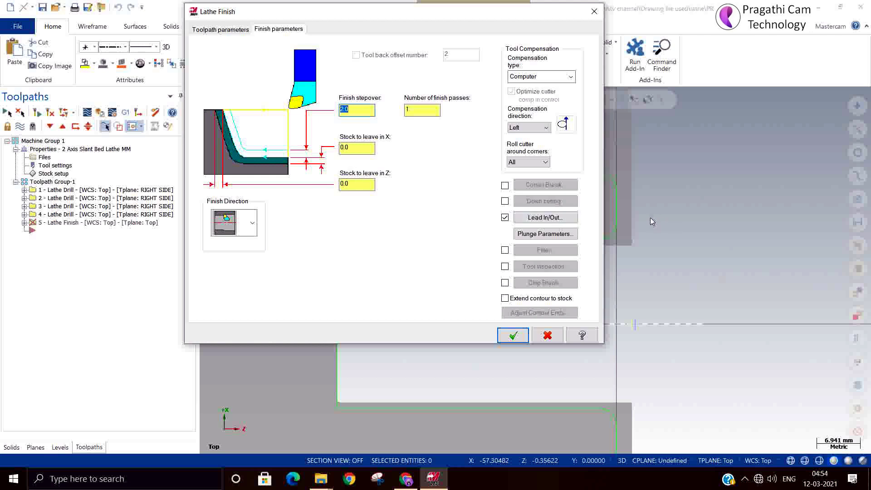
{"action": "left_click", "coordinate": [595, 11]}
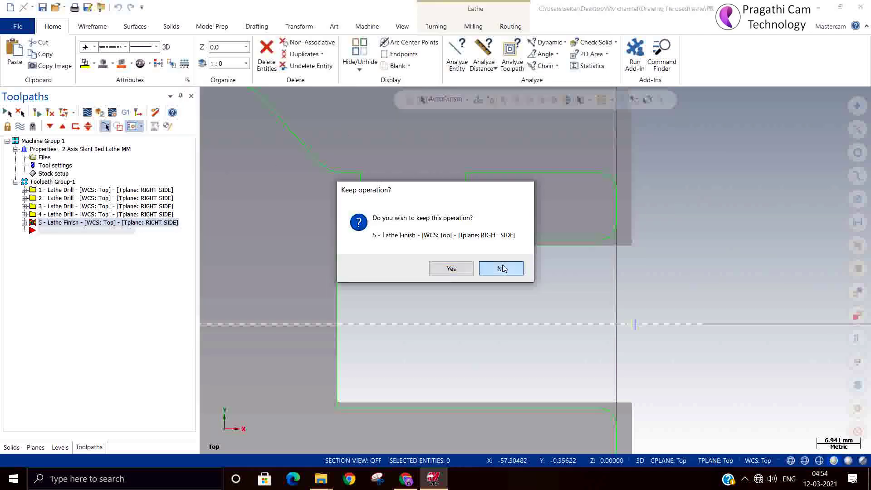
{"action": "left_click", "coordinate": [501, 269]}
{"action": "right_click", "coordinate": [81, 222]}
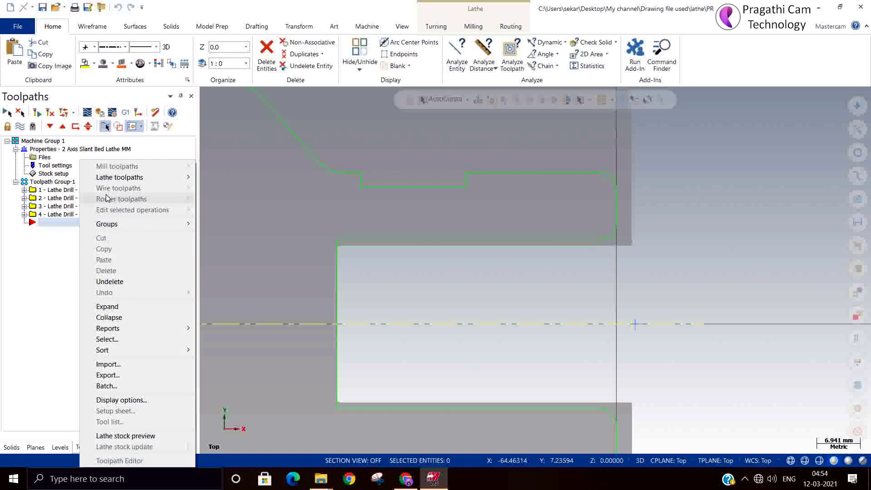
{"action": "mouse_move", "coordinate": [110, 182]}
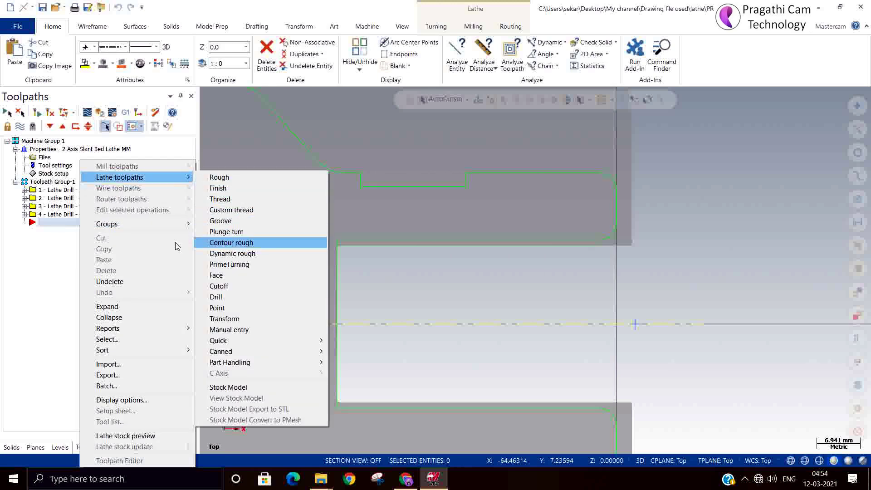
{"action": "left_click", "coordinate": [27, 276]}
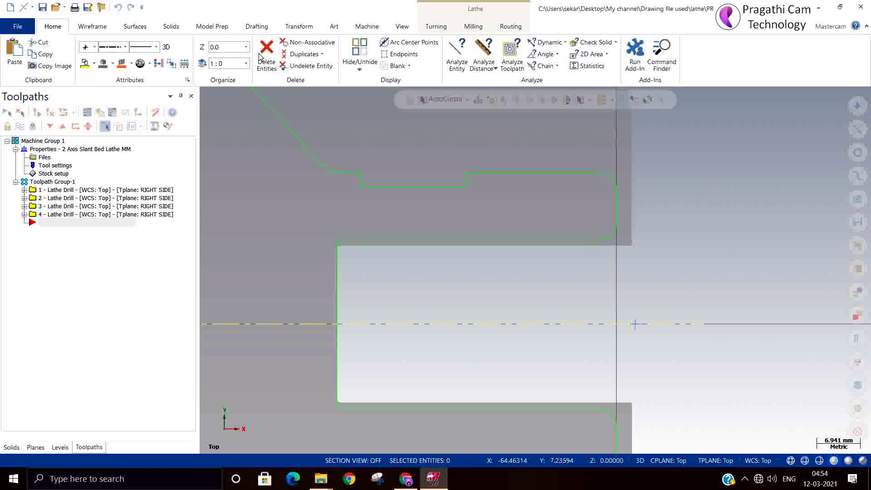
Step: Start a Lathe Face toolpath with the T0202 80° rough tool set to clockwise spindle rotation
{"action": "left_click", "coordinate": [436, 26]}
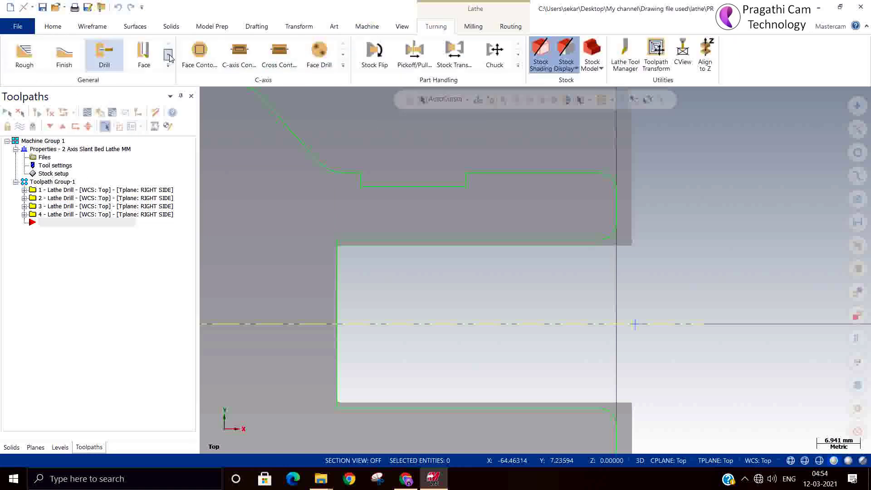
{"action": "left_click", "coordinate": [144, 53]}
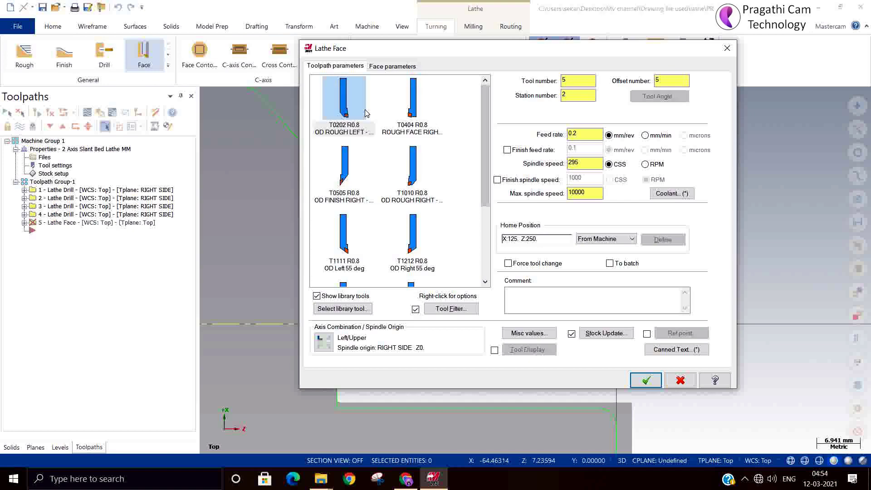
{"action": "double_click", "coordinate": [353, 119]}
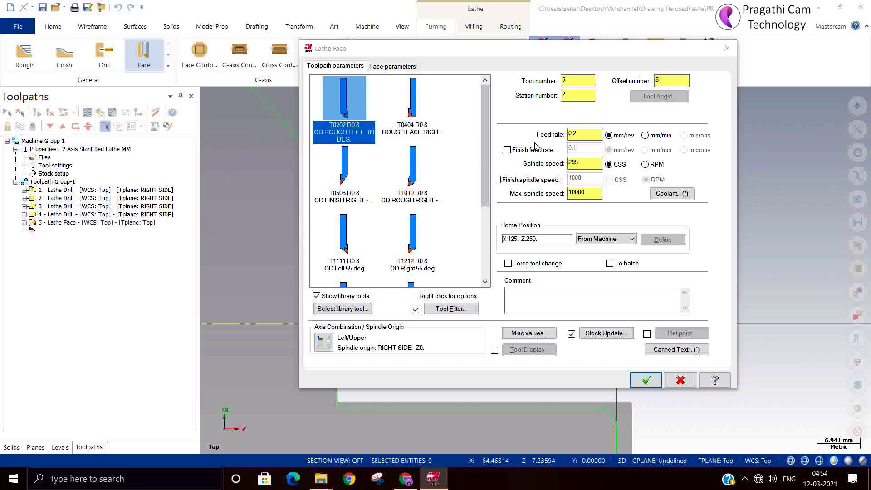
{"action": "left_click", "coordinate": [488, 94]}
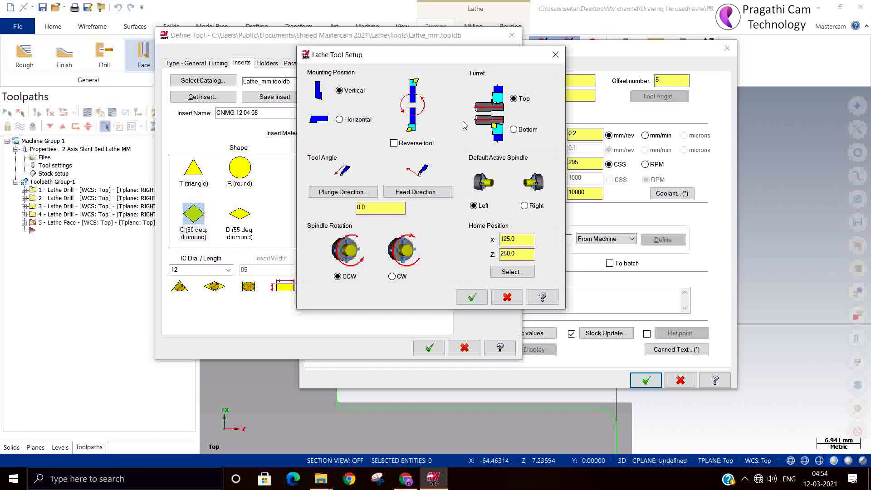
{"action": "left_click", "coordinate": [402, 278]}
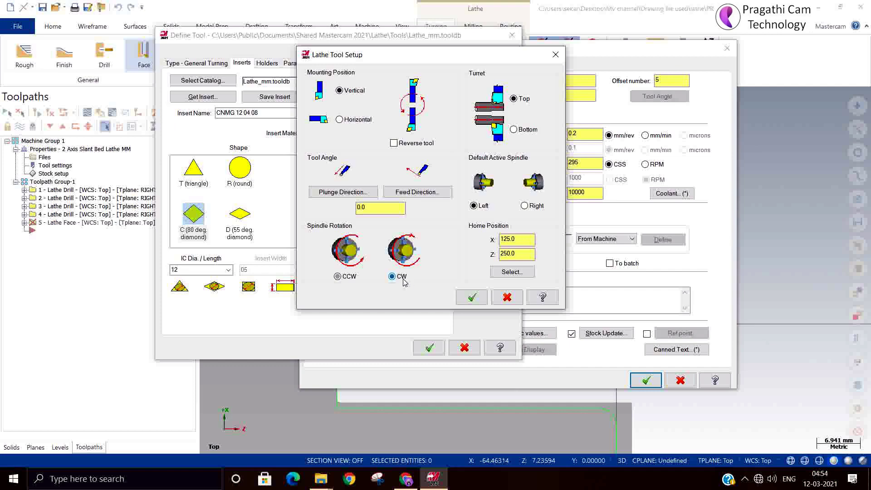
{"action": "left_click", "coordinate": [472, 297]}
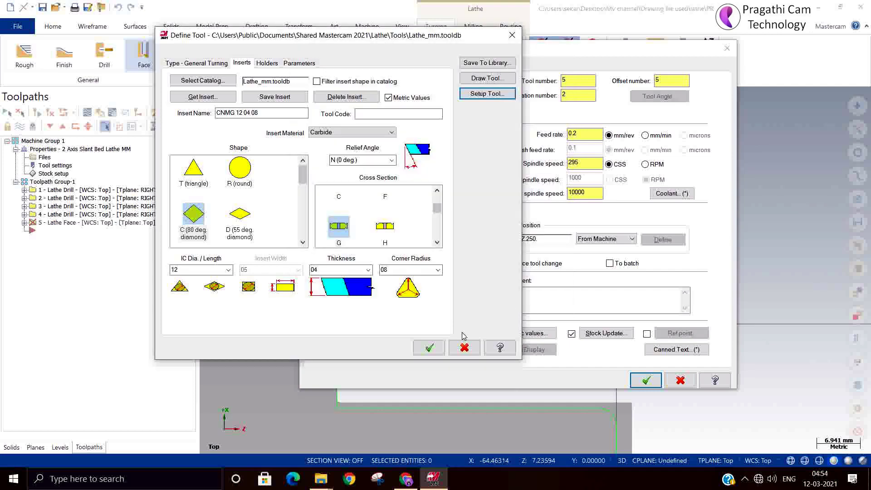
{"action": "left_click", "coordinate": [429, 348]}
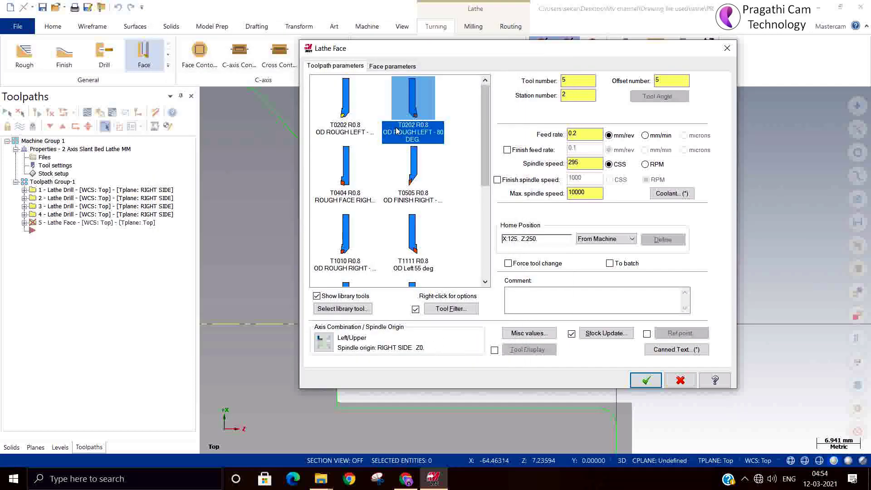
{"action": "left_click", "coordinate": [352, 87]}
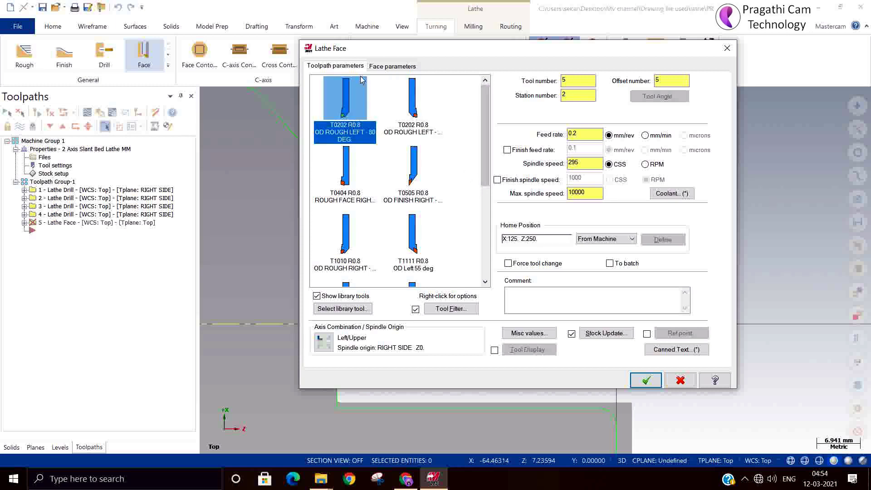
{"action": "left_click", "coordinate": [393, 66]}
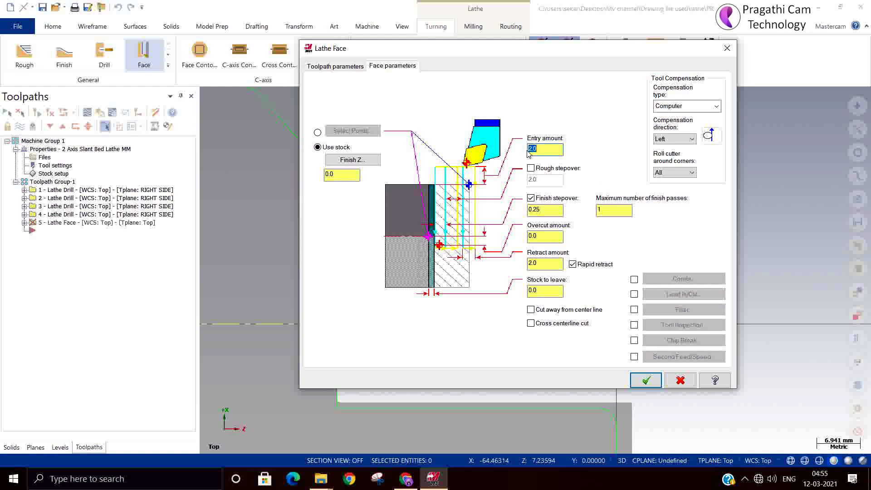
Step: Turn on rough stepover for the face cut and set it to 1.0
{"action": "left_click", "coordinate": [531, 168]}
{"action": "key", "text": "Tab"}
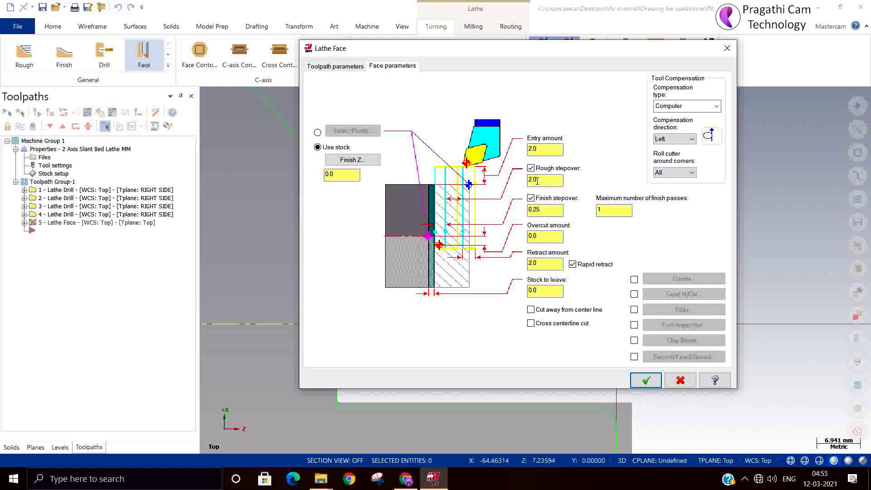
{"action": "type", "text": "1"}
Step: Try corner treatment, lead in/out, filtering, tool inspection and chip break, leaving all off
{"action": "left_click", "coordinate": [635, 280]}
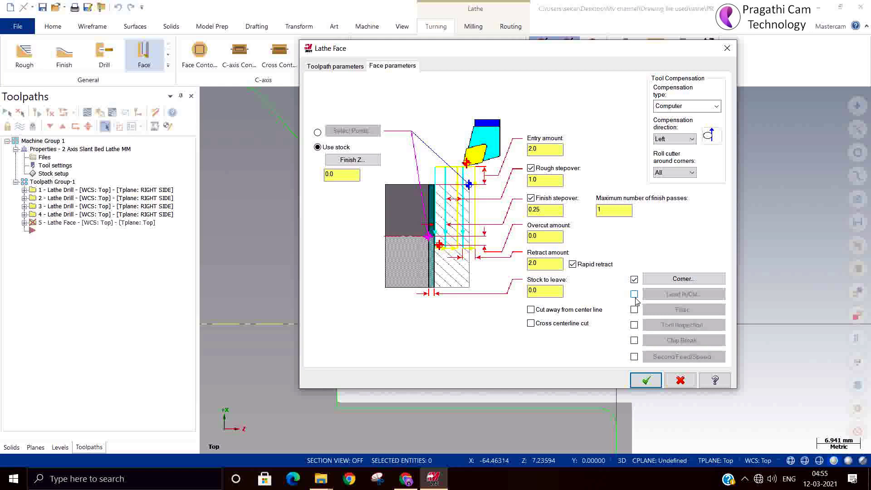
{"action": "left_click", "coordinate": [634, 294]}
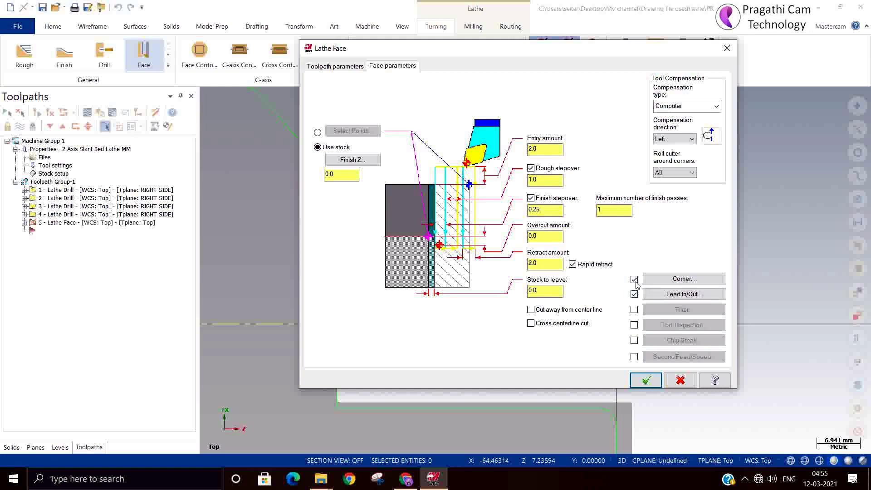
{"action": "left_click", "coordinate": [634, 280]}
{"action": "left_click", "coordinate": [634, 310]}
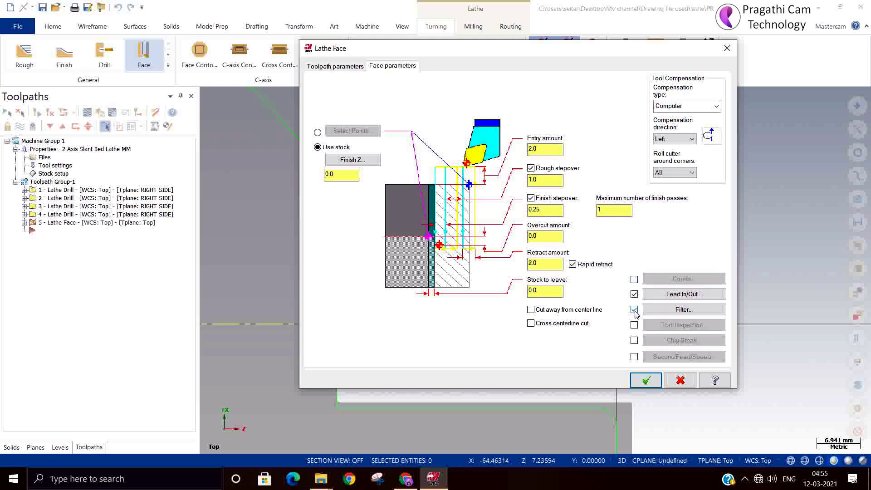
{"action": "left_click", "coordinate": [634, 310]}
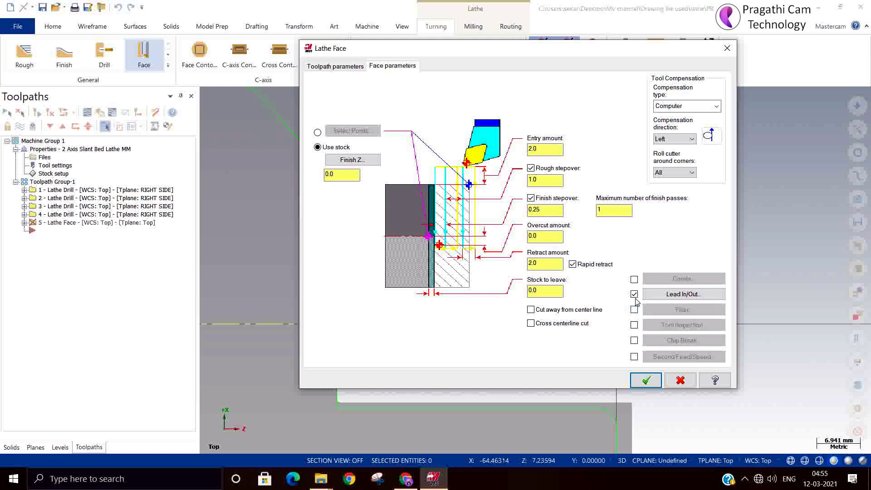
{"action": "left_click", "coordinate": [634, 294]}
{"action": "left_click", "coordinate": [635, 325]}
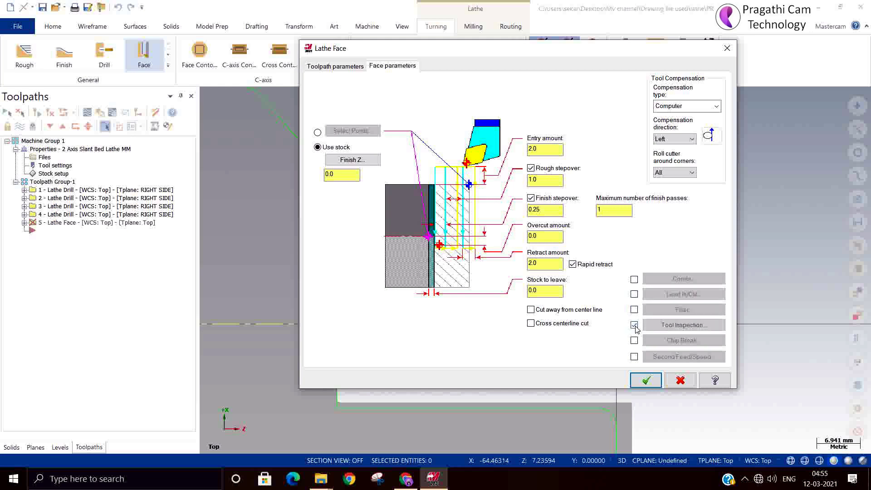
{"action": "left_click", "coordinate": [635, 340]}
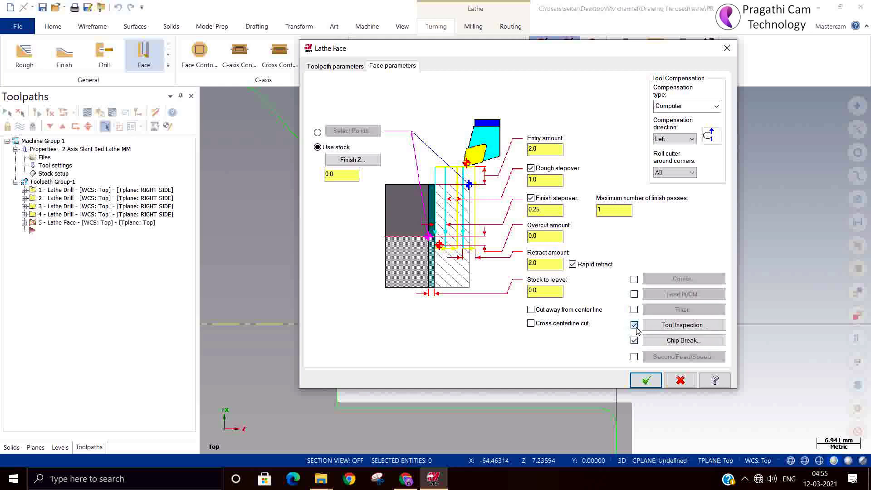
{"action": "left_click", "coordinate": [634, 325]}
{"action": "left_click", "coordinate": [635, 340]}
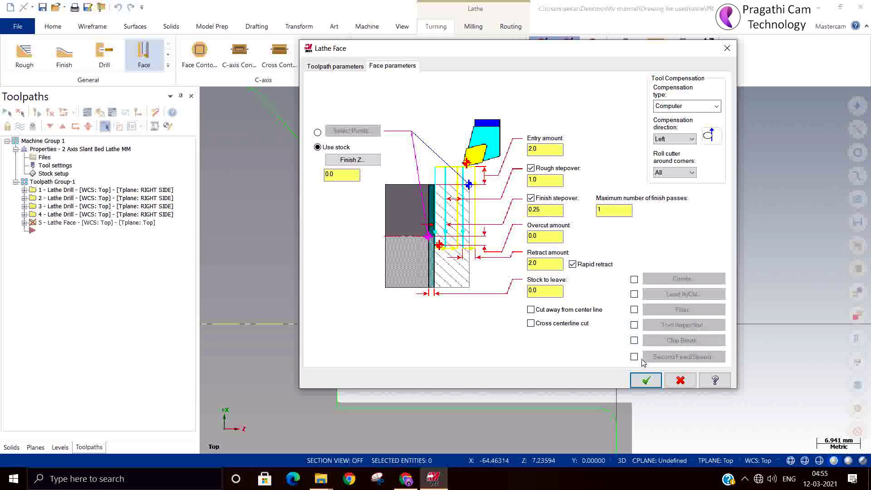
Step: Enable a second feed/speed of 0.1 mm/rev at 1000 RPM from radius 25.0
{"action": "left_click", "coordinate": [635, 356]}
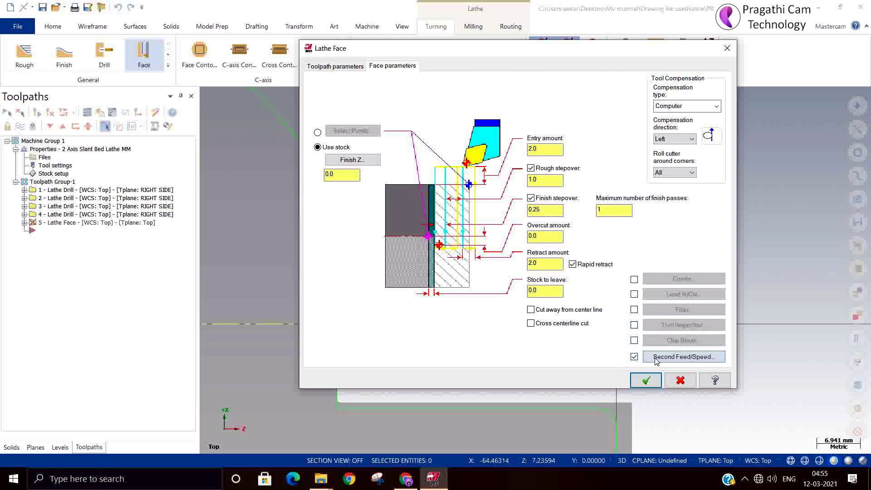
{"action": "left_click", "coordinate": [685, 358]}
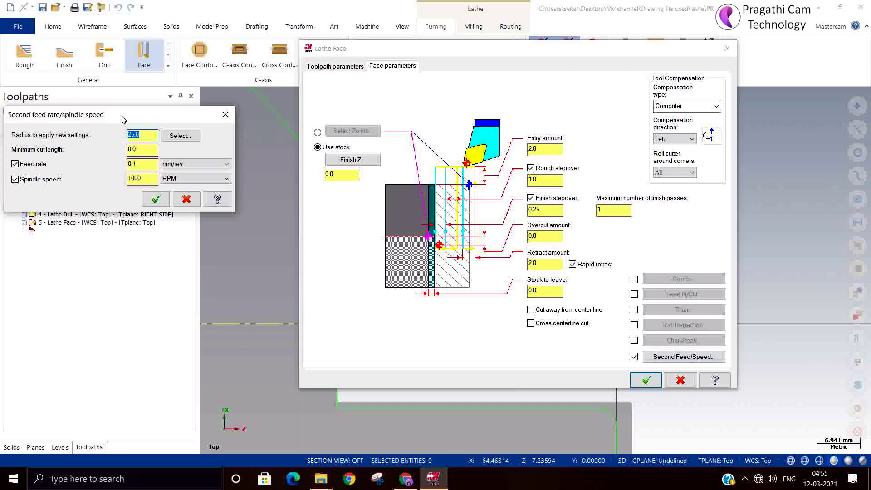
{"action": "left_click_drag", "start_coordinate": [109, 121], "coordinate": [304, 69]}
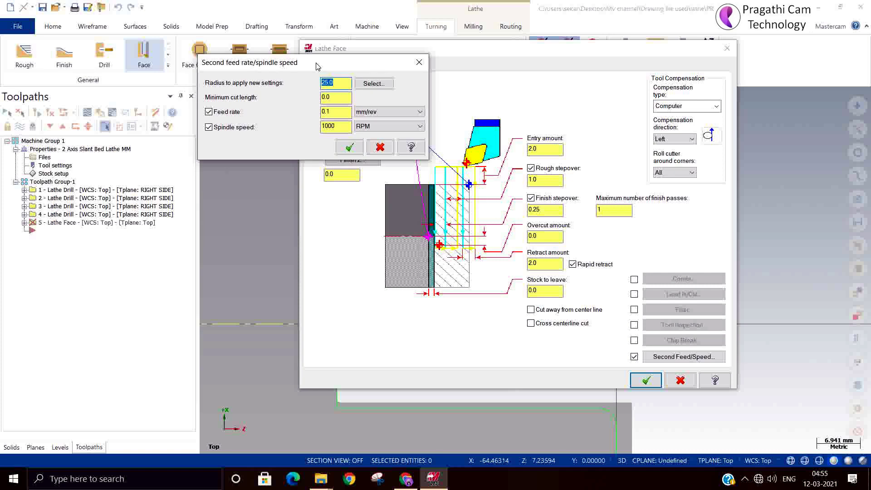
{"action": "left_click", "coordinate": [349, 147]}
Step: Open the Face Parameters: Lathe help page and read its parameters down to the Learn more links
{"action": "left_click", "coordinate": [715, 380]}
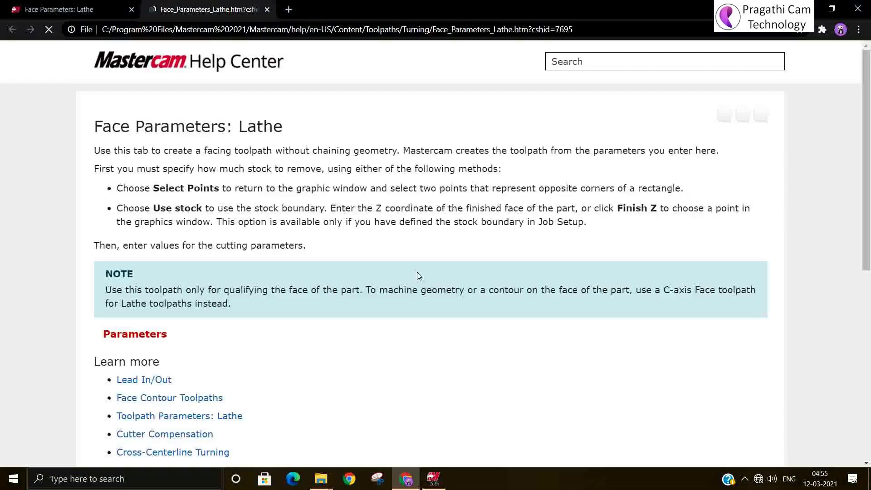
{"action": "left_click", "coordinate": [131, 334]}
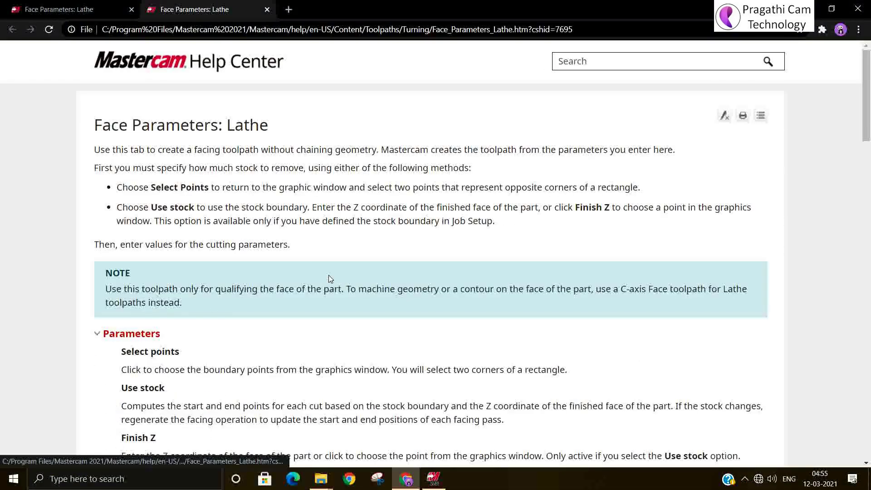
{"action": "scroll", "coordinate": [330, 276], "scroll_direction": "down", "scroll_amount": 10}
{"action": "scroll", "coordinate": [330, 277], "scroll_direction": "down", "scroll_amount": 15}
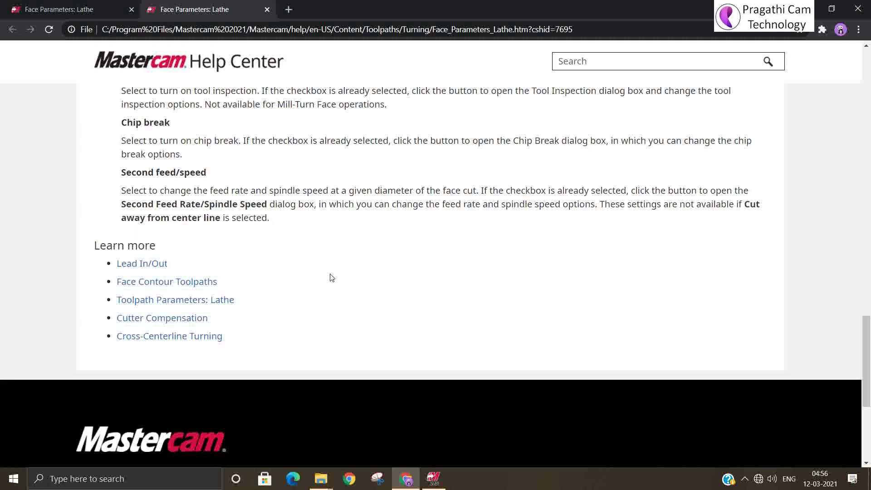
Step: Accept the face toolpath with second feed/speed turned off, then delete operation 5
{"action": "key", "text": "alt+Tab"}
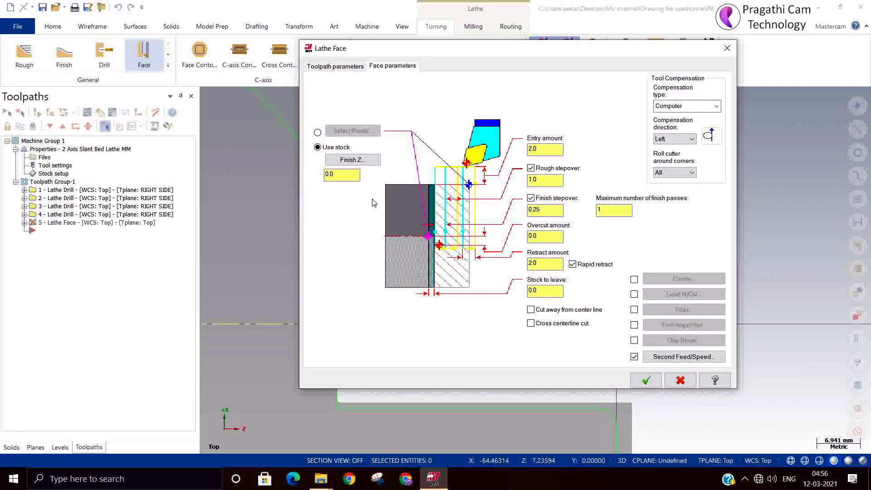
{"action": "left_click", "coordinate": [335, 66]}
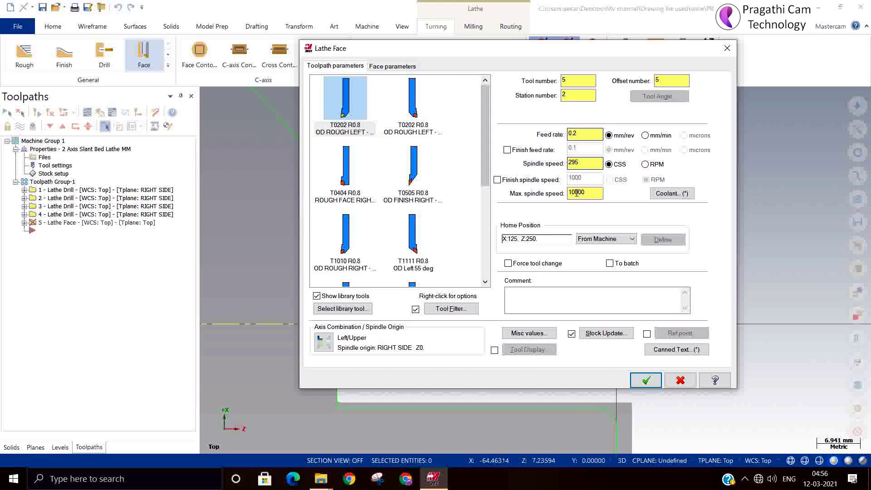
{"action": "left_click", "coordinate": [393, 66]}
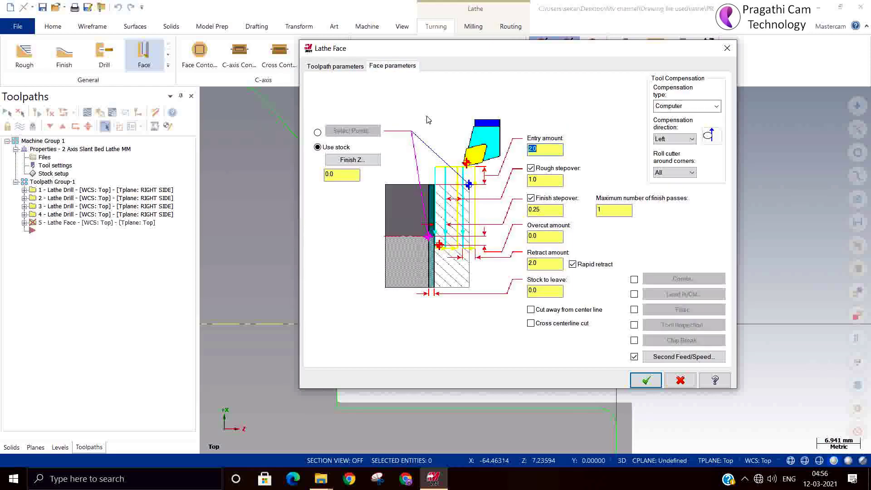
{"action": "left_click", "coordinate": [635, 358]}
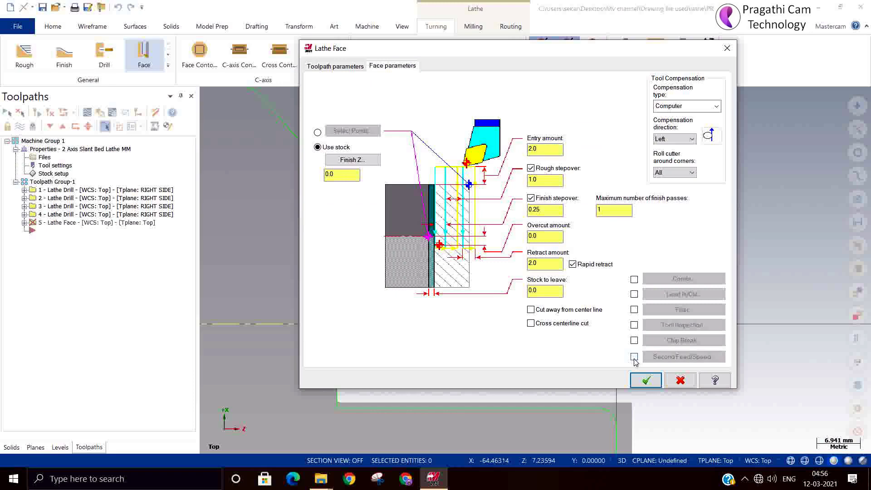
{"action": "left_click", "coordinate": [643, 381]}
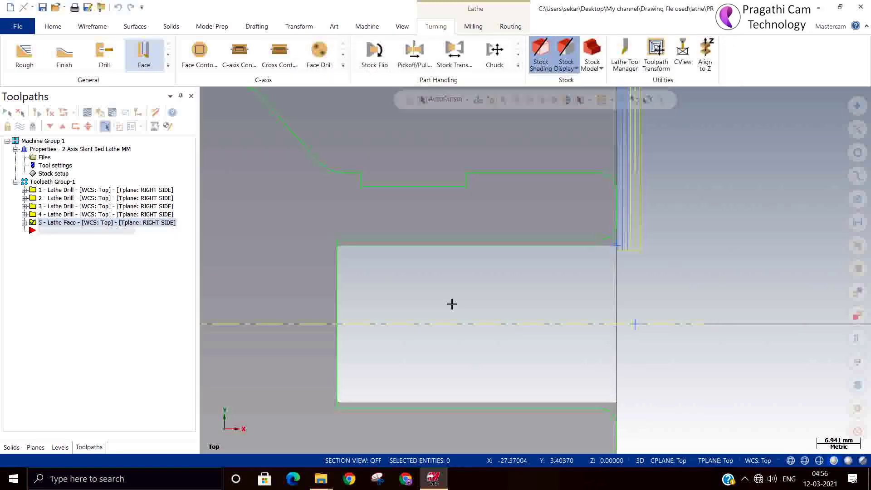
{"action": "scroll", "coordinate": [537, 331], "scroll_direction": "down", "scroll_amount": 3}
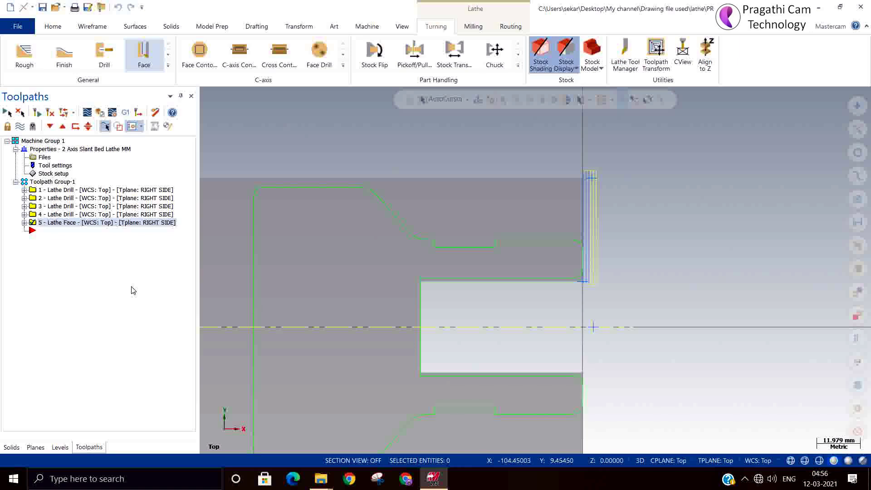
{"action": "key", "text": "Delete"}
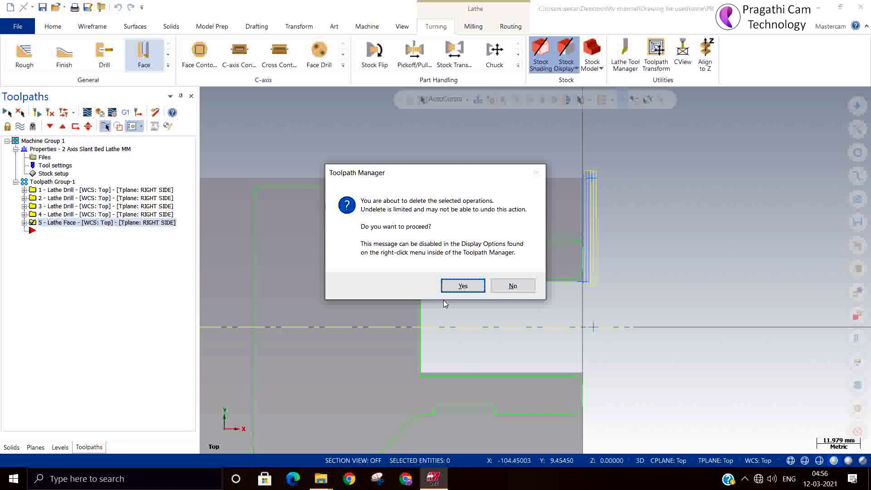
Step: Confirm deleting the old face operation and start a new Lathe Face toolpath
{"action": "left_click", "coordinate": [462, 286]}
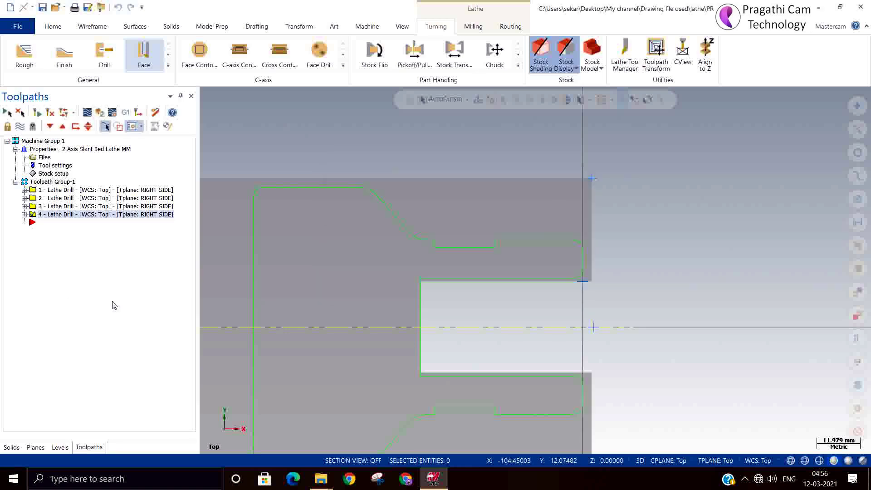
{"action": "right_click", "coordinate": [88, 256]}
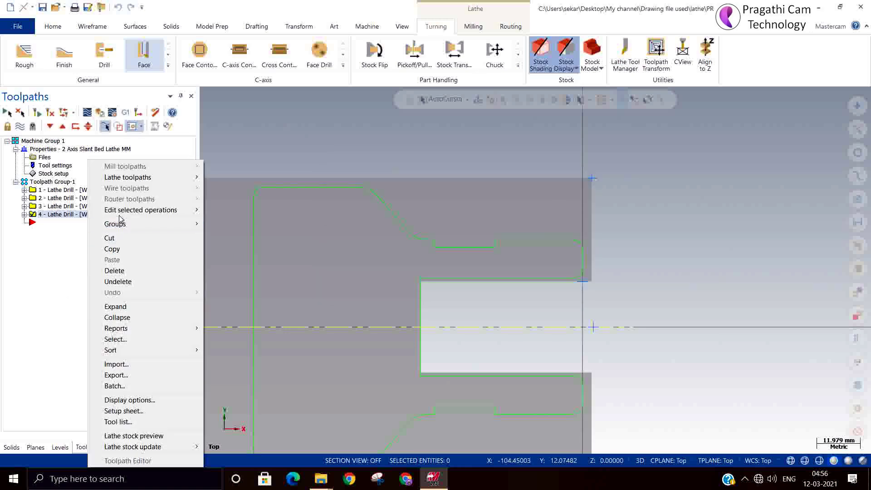
{"action": "mouse_move", "coordinate": [127, 178]}
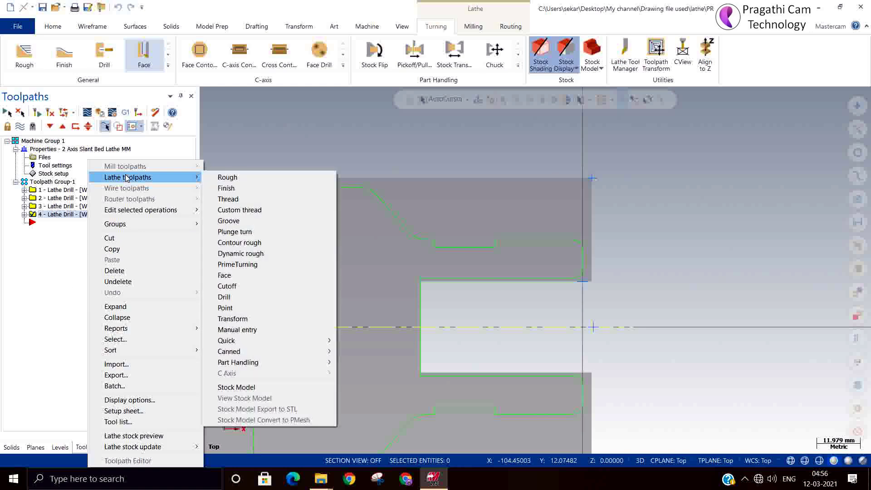
{"action": "left_click", "coordinate": [144, 66]}
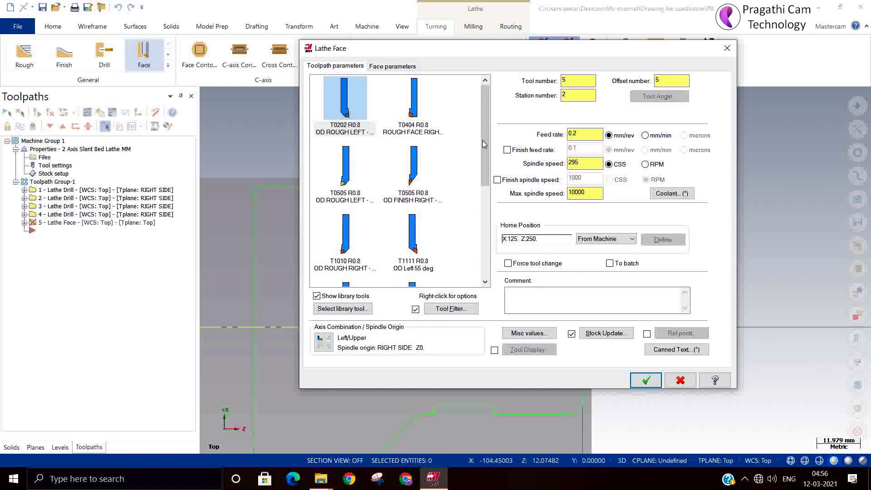
{"action": "scroll", "coordinate": [489, 134], "scroll_direction": "down", "scroll_amount": 3}
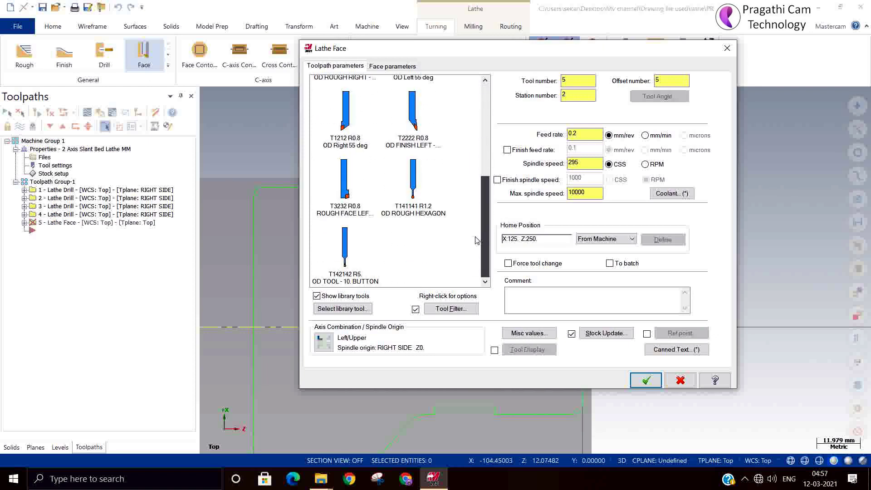
{"action": "scroll", "coordinate": [472, 138], "scroll_direction": "up", "scroll_amount": 3}
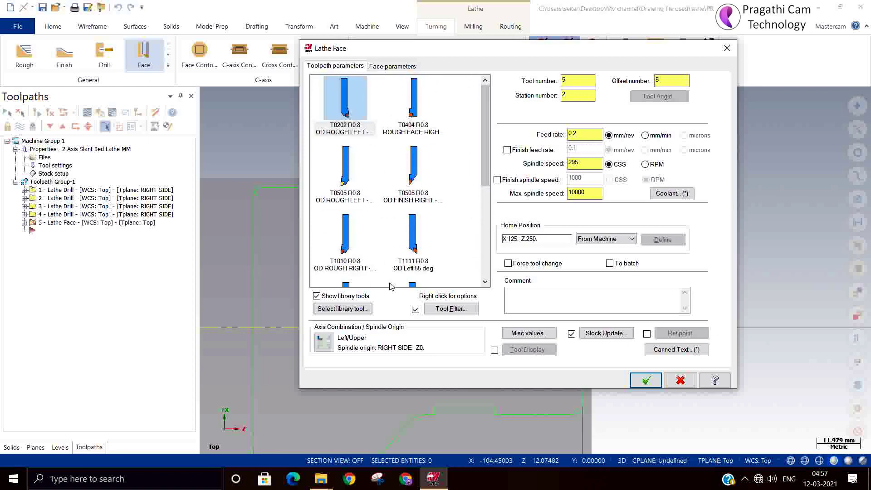
Step: Pick the ID ROUGH MIN. 16. DIA. boring bar from the unfiltered tool library
{"action": "left_click", "coordinate": [347, 311]}
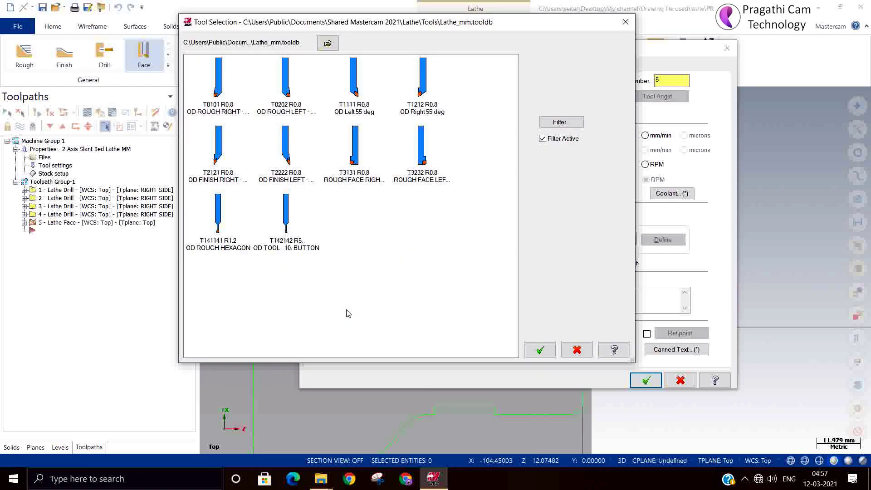
{"action": "left_click", "coordinate": [543, 138]}
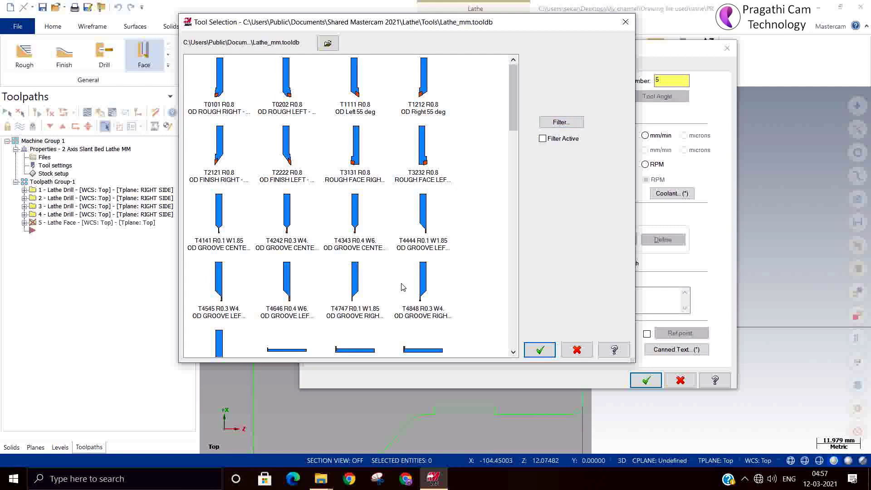
{"action": "scroll", "coordinate": [389, 288], "scroll_direction": "down", "scroll_amount": 3}
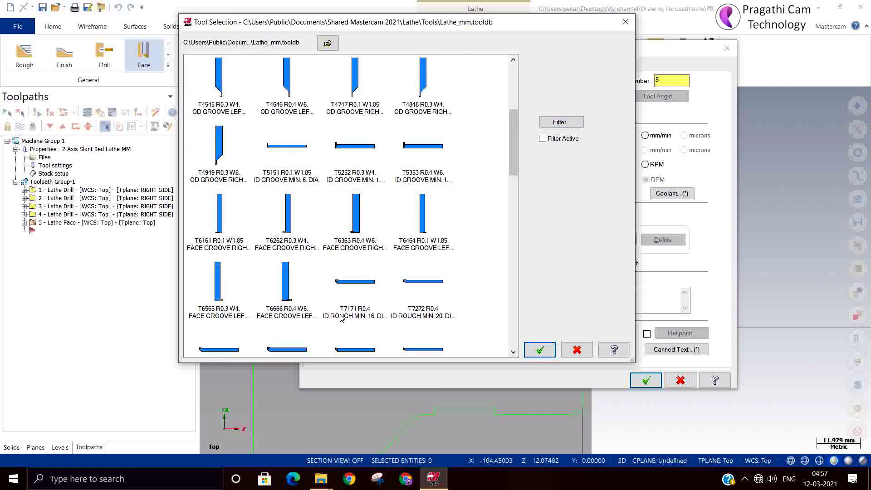
{"action": "left_click", "coordinate": [355, 284]}
{"action": "left_click", "coordinate": [539, 351]}
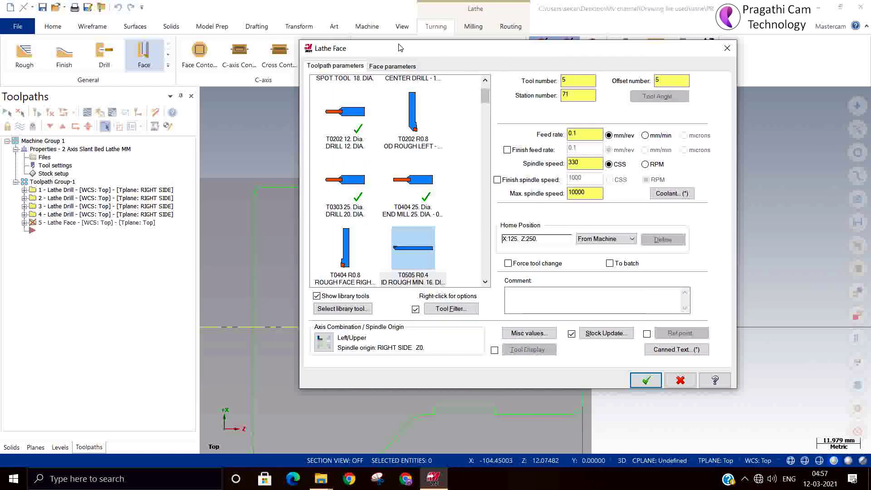
{"action": "left_click", "coordinate": [381, 68]}
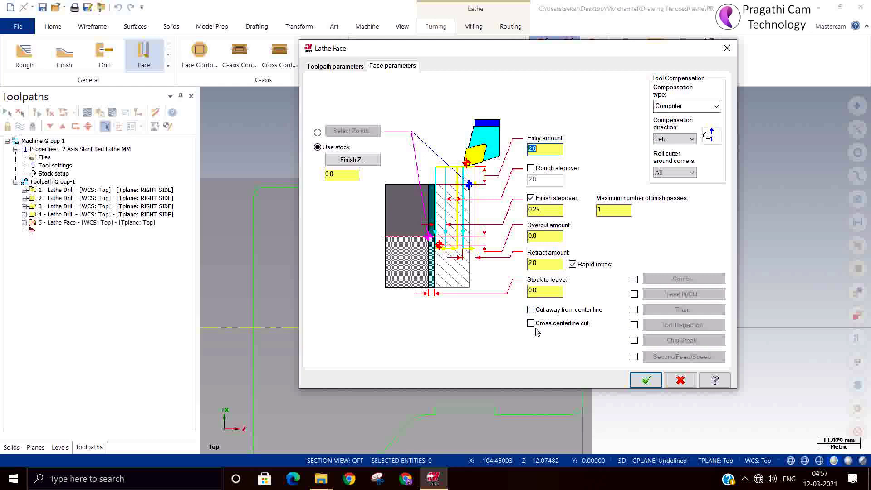
Step: Make the face cut away from the centre line, accept it, and start the backplot
{"action": "left_click", "coordinate": [531, 310]}
{"action": "left_click", "coordinate": [639, 378]}
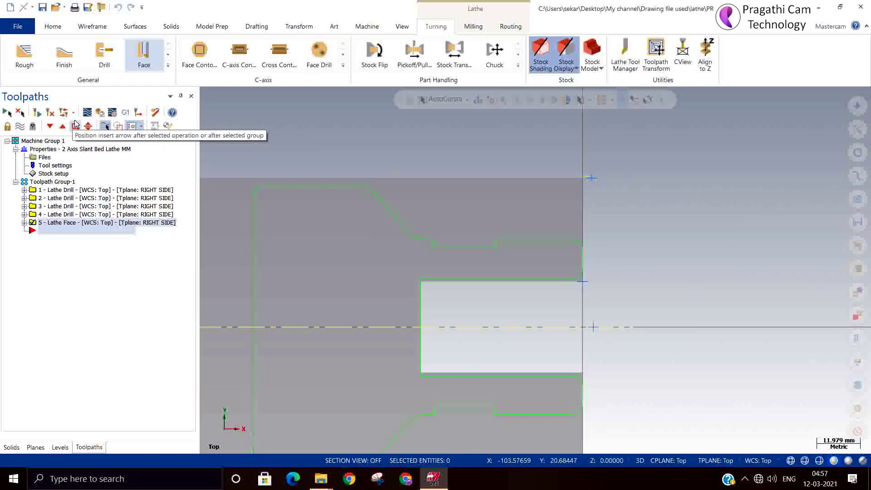
{"action": "left_click", "coordinate": [87, 112]}
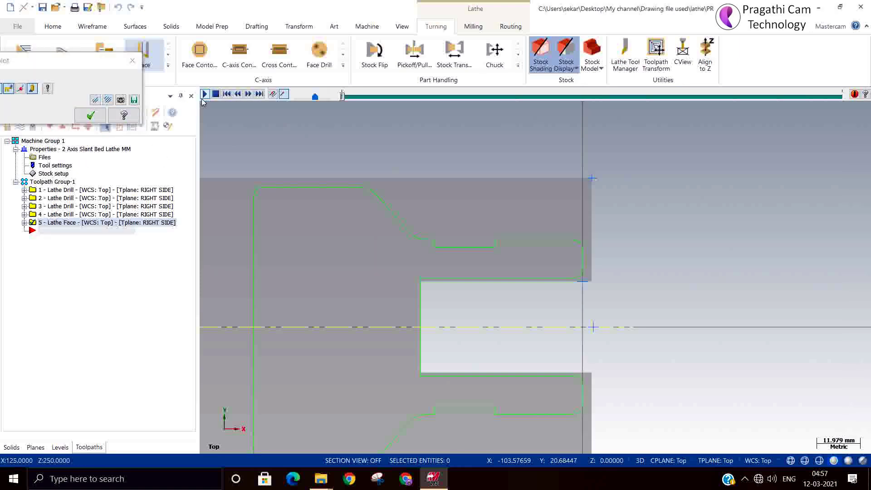
Step: Play the face toolpath backplot through, then close it
{"action": "left_click", "coordinate": [205, 95]}
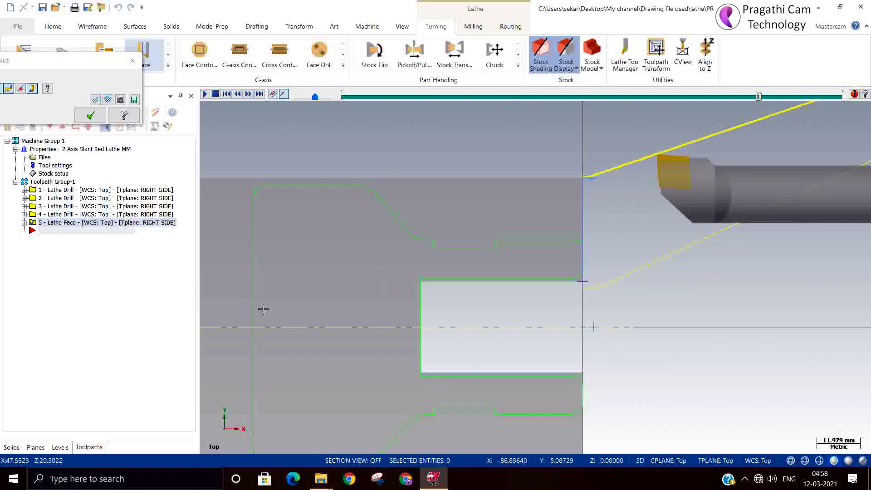
{"action": "left_click", "coordinate": [81, 116]}
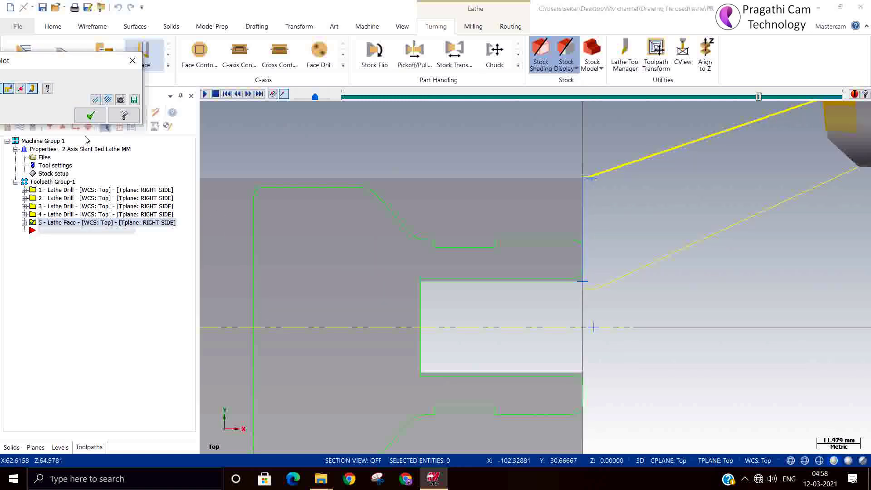
{"action": "left_click", "coordinate": [90, 121]}
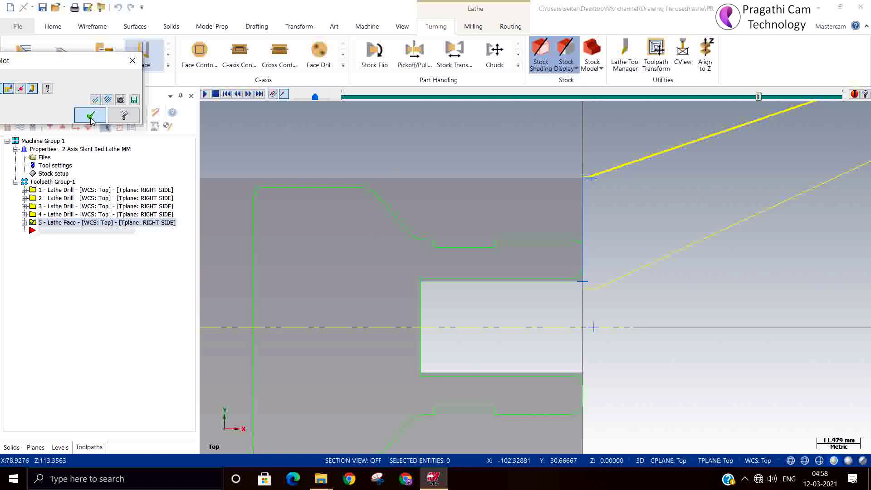
Step: Set the face operation's rough stepover to 1 and regenerate the dirty toolpath
{"action": "left_click", "coordinate": [25, 224]}
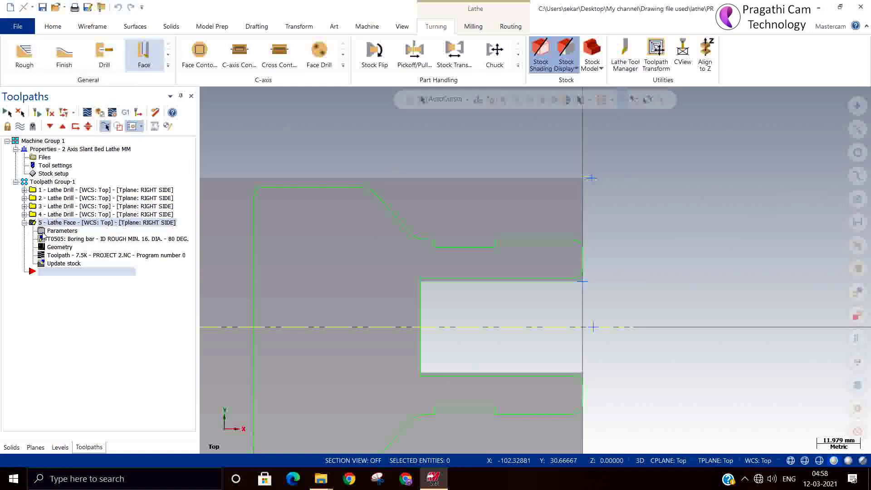
{"action": "left_click", "coordinate": [51, 232]}
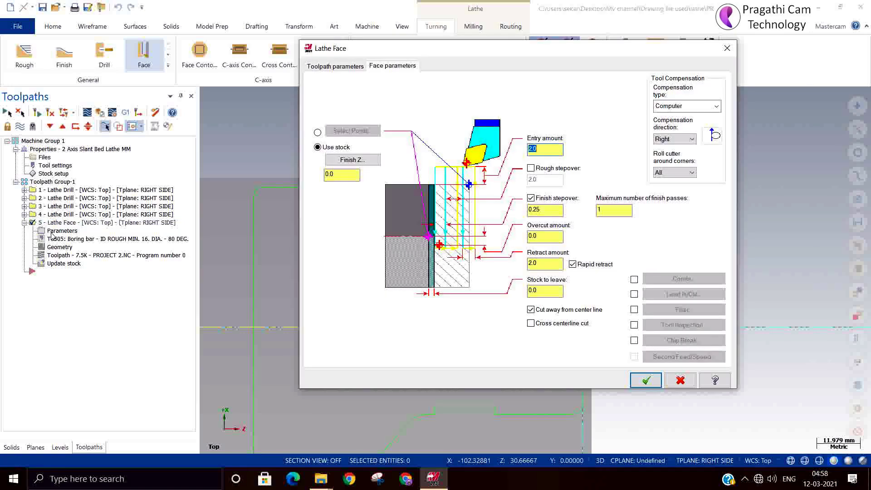
{"action": "left_click", "coordinate": [531, 168]}
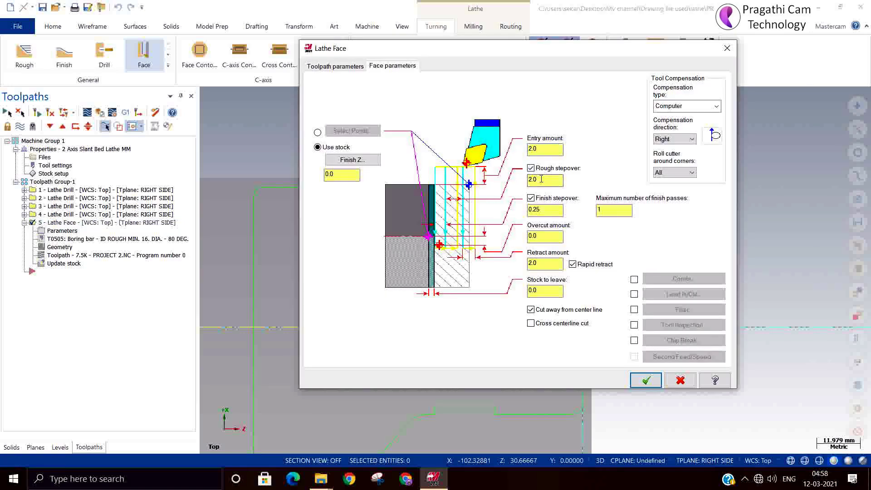
{"action": "type", "text": "1"}
{"action": "left_click", "coordinate": [643, 381]}
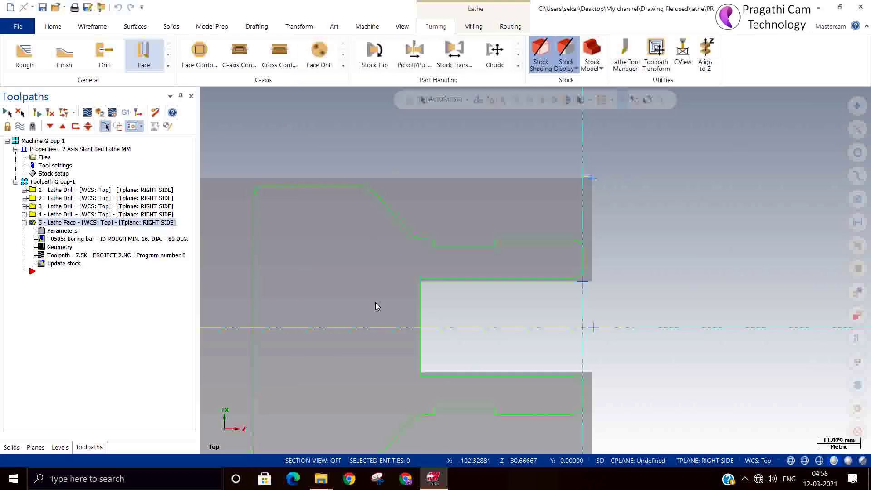
{"action": "left_click", "coordinate": [51, 113]}
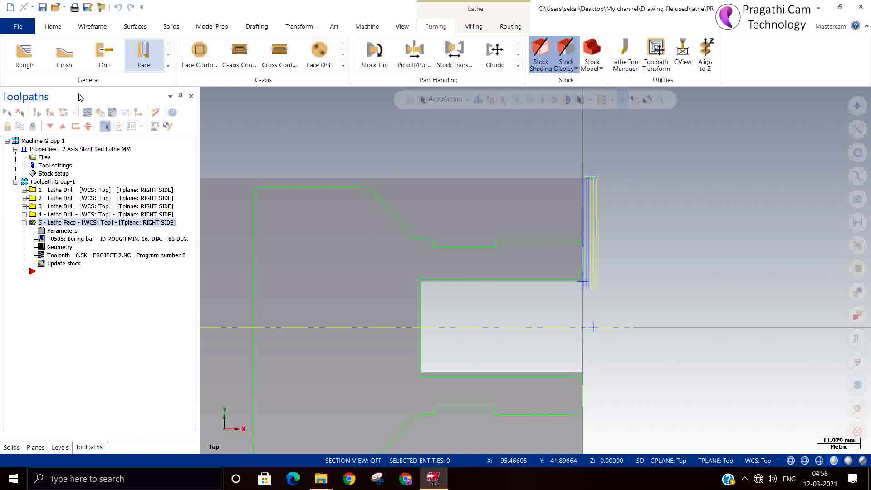
Step: Start a Lathe Finish toolpath chained from the bore's corner arc to the bore wall
{"action": "left_click", "coordinate": [67, 60]}
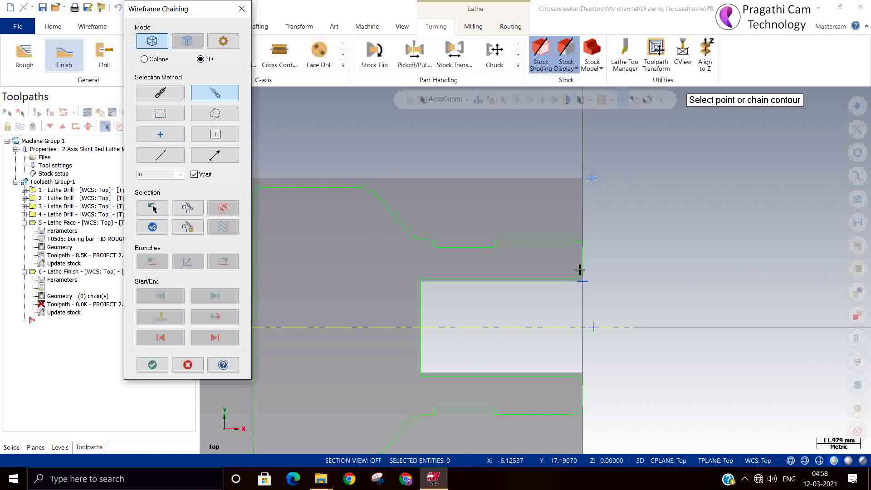
{"action": "scroll", "coordinate": [612, 275], "scroll_direction": "up", "scroll_amount": 3}
{"action": "scroll", "coordinate": [612, 275], "scroll_direction": "up", "scroll_amount": 1}
{"action": "left_click", "coordinate": [543, 268]}
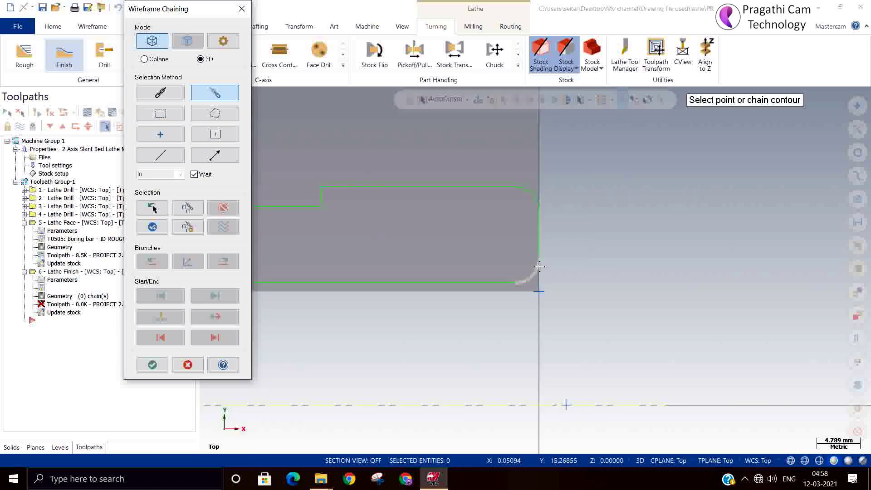
{"action": "scroll", "coordinate": [739, 318], "scroll_direction": "down", "scroll_amount": 2}
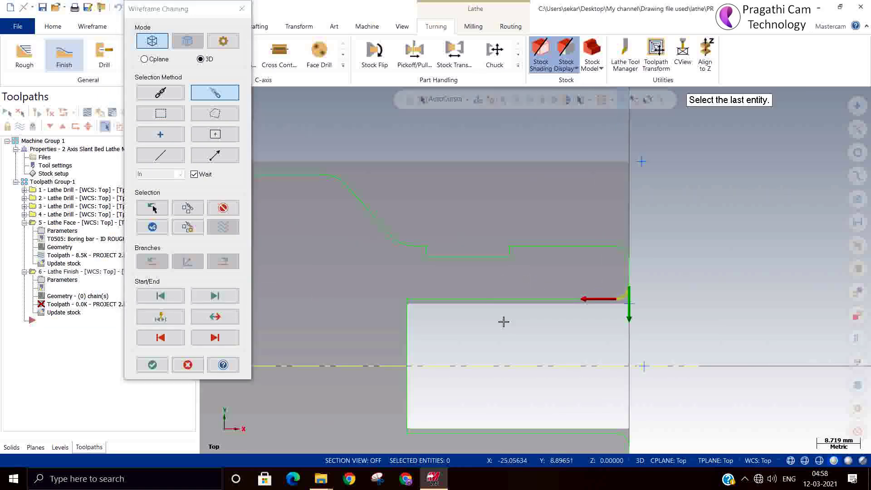
{"action": "left_click", "coordinate": [431, 299]}
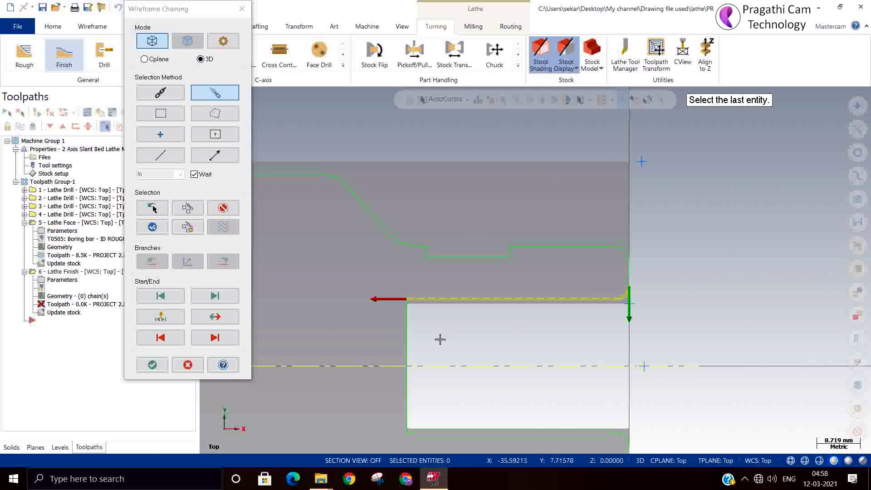
{"action": "left_click", "coordinate": [153, 365]}
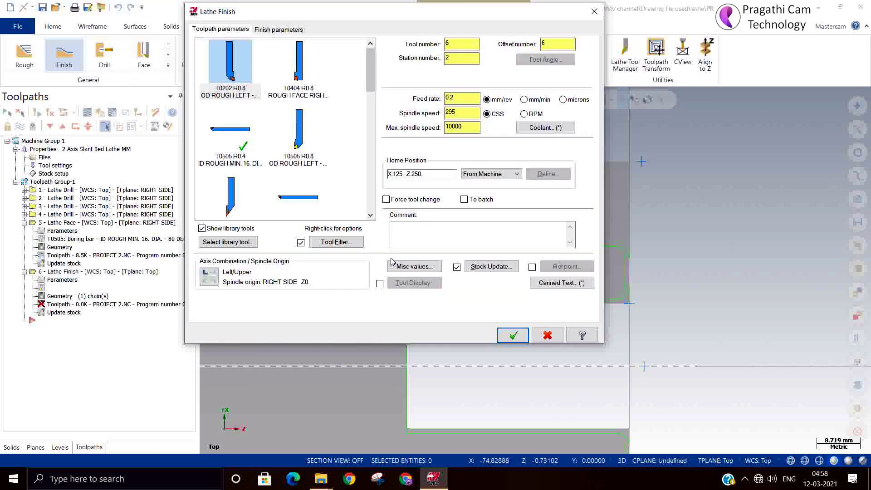
Step: Use tool T0505 R0.4 with 0.5 finish stepover and 2 finish passes, then backplot it
{"action": "left_click", "coordinate": [228, 133]}
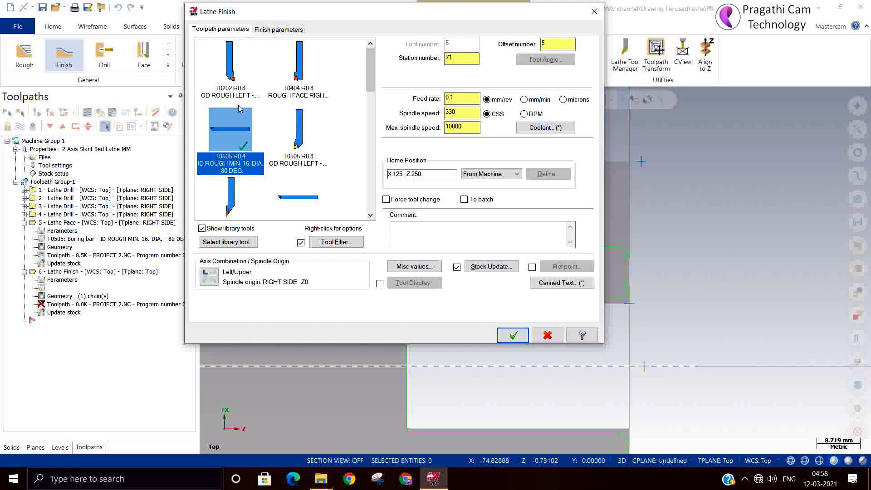
{"action": "left_click", "coordinate": [277, 30]}
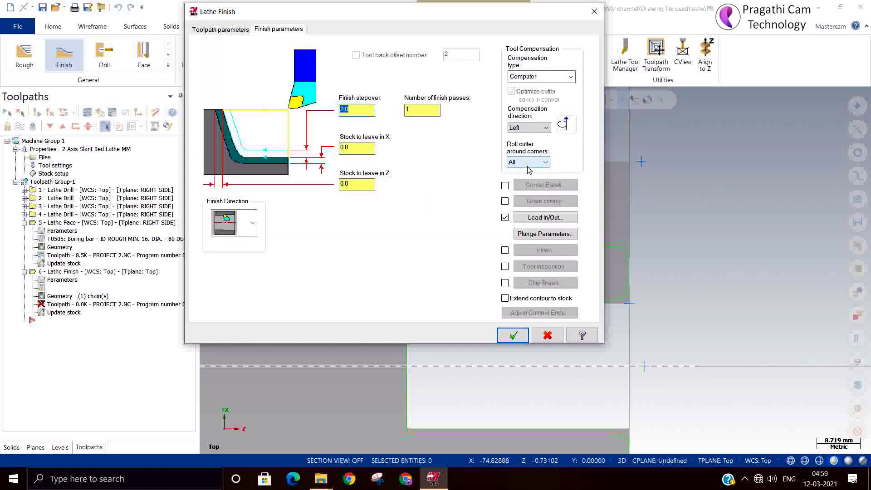
{"action": "key", "text": "BackSpace"}
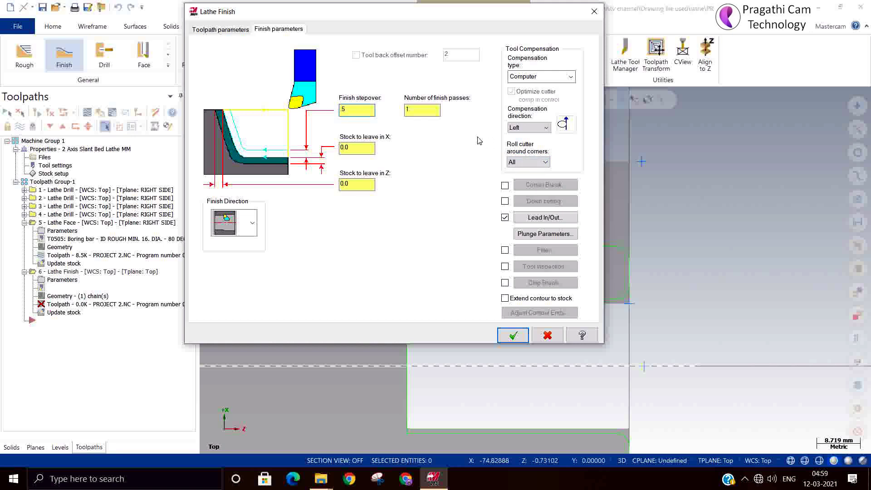
{"action": "left_click", "coordinate": [415, 108]}
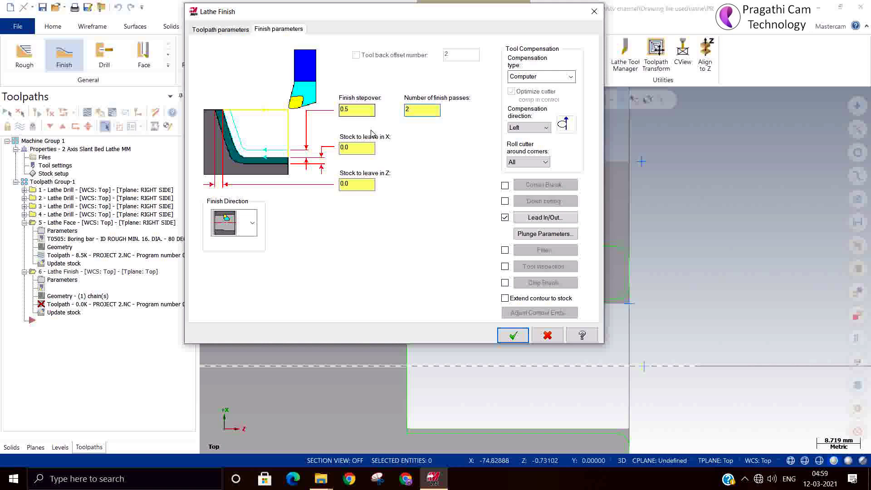
{"action": "left_click", "coordinate": [505, 334]}
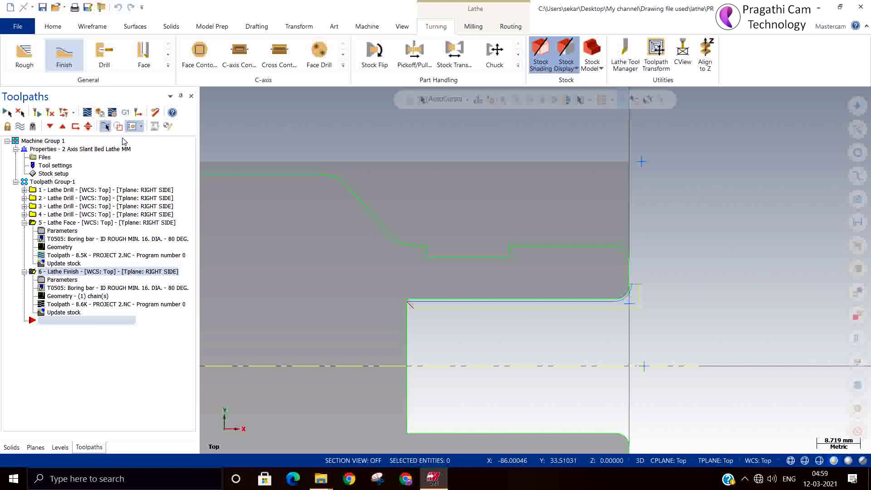
{"action": "left_click", "coordinate": [88, 112]}
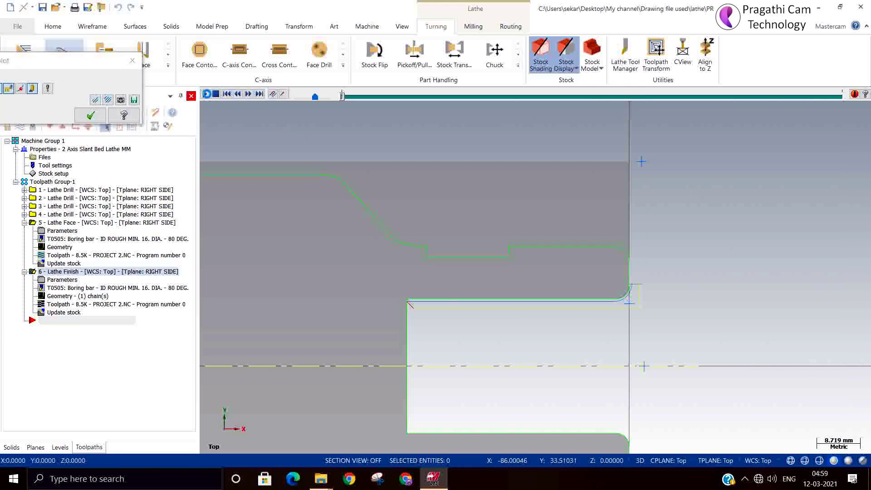
Step: Play the bore finish toolpath backplot through, then close it
{"action": "left_click", "coordinate": [205, 94]}
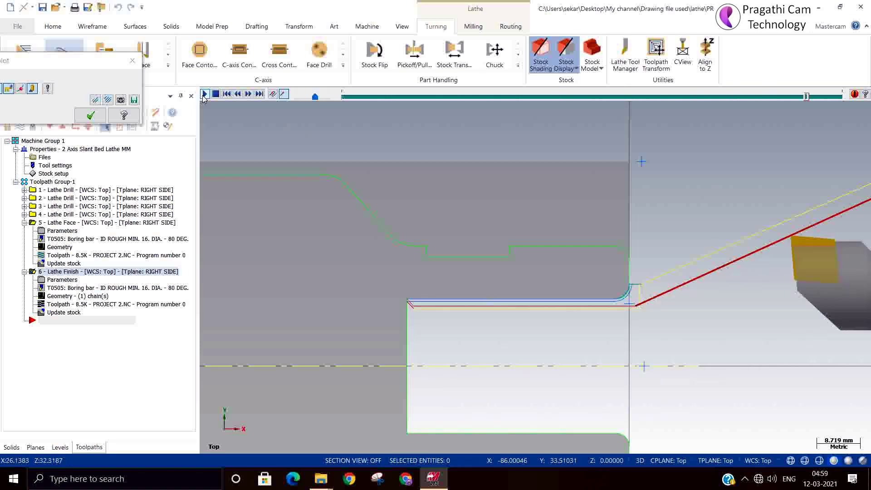
{"action": "key", "text": "Escape"}
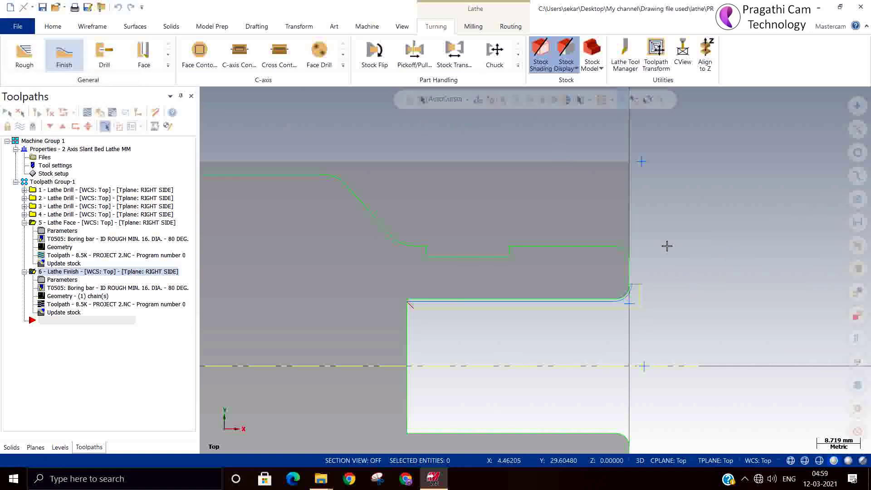
{"action": "scroll", "coordinate": [688, 276], "scroll_direction": "down", "scroll_amount": 2}
{"action": "scroll", "coordinate": [688, 275], "scroll_direction": "down", "scroll_amount": 1}
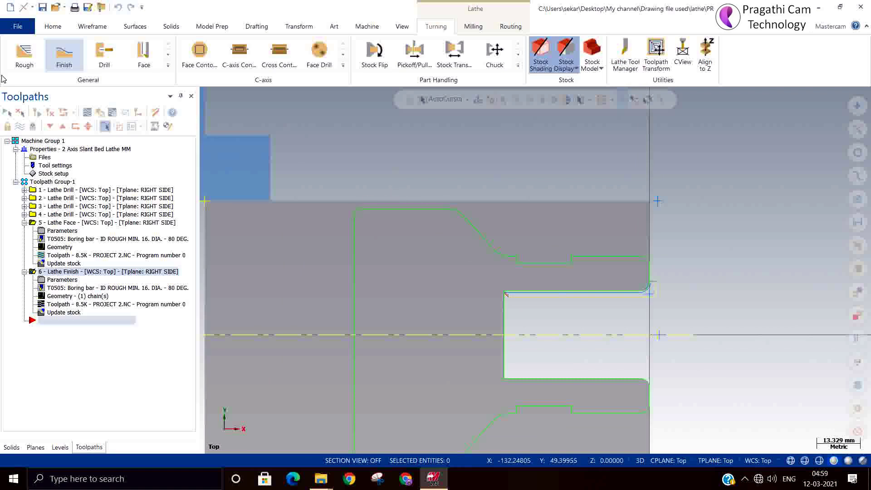
Step: Start an OD rough toolpath on the chained outer profile with the OD ROUGH LEFT 80 DEG tool
{"action": "left_click", "coordinate": [24, 54]}
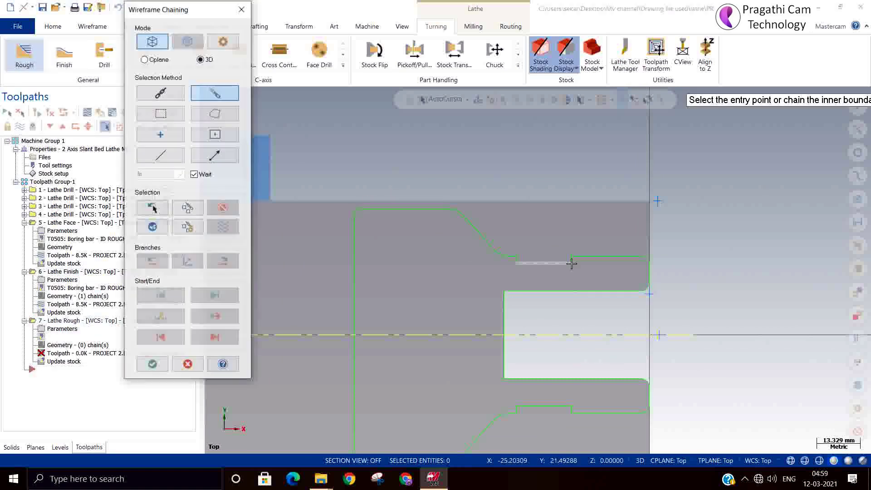
{"action": "scroll", "coordinate": [681, 278], "scroll_direction": "up", "scroll_amount": 3}
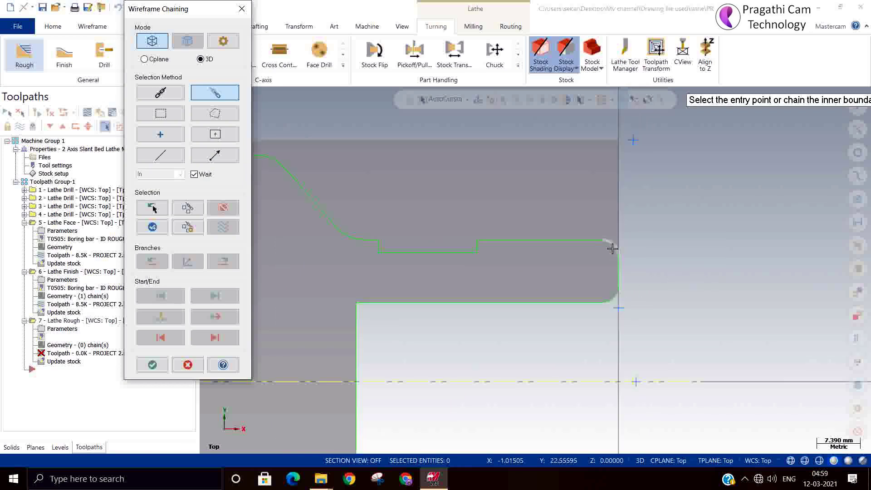
{"action": "left_click", "coordinate": [614, 249]}
{"action": "scroll", "coordinate": [764, 290], "scroll_direction": "down", "scroll_amount": 3}
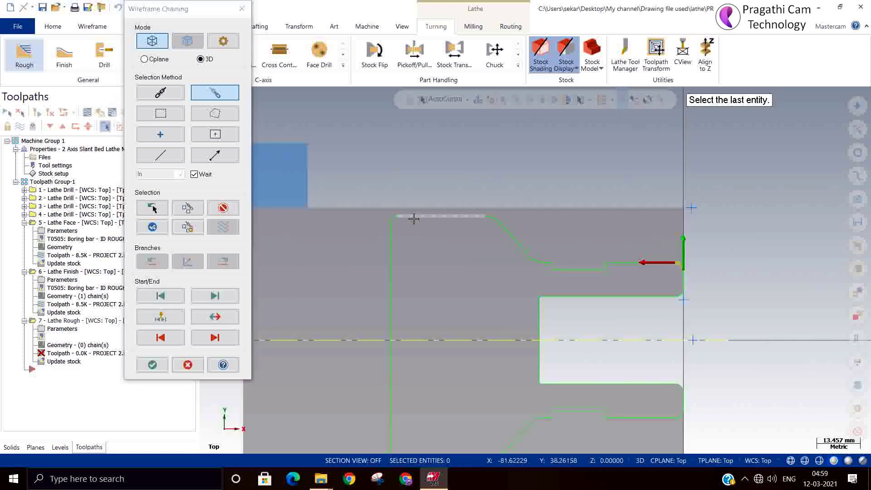
{"action": "left_click", "coordinate": [393, 220]}
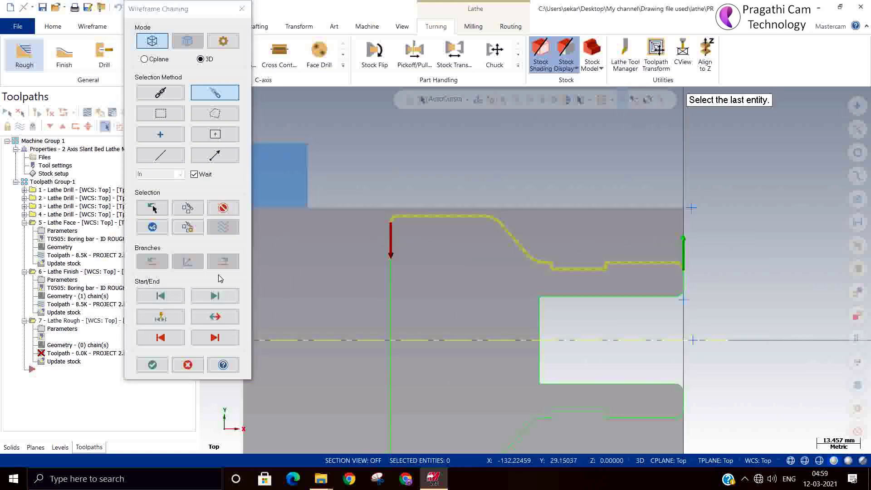
{"action": "left_click", "coordinate": [148, 366]}
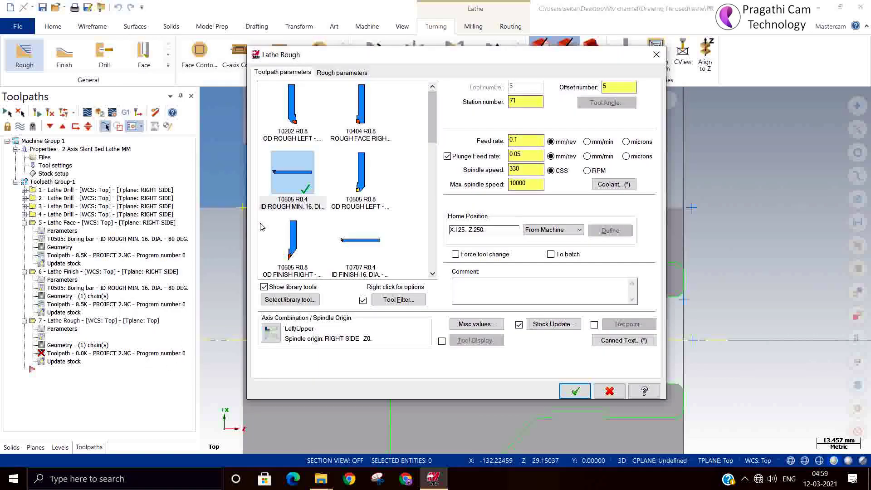
{"action": "left_click", "coordinate": [363, 175]}
Step: Set stock recognition to use stock for outer boundary and depth of cut 1, then generate it
{"action": "left_click", "coordinate": [342, 73]}
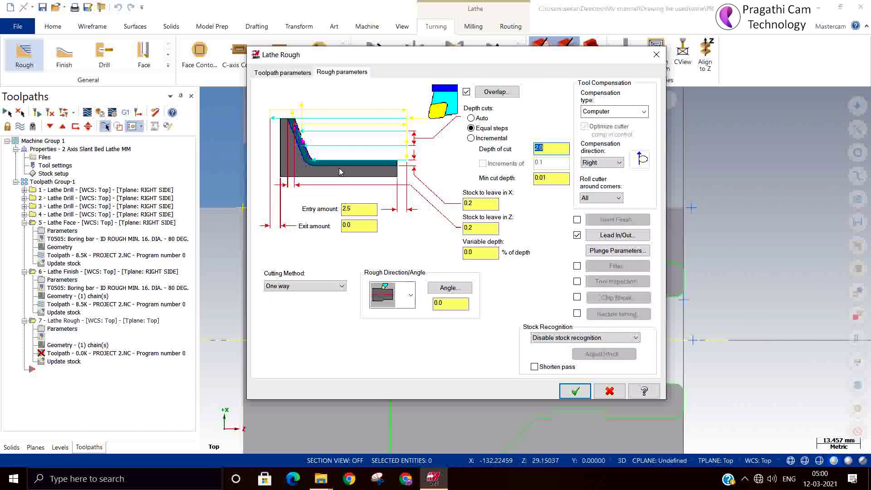
{"action": "left_click", "coordinate": [553, 340]}
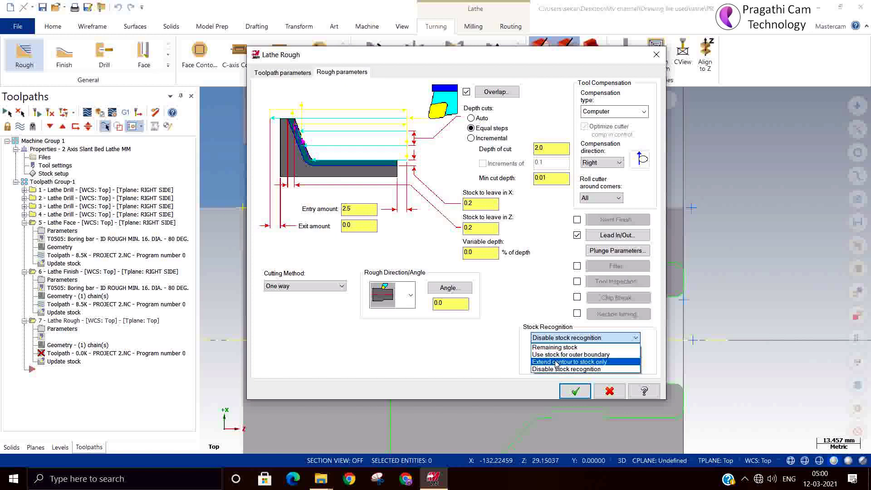
{"action": "left_click", "coordinate": [554, 355]}
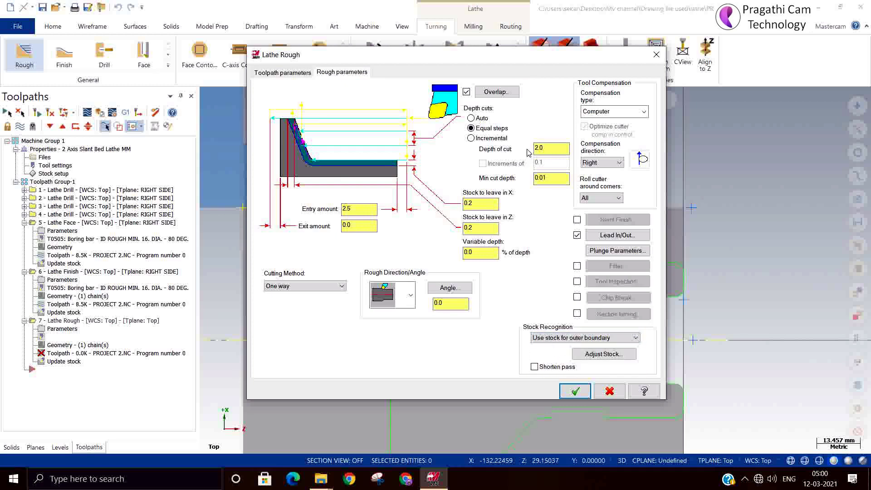
{"action": "left_click_drag", "start_coordinate": [556, 149], "coordinate": [454, 140]}
{"action": "type", "text": "1"}
{"action": "left_click", "coordinate": [576, 392]}
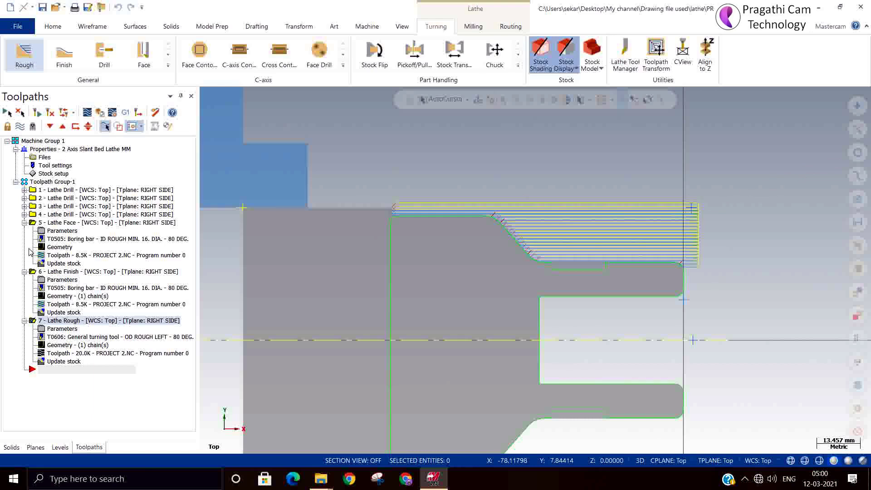
Step: Collapse operations 5, 6 and 7 in the toolpath tree and start a new finish toolpath
{"action": "left_click", "coordinate": [25, 224]}
{"action": "left_click", "coordinate": [25, 231]}
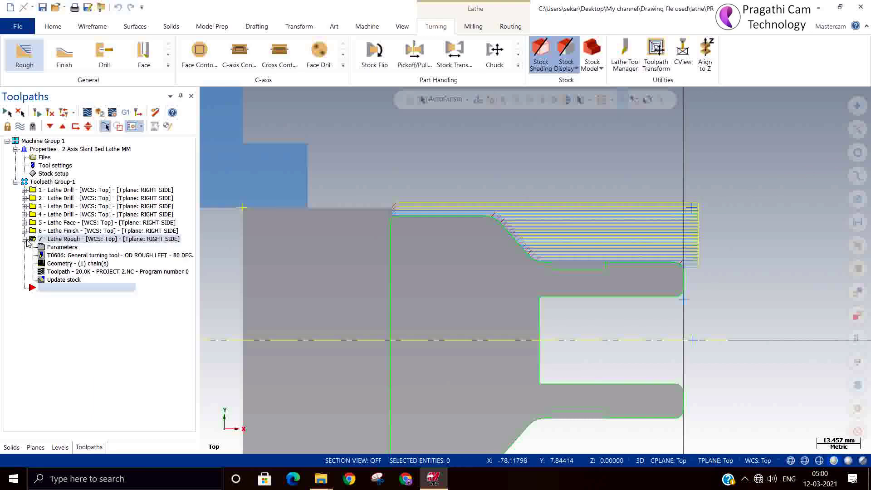
{"action": "left_click", "coordinate": [25, 239]}
{"action": "left_click", "coordinate": [71, 52]}
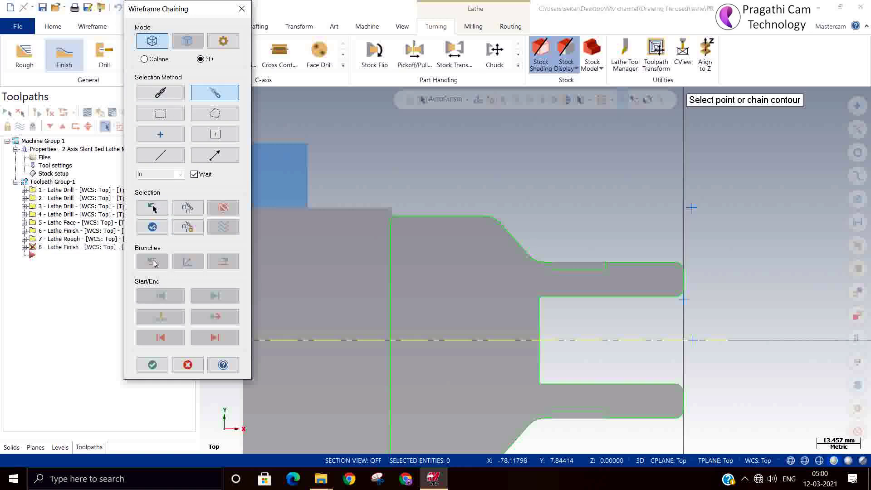
Step: Reuse the outer profile chain and select the T2222 OD FINISH LEFT 35 DEG tool
{"action": "left_click", "coordinate": [155, 209]}
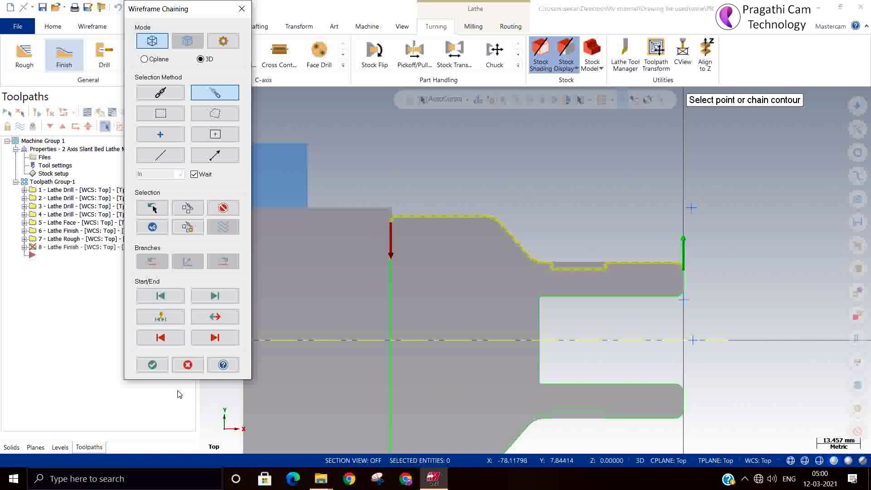
{"action": "left_click", "coordinate": [152, 366]}
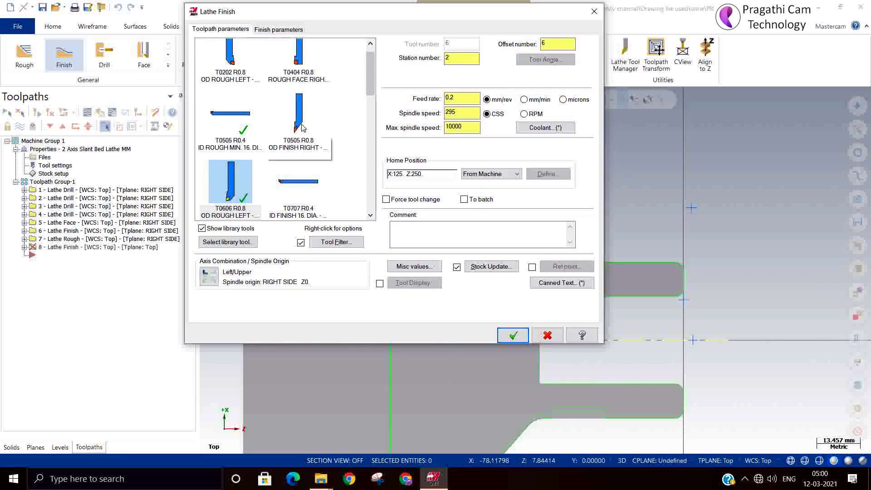
{"action": "left_click", "coordinate": [318, 130]}
{"action": "left_click_drag", "start_coordinate": [373, 91], "coordinate": [370, 137]}
{"action": "left_click", "coordinate": [299, 123]}
{"action": "double_click", "coordinate": [305, 131]}
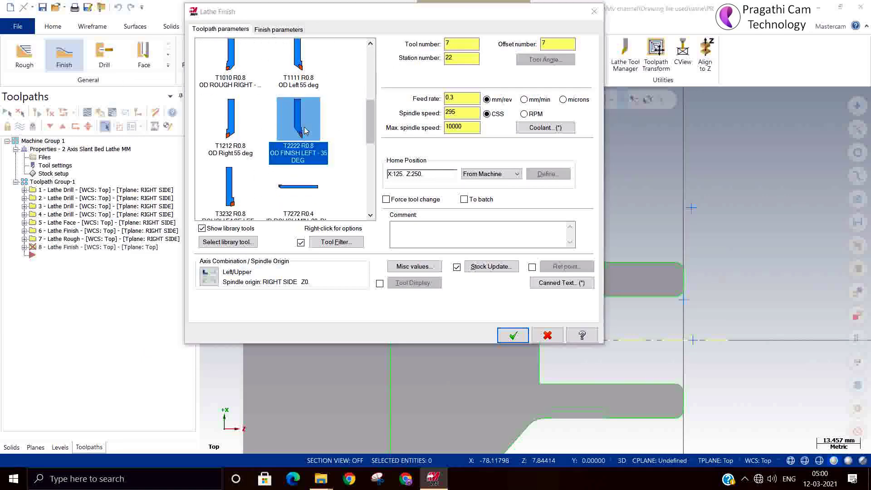
{"action": "left_click", "coordinate": [498, 96]}
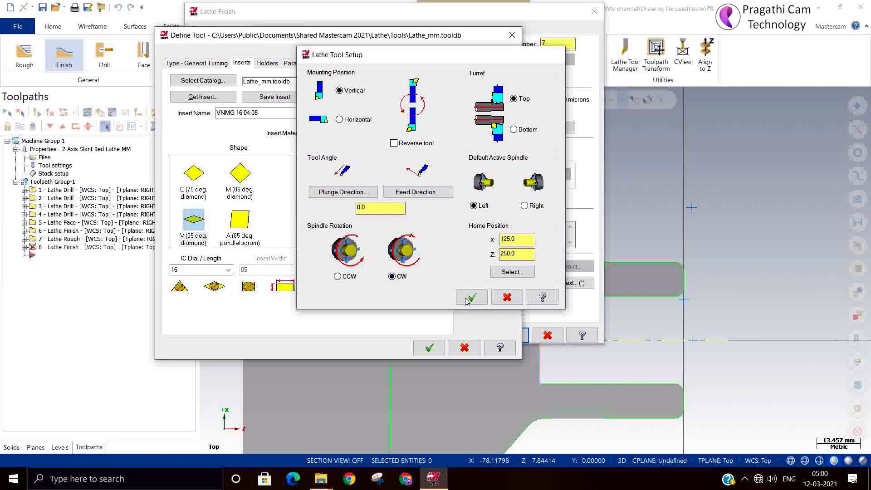
{"action": "left_click", "coordinate": [471, 298]}
{"action": "left_click", "coordinate": [430, 347]}
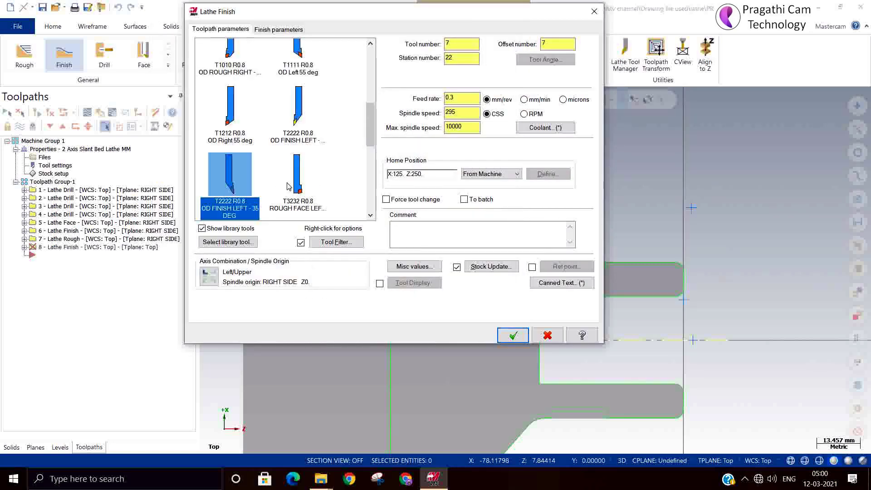
{"action": "left_click", "coordinate": [296, 119]}
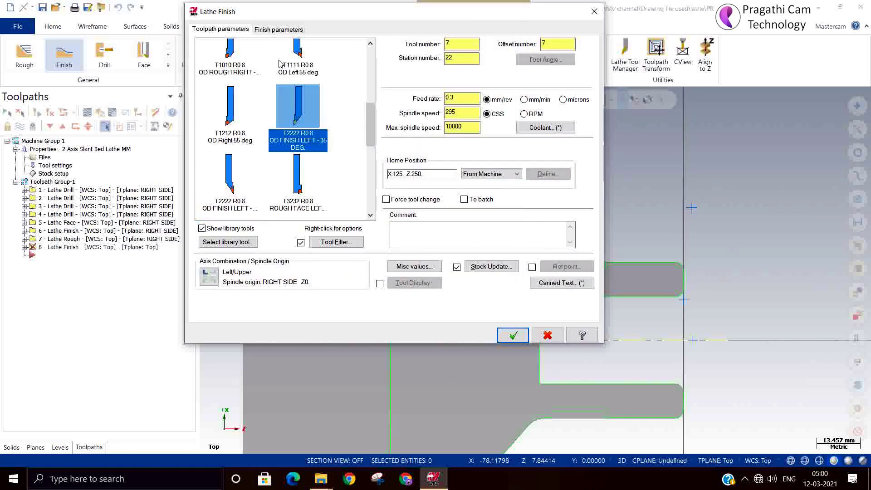
Step: Set the number of finish passes to 1 and accept the finish toolpath
{"action": "left_click", "coordinate": [278, 29]}
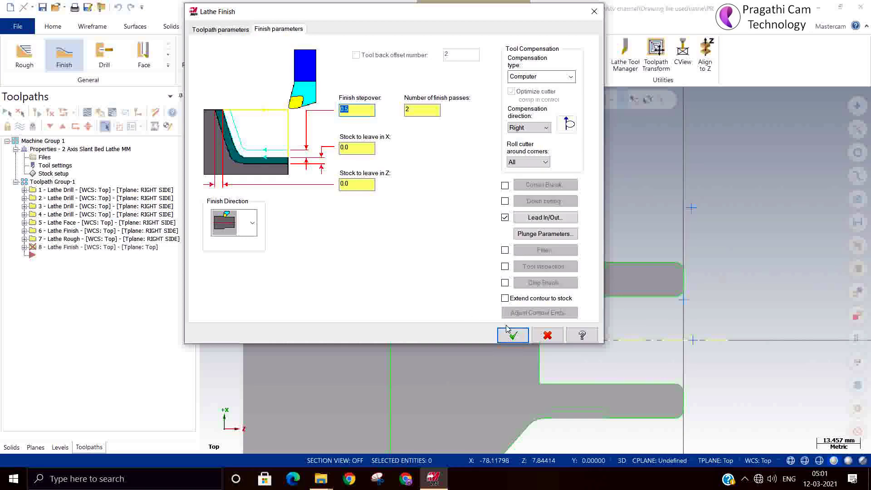
{"action": "key", "text": "Tab"}
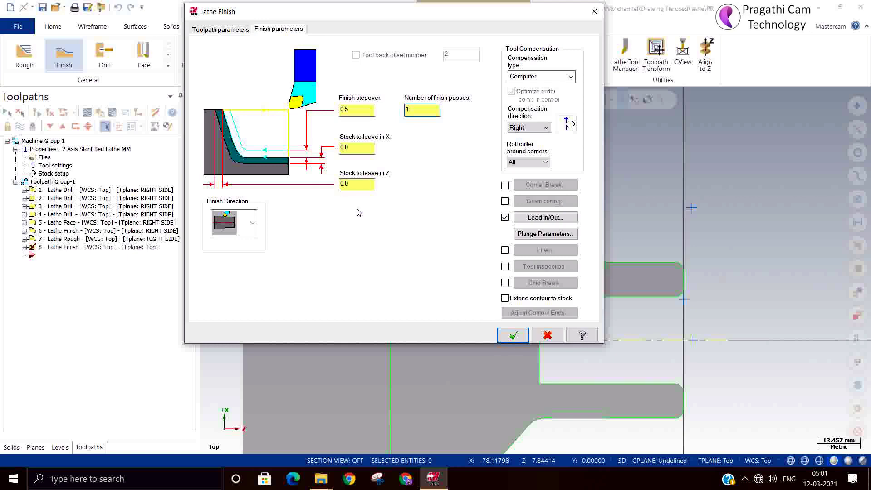
{"action": "type", "text": "1"}
{"action": "left_click", "coordinate": [513, 335]}
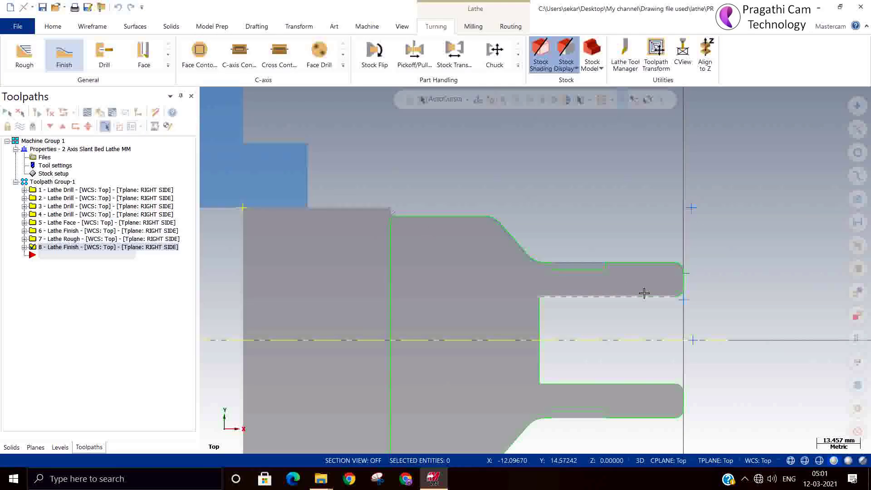
{"action": "scroll", "coordinate": [645, 293], "scroll_direction": "up", "scroll_amount": 1}
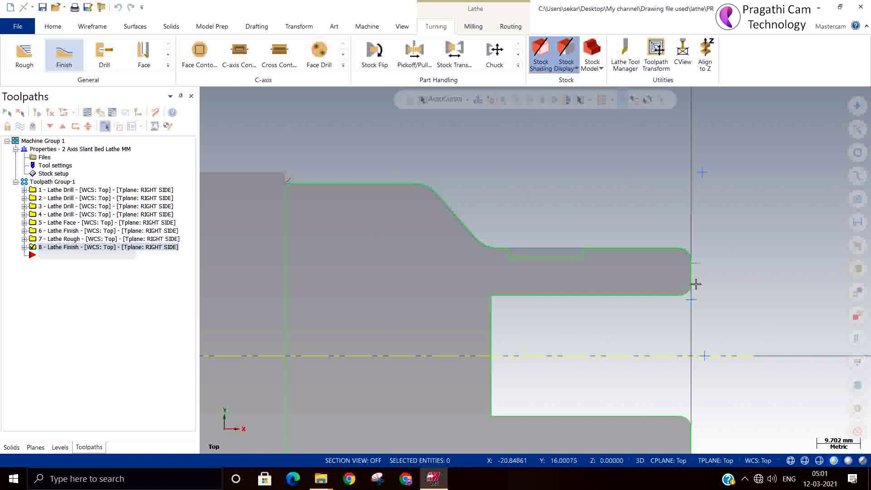
{"action": "scroll", "coordinate": [681, 282], "scroll_direction": "up", "scroll_amount": 1}
{"action": "scroll", "coordinate": [545, 254], "scroll_direction": "up", "scroll_amount": 1}
{"action": "scroll", "coordinate": [461, 241], "scroll_direction": "up", "scroll_amount": 1}
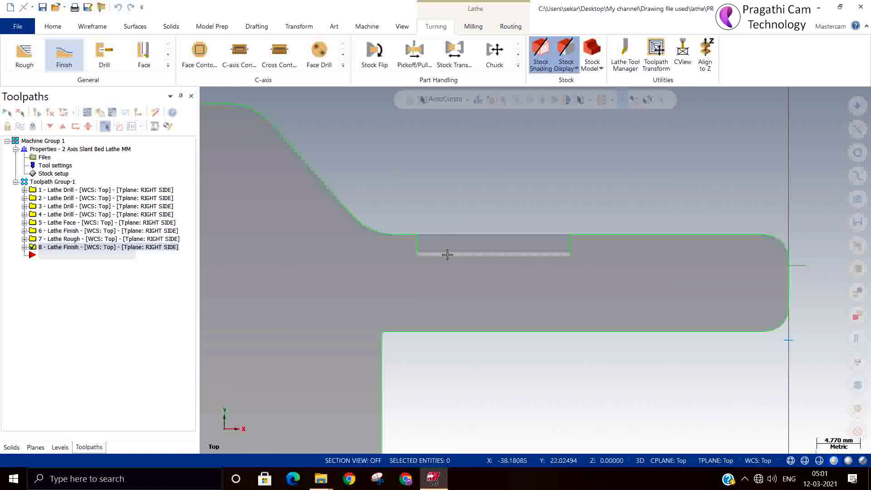
{"action": "scroll", "coordinate": [675, 241], "scroll_direction": "down", "scroll_amount": 3}
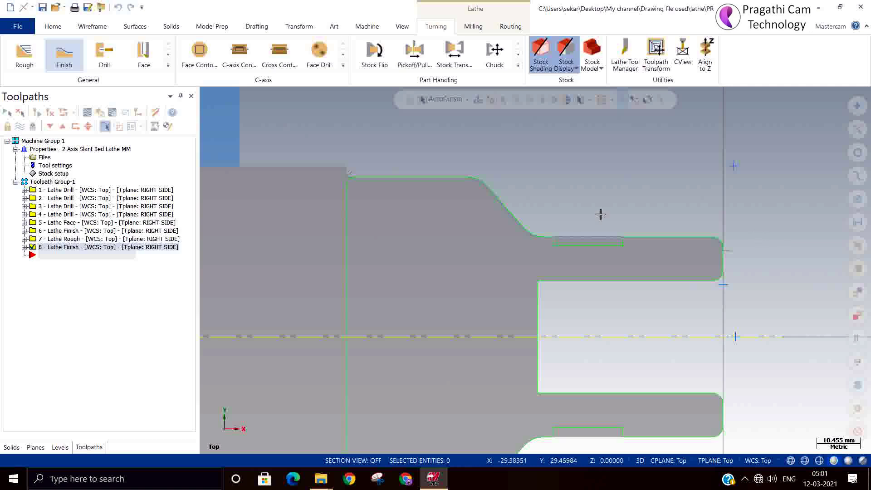
Step: Start a cutoff toolpath at the part's left-end boundary point and open the T0808 tool definition
{"action": "left_click", "coordinate": [168, 65]}
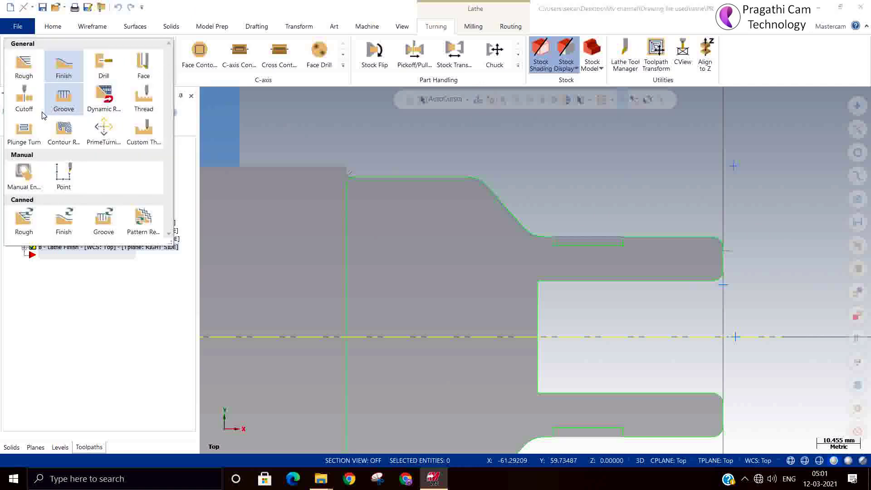
{"action": "left_click", "coordinate": [24, 97]}
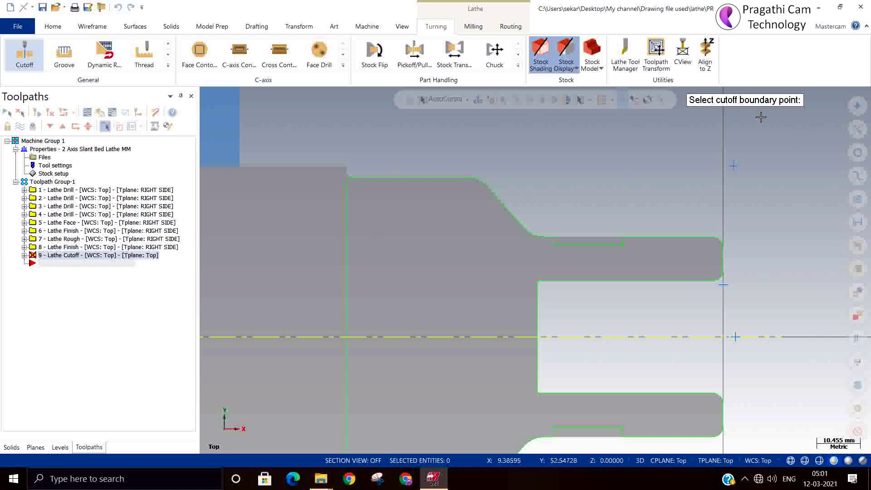
{"action": "scroll", "coordinate": [832, 238], "scroll_direction": "up", "scroll_amount": 1}
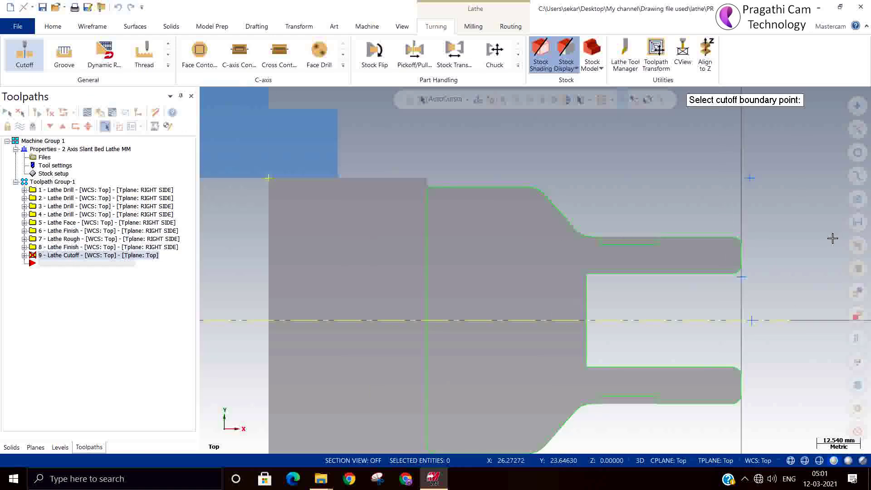
{"action": "scroll", "coordinate": [833, 238], "scroll_direction": "up", "scroll_amount": 1}
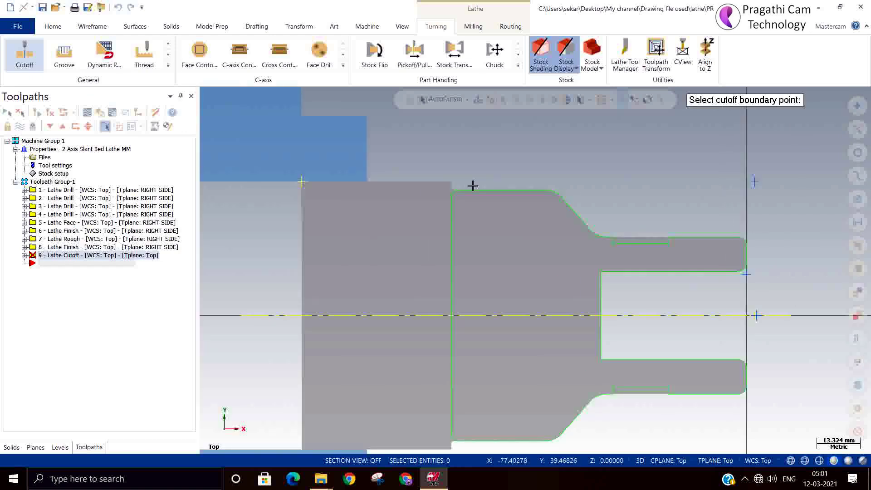
{"action": "left_click", "coordinate": [448, 170]}
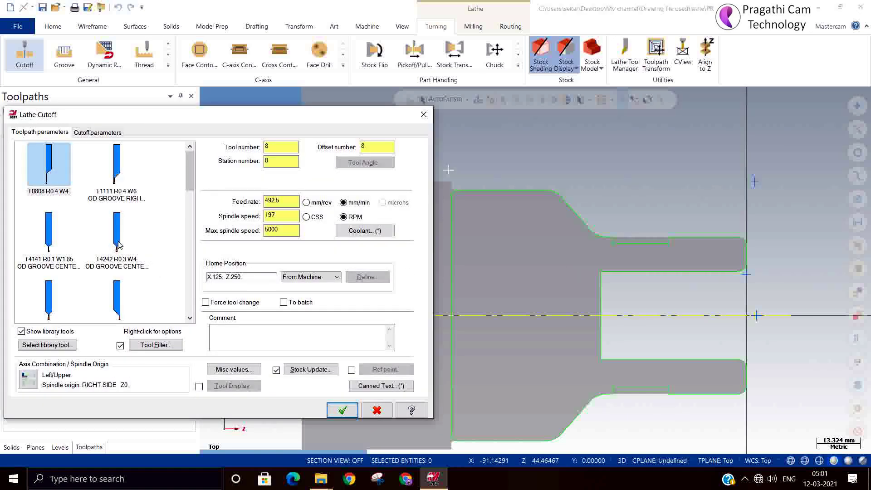
{"action": "left_click", "coordinate": [52, 183]}
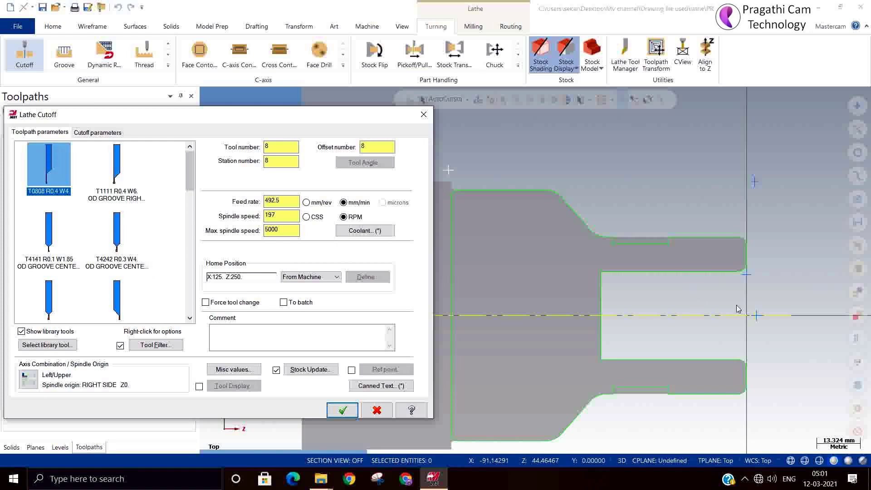
{"action": "double_click", "coordinate": [52, 175]}
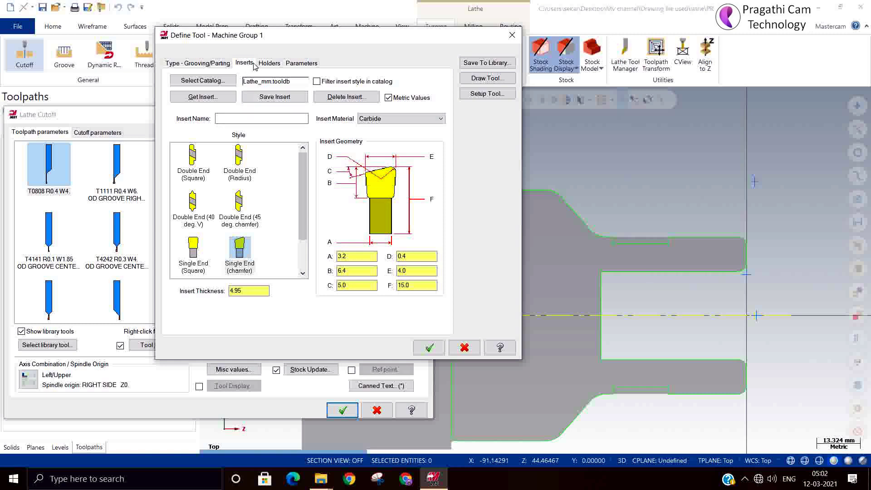
Step: Set holder dimension C to 50.0 and preview the edited cutoff tool outline
{"action": "left_click", "coordinate": [268, 63]}
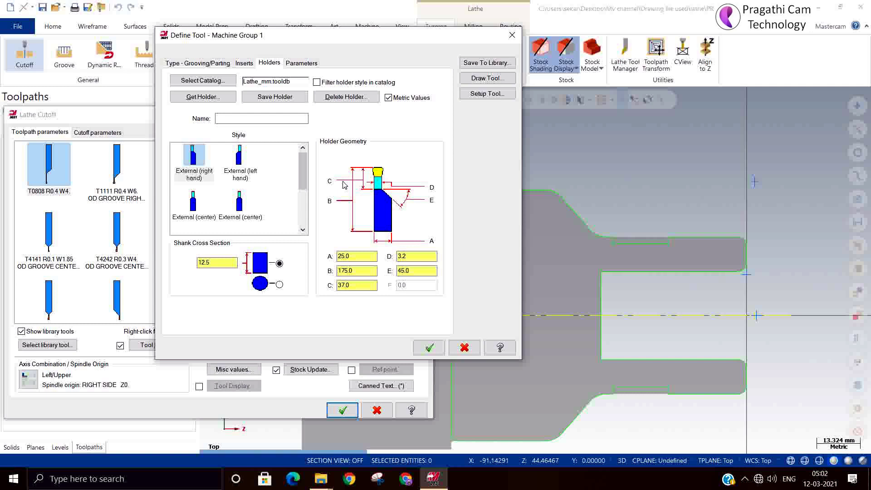
{"action": "left_click", "coordinate": [359, 285]}
{"action": "type", "text": "50"}
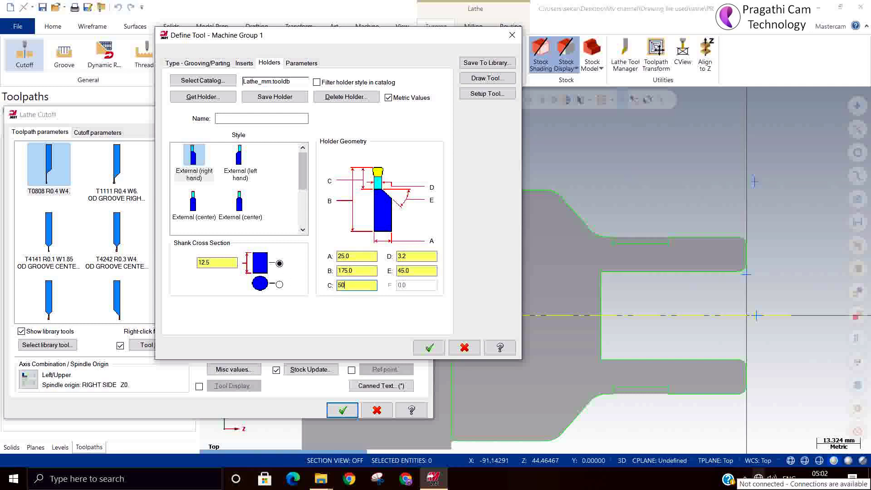
{"action": "key", "text": "Tab"}
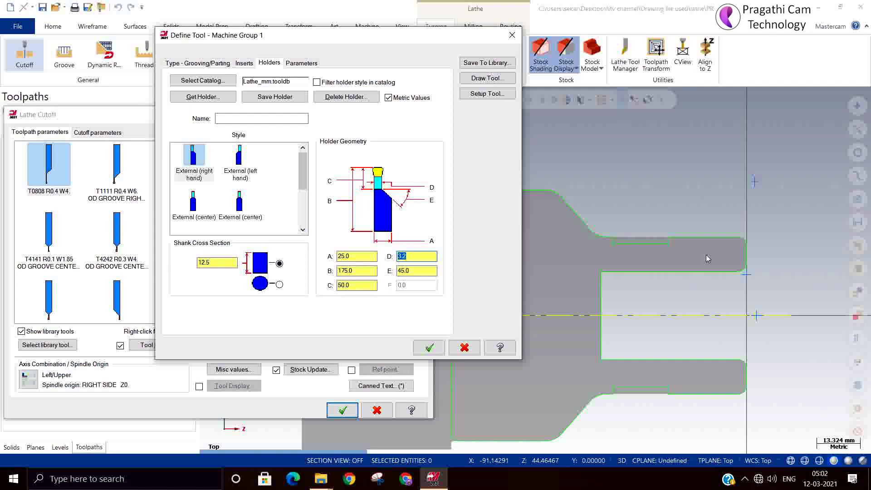
{"action": "left_click", "coordinate": [485, 79]}
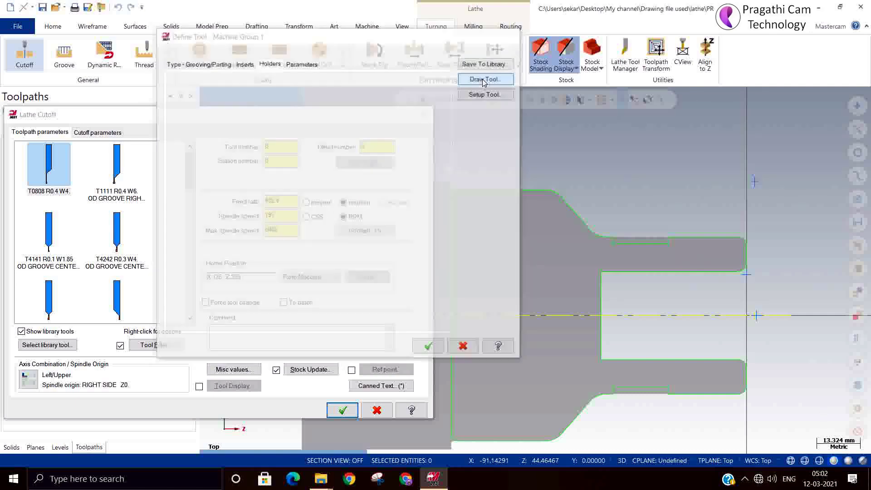
{"action": "scroll", "coordinate": [497, 214], "scroll_direction": "down", "scroll_amount": 1}
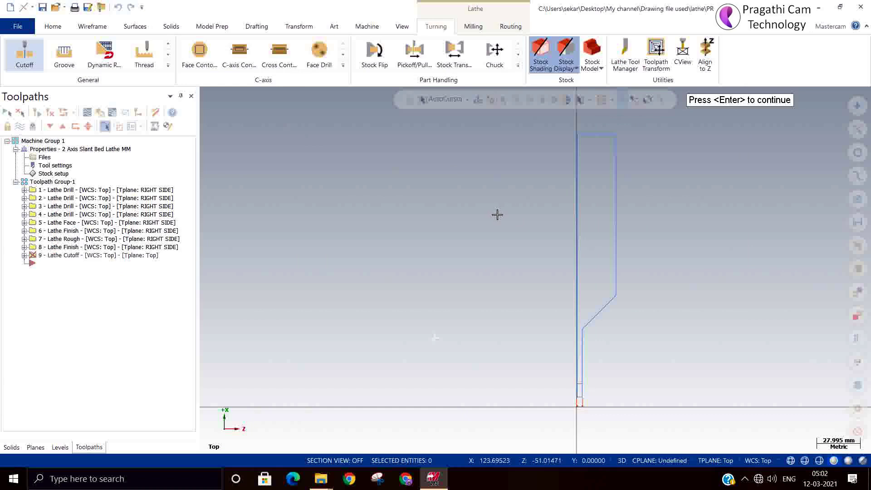
{"action": "key", "text": "Return"}
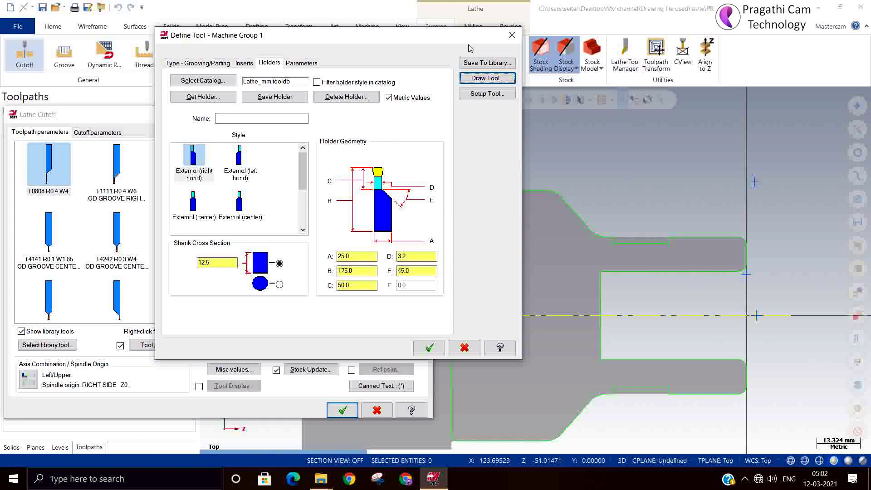
Step: Enter a tool name on the Parameters tab after the missing-name warning and save the T0808 definition
{"action": "left_click_drag", "start_coordinate": [470, 39], "coordinate": [609, 38]}
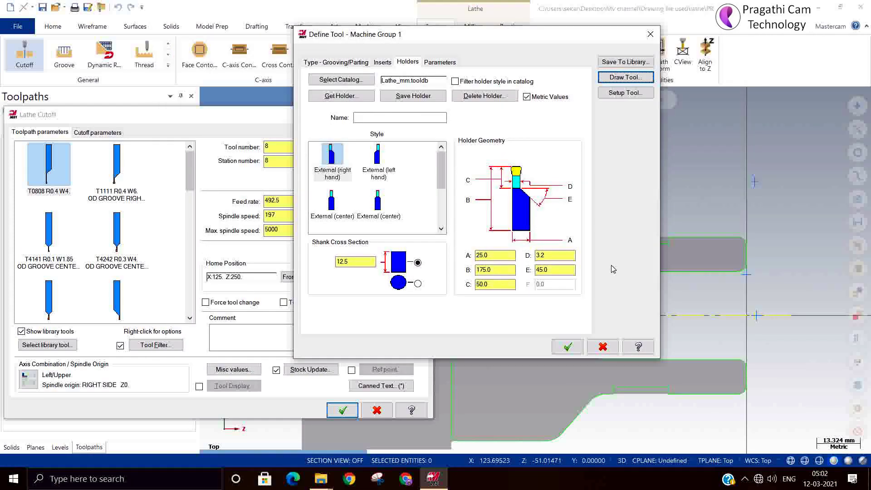
{"action": "left_click", "coordinate": [568, 347]}
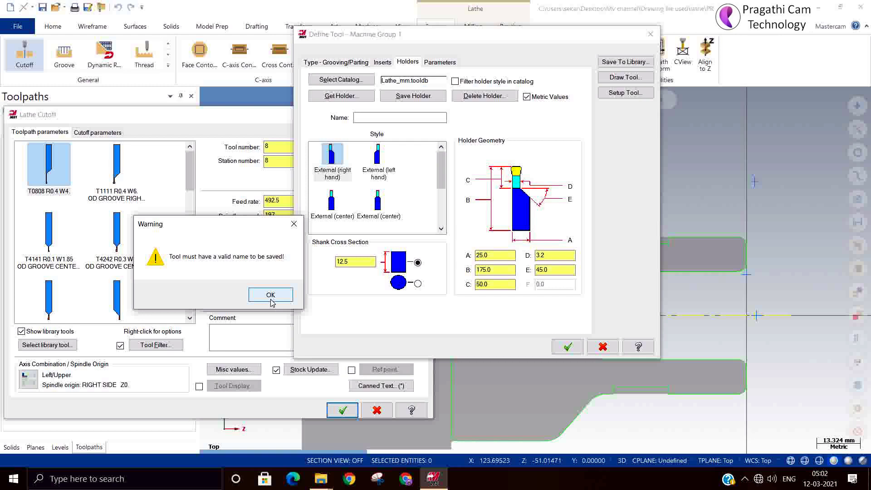
{"action": "left_click", "coordinate": [271, 295]}
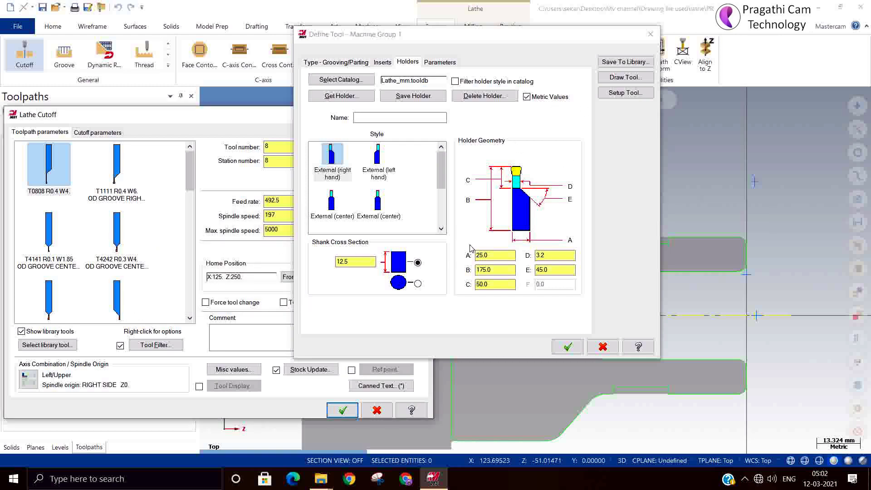
{"action": "left_click", "coordinate": [439, 62]}
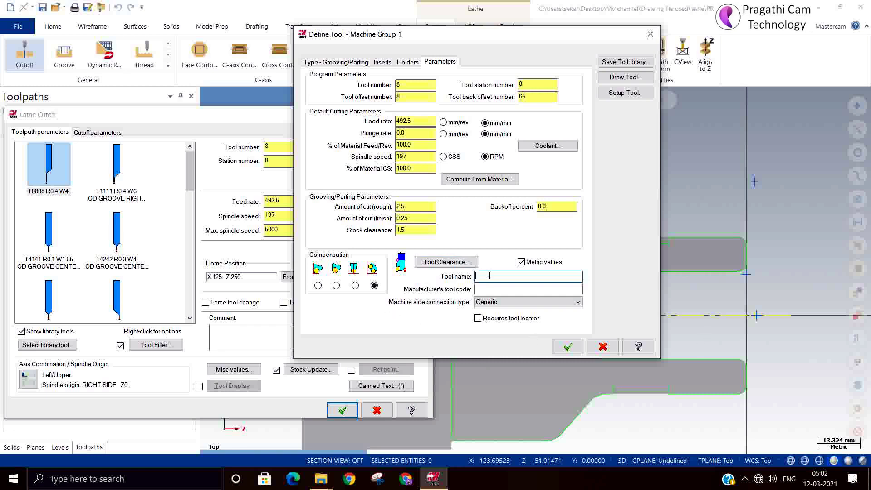
{"action": "type", "text": "shank length"}
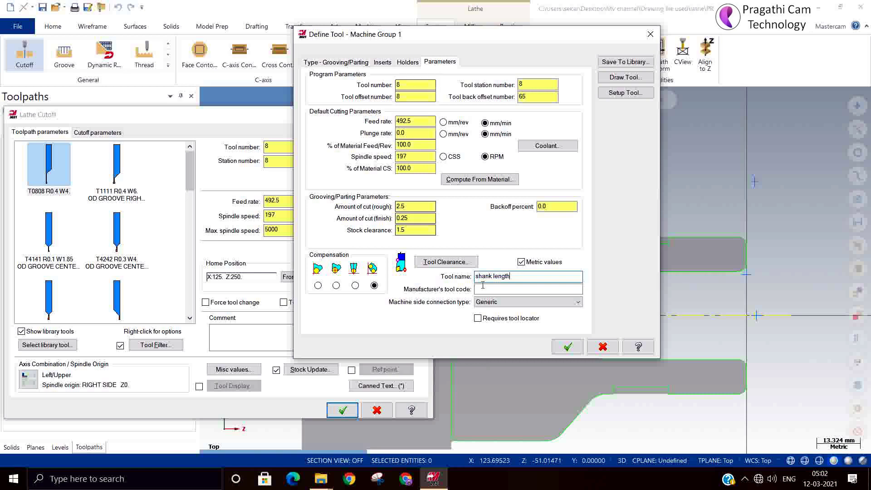
{"action": "left_click", "coordinate": [404, 62]}
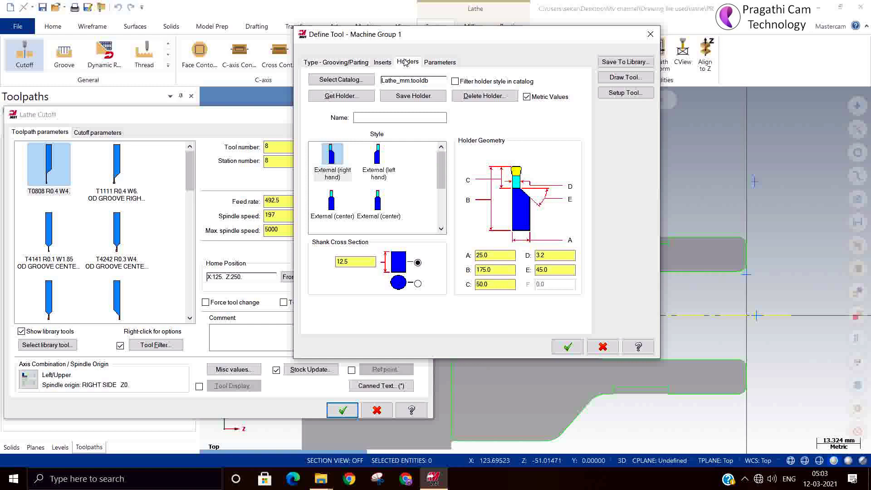
{"action": "key", "text": "Tab"}
{"action": "key", "text": "Tab"}
{"action": "key", "text": "Tab"}
{"action": "key", "text": "Tab"}
{"action": "key", "text": "Tab"}
{"action": "left_click", "coordinate": [568, 347]}
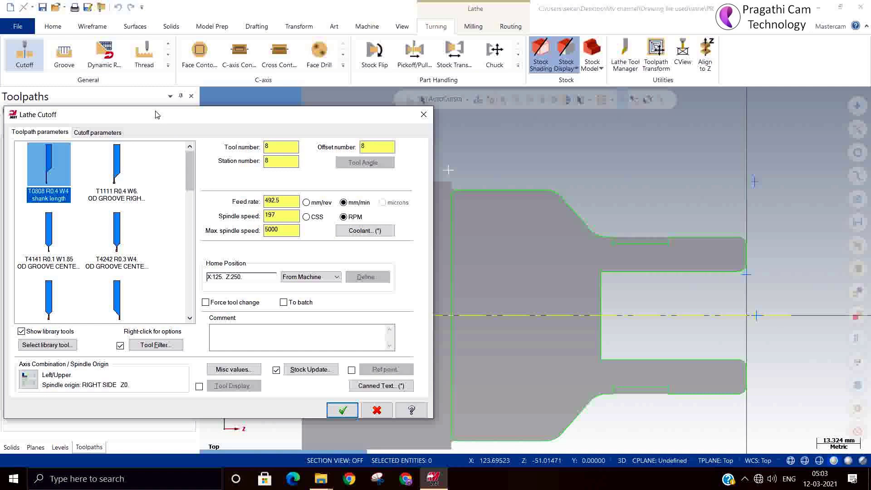
Step: Keep the T0808 tool and review the cutoff retract and back-face stock values
{"action": "left_click", "coordinate": [211, 99]}
{"action": "left_click_drag", "start_coordinate": [206, 116], "coordinate": [317, 33]}
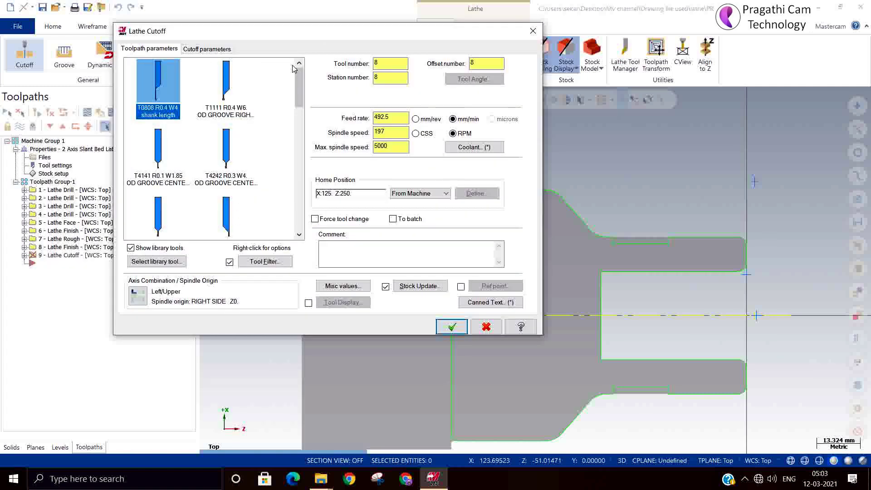
{"action": "left_click", "coordinate": [230, 97]}
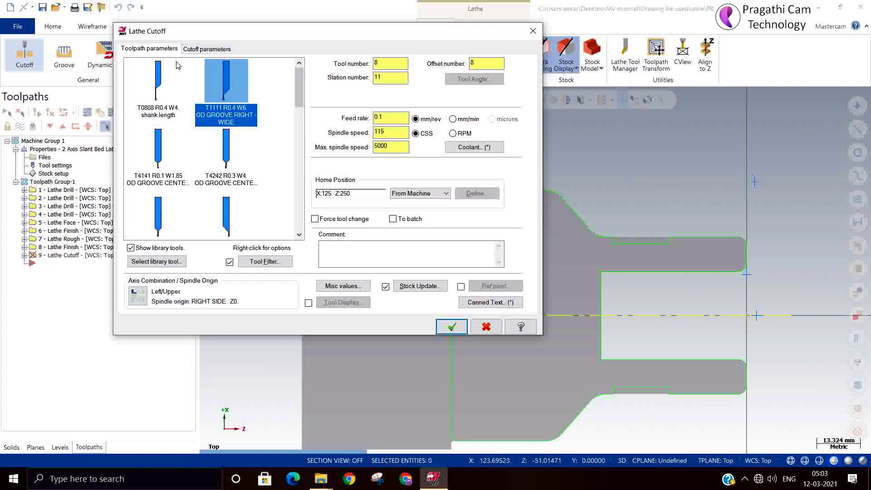
{"action": "left_click", "coordinate": [166, 75]}
{"action": "left_click", "coordinate": [197, 49]}
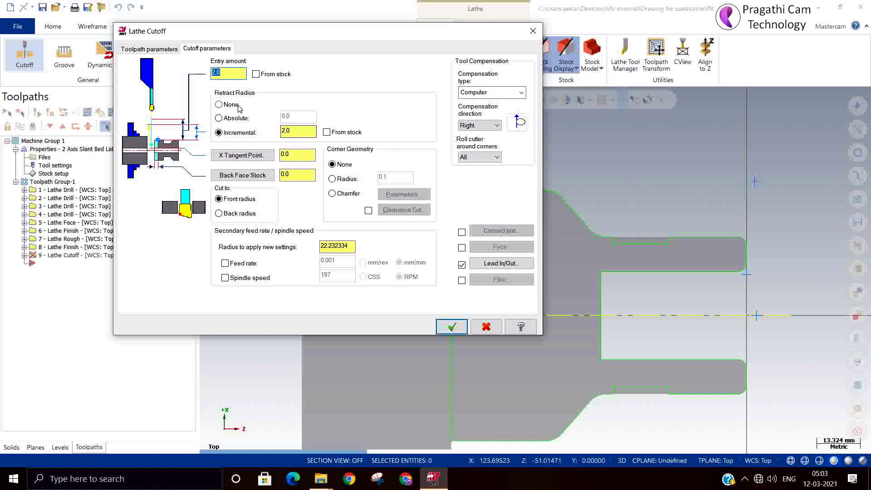
{"action": "left_click", "coordinate": [292, 128]}
{"action": "left_click", "coordinate": [307, 177]}
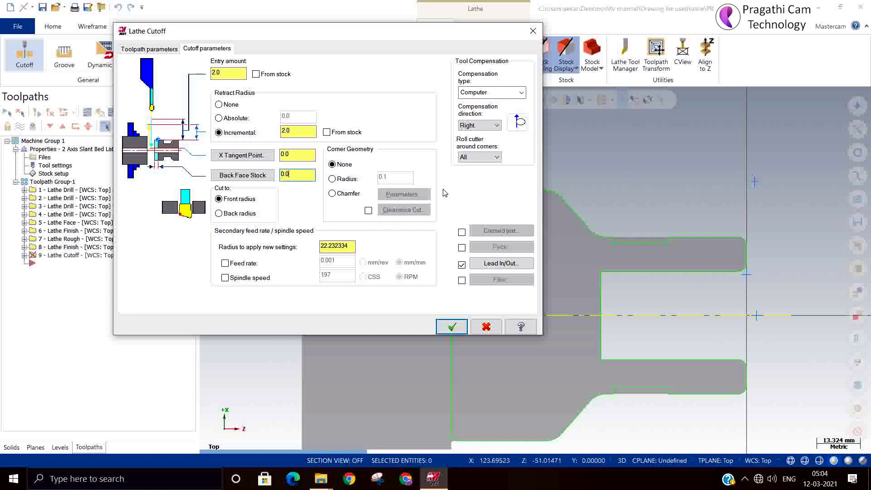
Step: Set the corner geometry to a 1.0 radius cutting to the front radius
{"action": "left_click", "coordinate": [333, 180]}
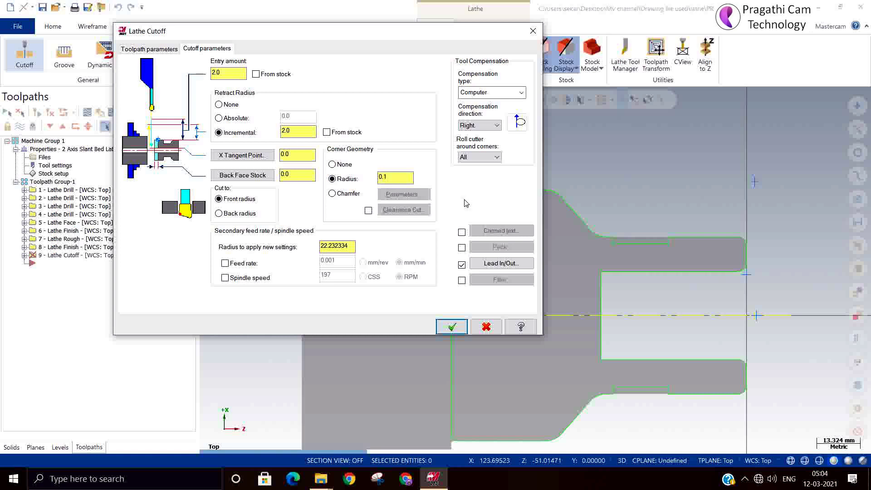
{"action": "double_click", "coordinate": [406, 177]}
{"action": "type", "text": "1"}
{"action": "left_click", "coordinate": [219, 214]}
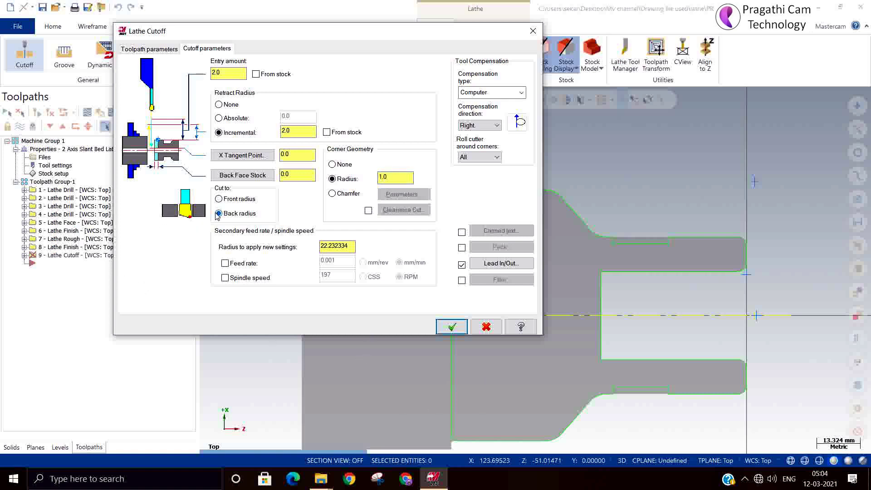
{"action": "left_click", "coordinate": [218, 199]}
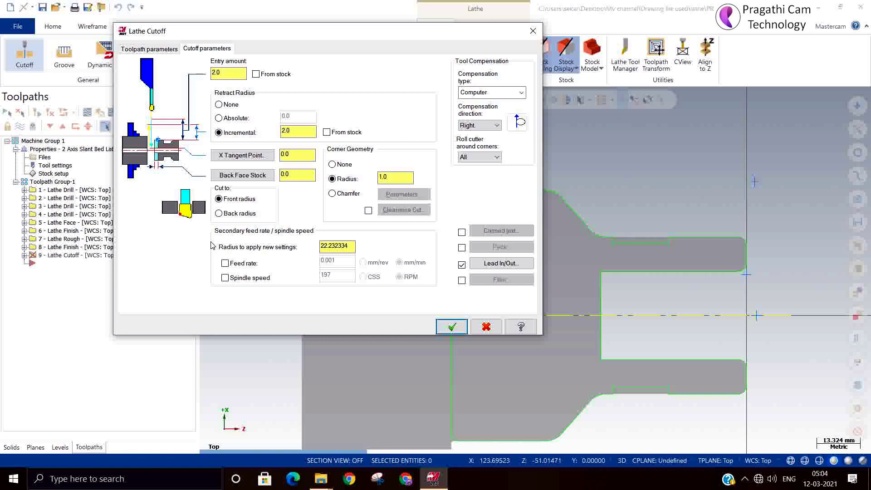
Step: Try a chamfer and clearance cut, then restore the 1.0 radius with clearance cut off
{"action": "left_click", "coordinate": [345, 195]}
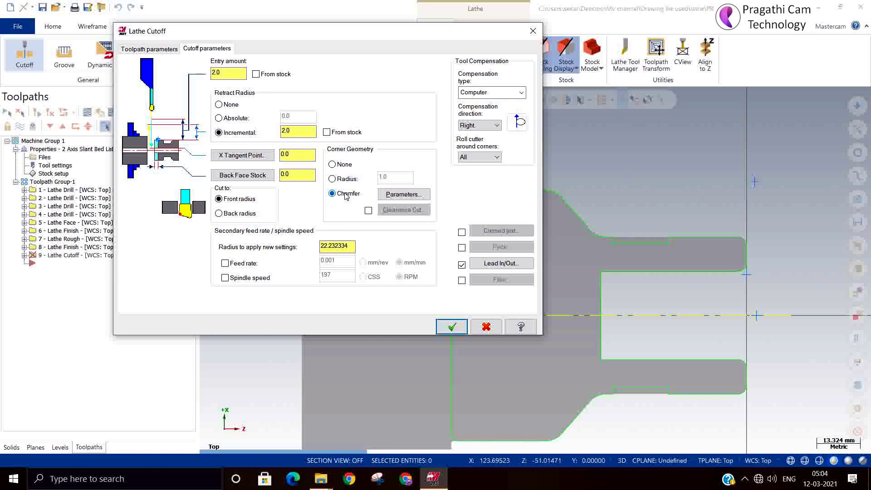
{"action": "left_click", "coordinate": [368, 211]}
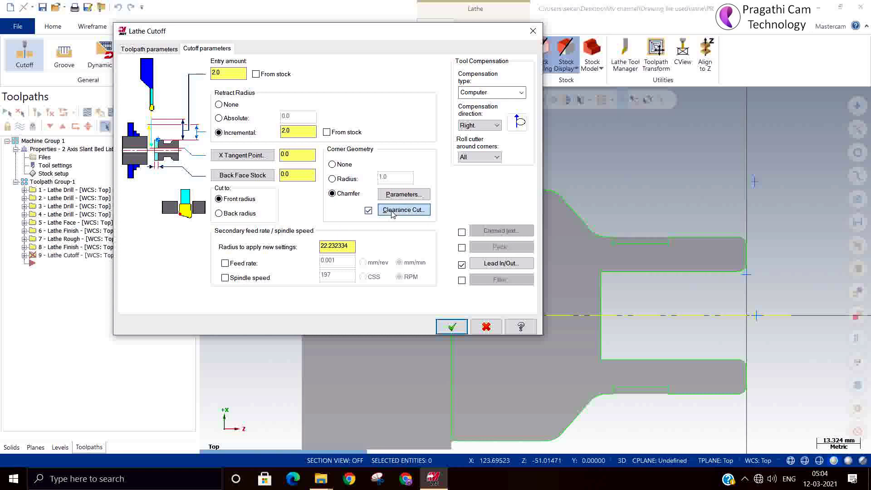
{"action": "left_click", "coordinate": [393, 210]}
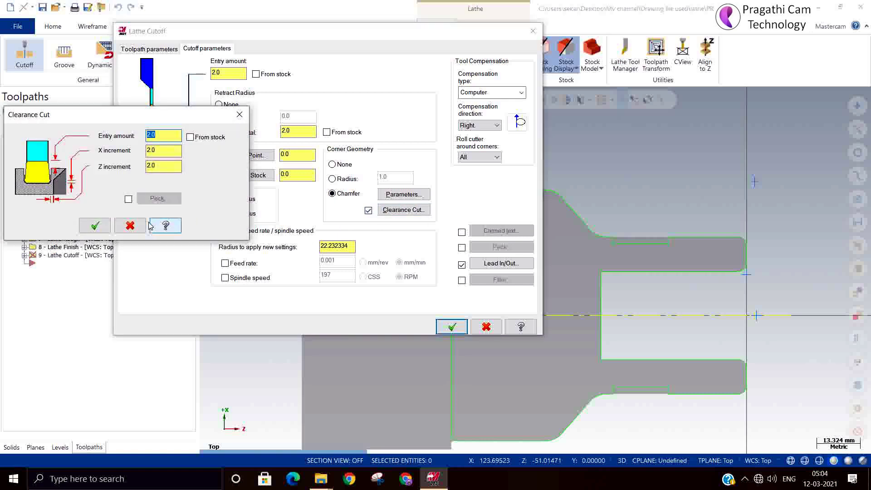
{"action": "left_click", "coordinate": [95, 225]}
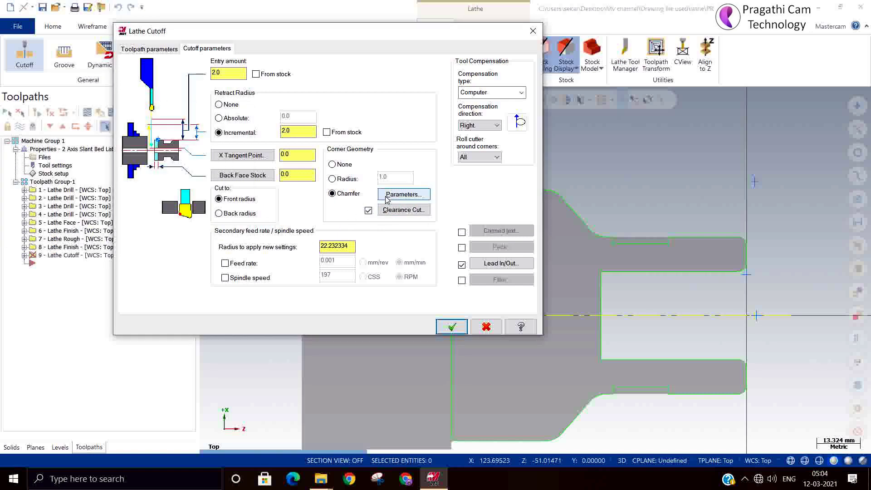
{"action": "left_click", "coordinate": [340, 180]}
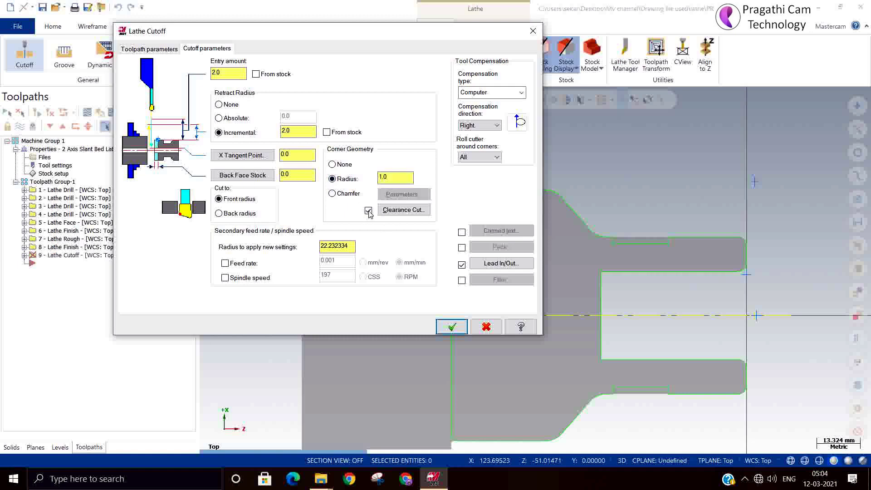
{"action": "left_click", "coordinate": [368, 211]}
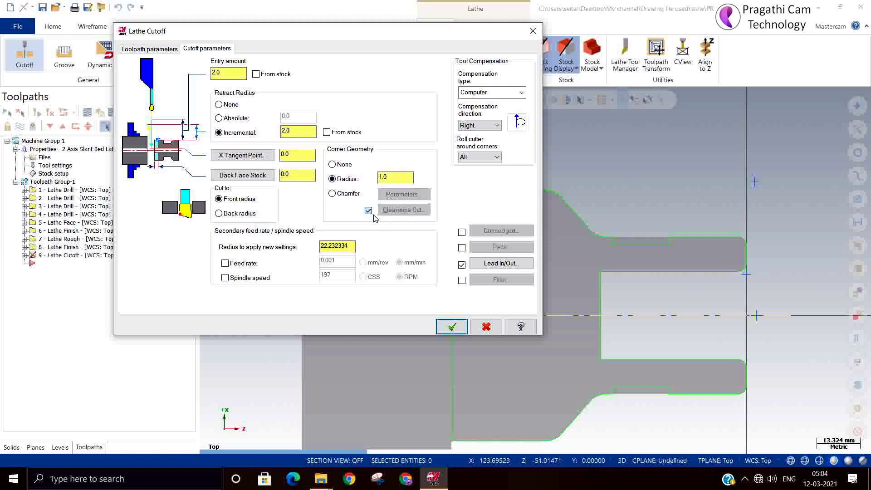
Step: Generate the cutoff toolpath and play its backplot, zooming in to watch the plunge
{"action": "left_click", "coordinate": [449, 327]}
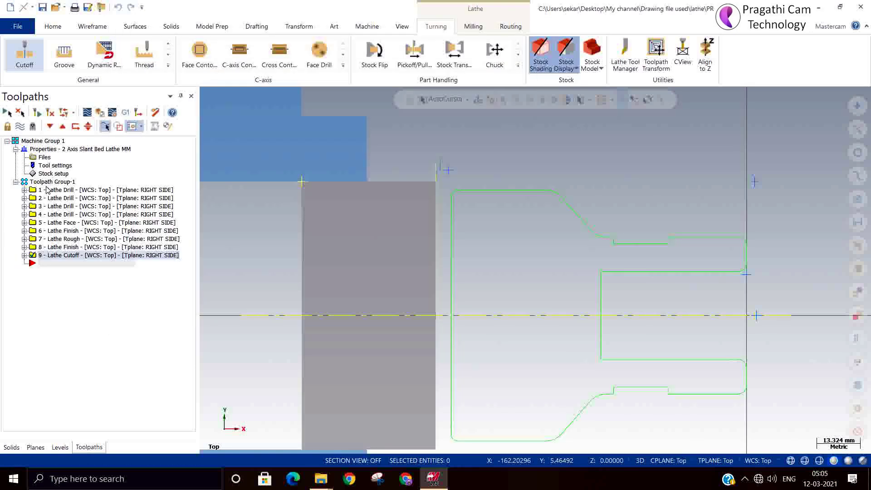
{"action": "left_click", "coordinate": [88, 113]}
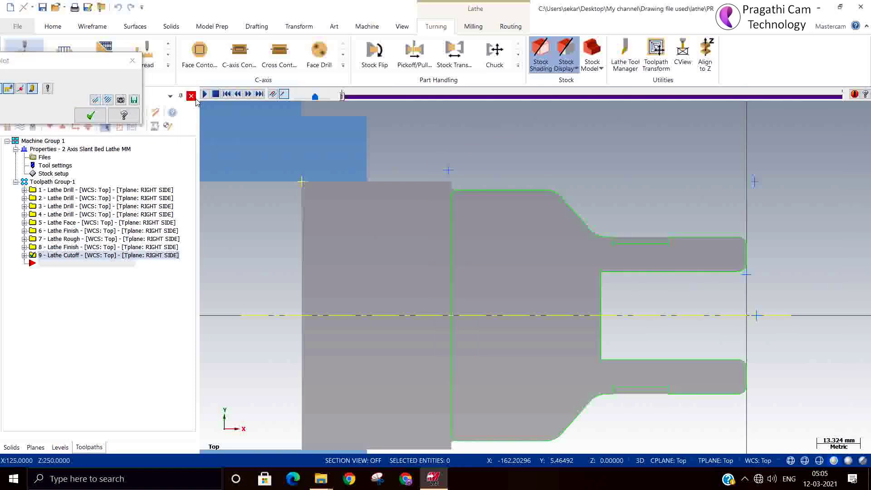
{"action": "left_click", "coordinate": [204, 94]}
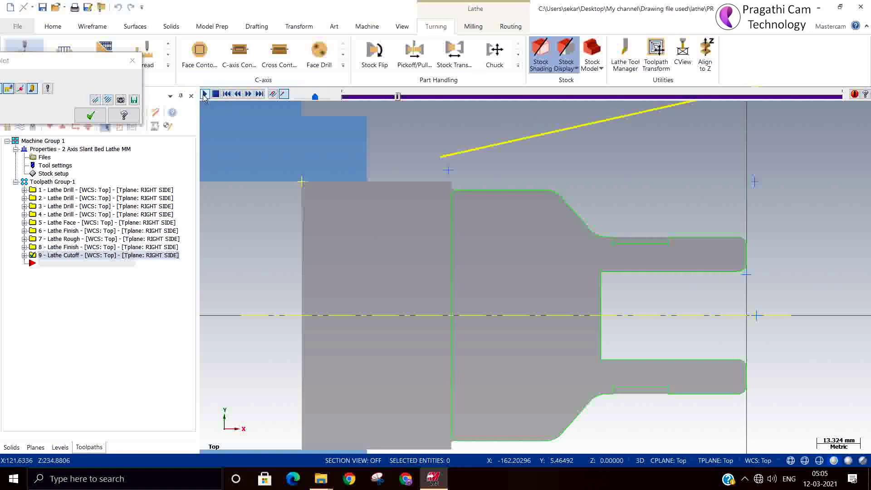
{"action": "scroll", "coordinate": [410, 350], "scroll_direction": "down", "scroll_amount": 5}
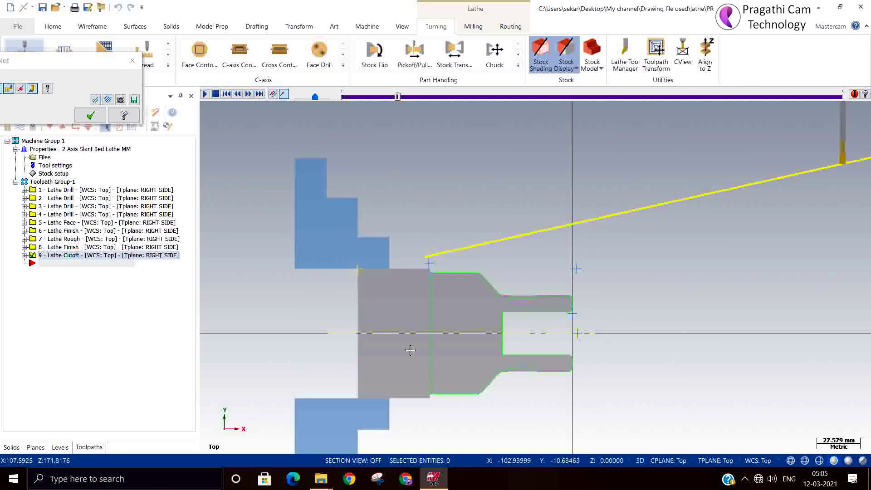
{"action": "scroll", "coordinate": [411, 350], "scroll_direction": "down", "scroll_amount": 1}
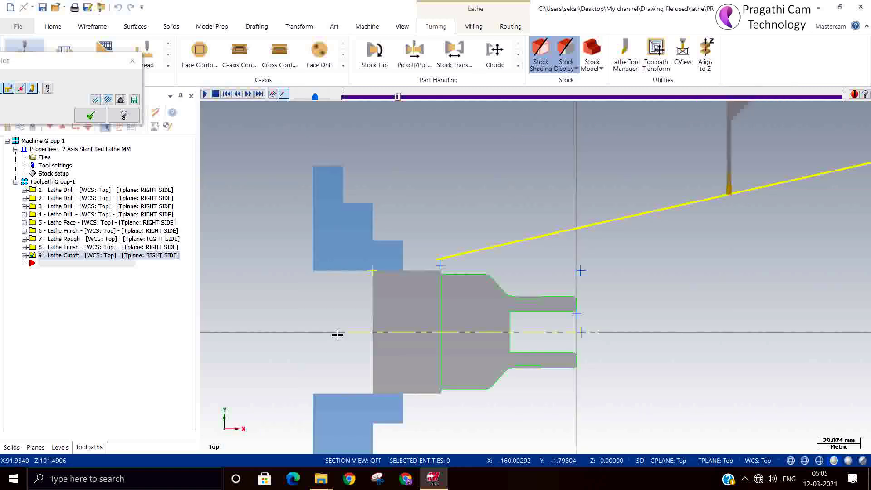
{"action": "scroll", "coordinate": [354, 303], "scroll_direction": "up", "scroll_amount": 2}
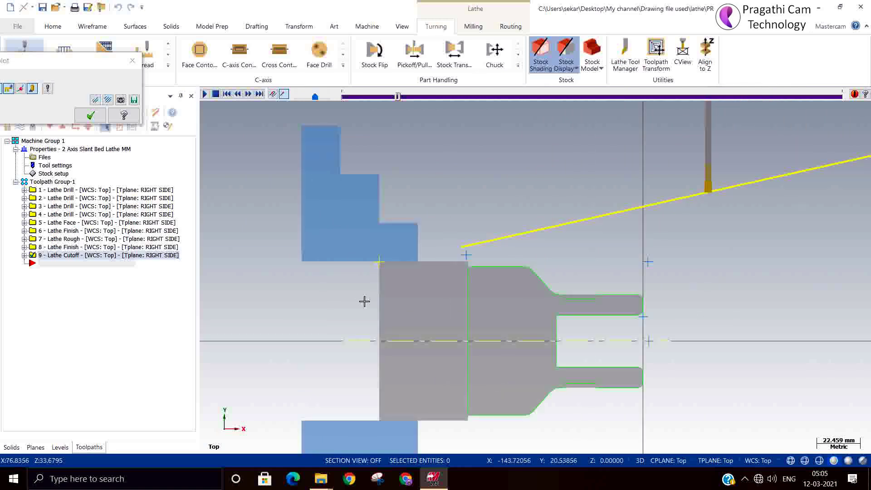
{"action": "scroll", "coordinate": [370, 308], "scroll_direction": "up", "scroll_amount": 3}
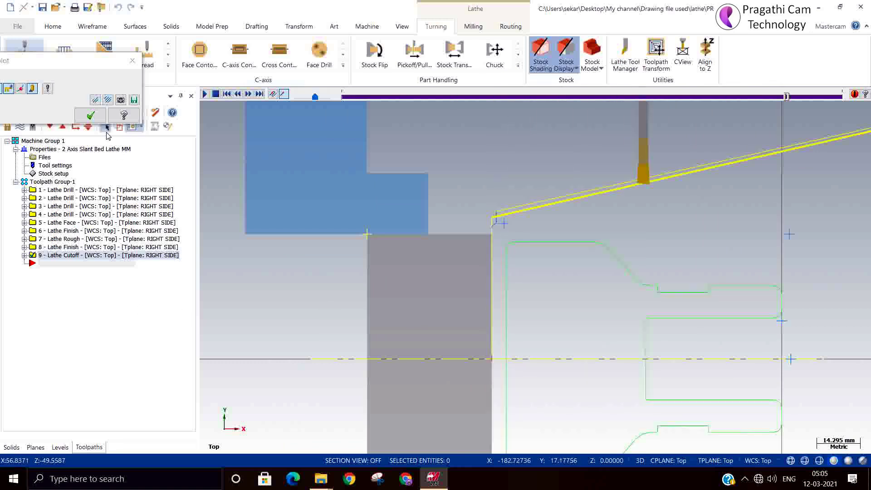
Step: Reopen operation 9's parameters and enable pecking with 2.0 incremental retract moves
{"action": "left_click", "coordinate": [90, 115]}
{"action": "left_click", "coordinate": [25, 256]}
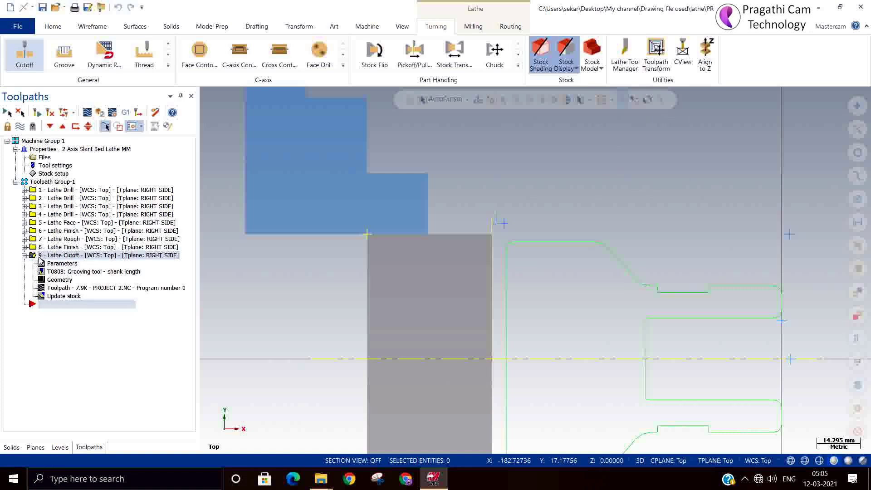
{"action": "left_click", "coordinate": [43, 265]}
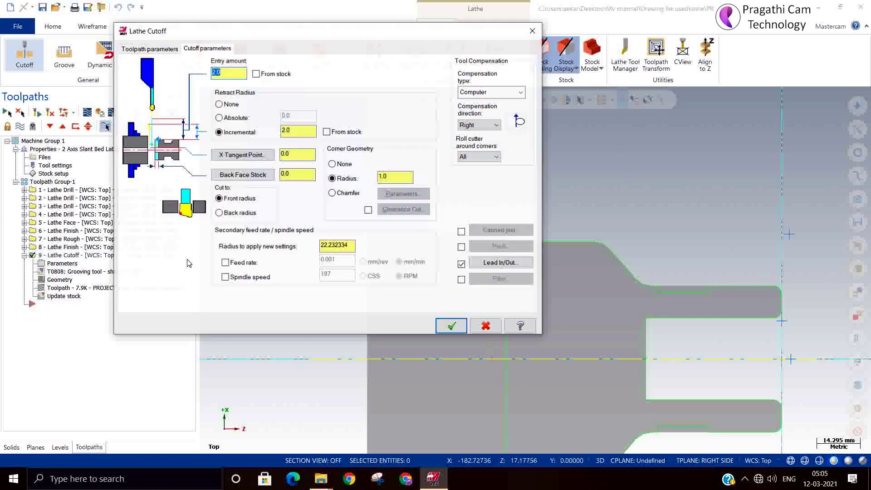
{"action": "left_click", "coordinate": [462, 247]}
{"action": "left_click", "coordinate": [499, 246]}
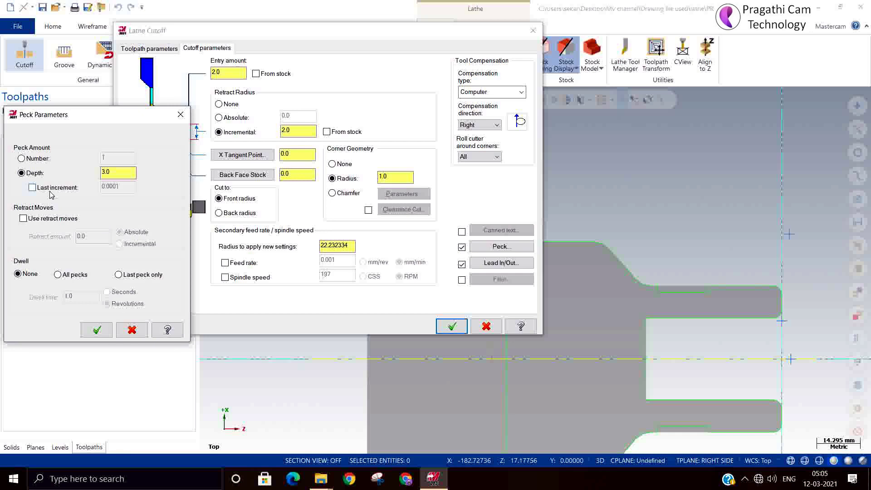
{"action": "left_click", "coordinate": [47, 220]}
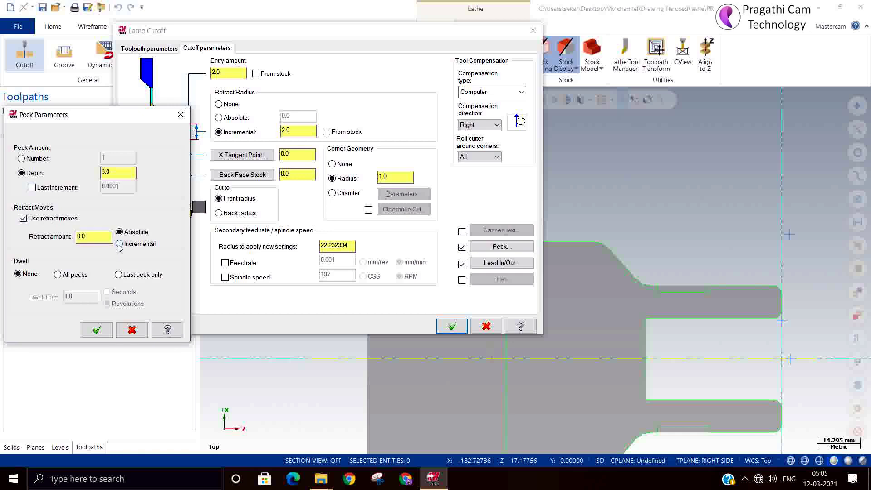
{"action": "left_click", "coordinate": [119, 244]}
{"action": "type", "text": "2"}
{"action": "left_click", "coordinate": [116, 171]}
{"action": "left_click", "coordinate": [97, 330]}
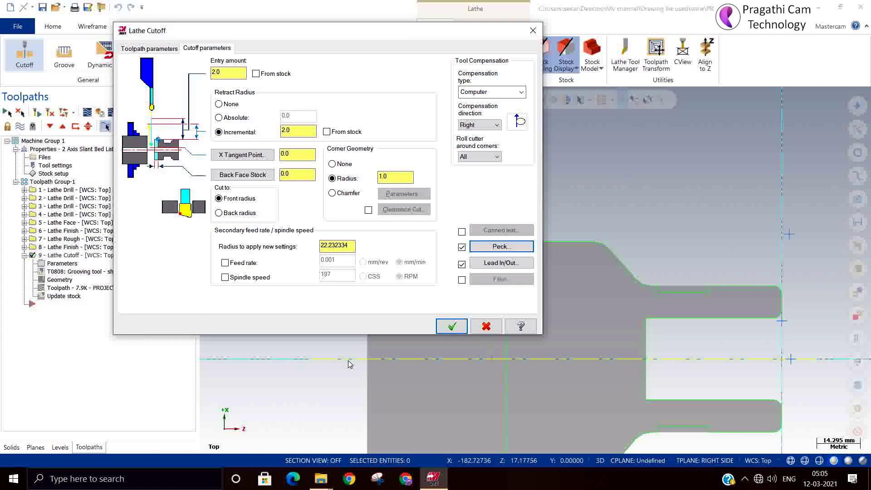
{"action": "left_click", "coordinate": [451, 327]}
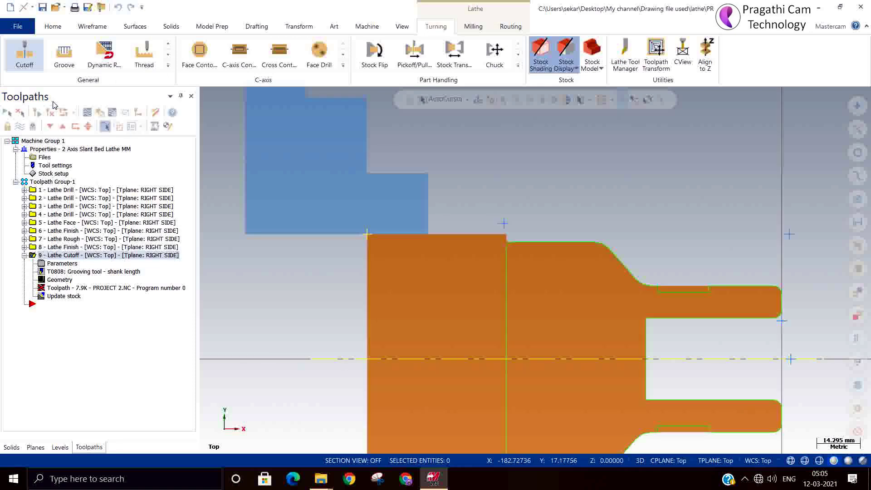
Step: Regenerate the pecking cutoff, play its backplot, then reopen operation 9's parameters
{"action": "left_click", "coordinate": [48, 113]}
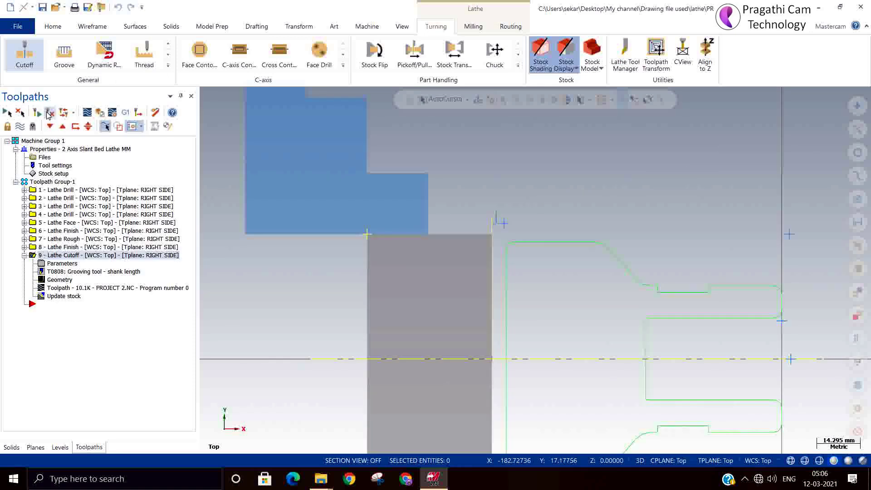
{"action": "left_click", "coordinate": [88, 113]}
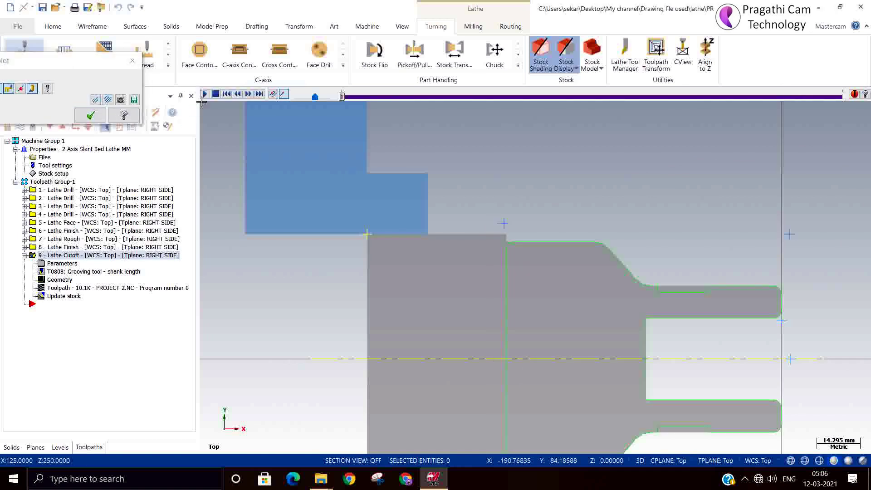
{"action": "left_click", "coordinate": [205, 96]}
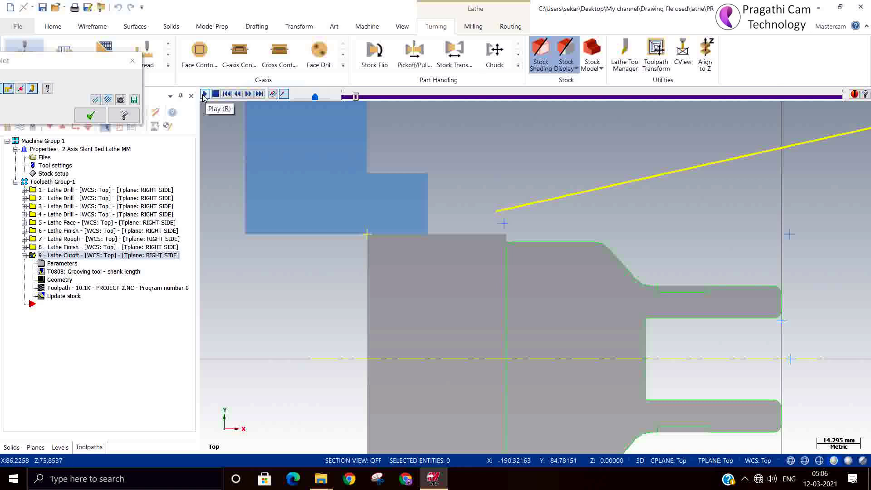
{"action": "scroll", "coordinate": [299, 289], "scroll_direction": "down", "scroll_amount": 2}
{"action": "scroll", "coordinate": [303, 282], "scroll_direction": "up", "scroll_amount": 2}
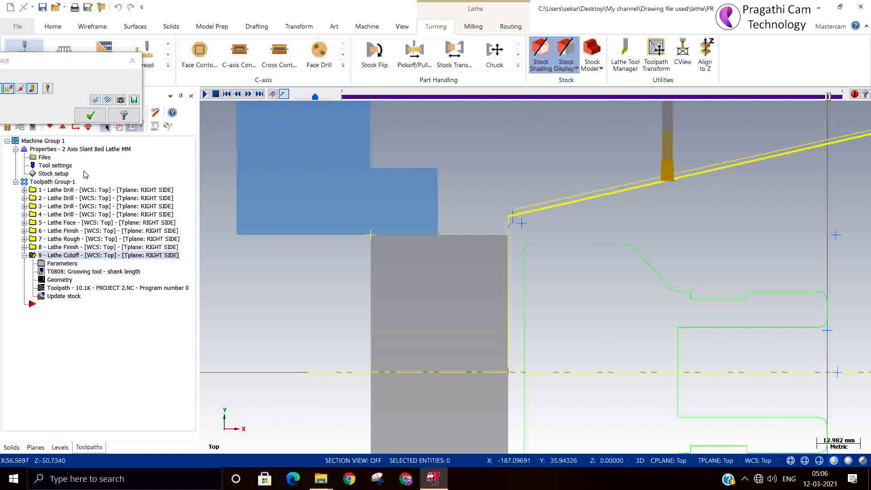
{"action": "left_click", "coordinate": [91, 116]}
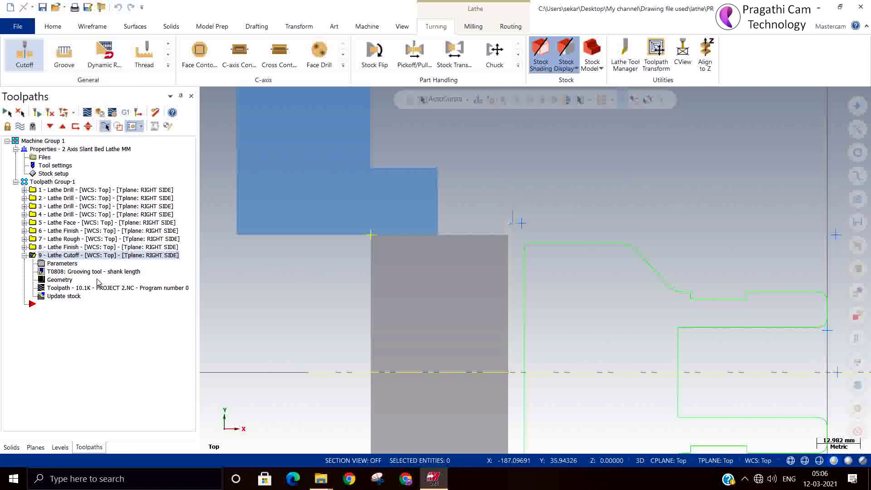
{"action": "left_click", "coordinate": [55, 263]}
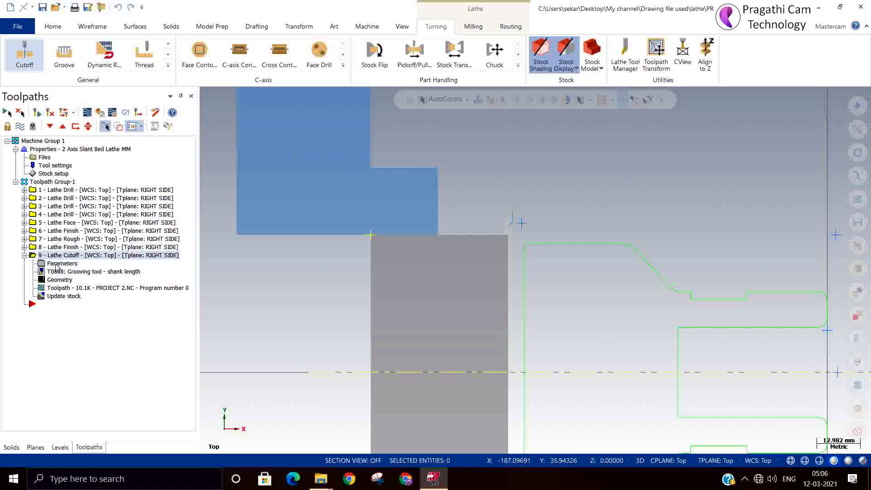
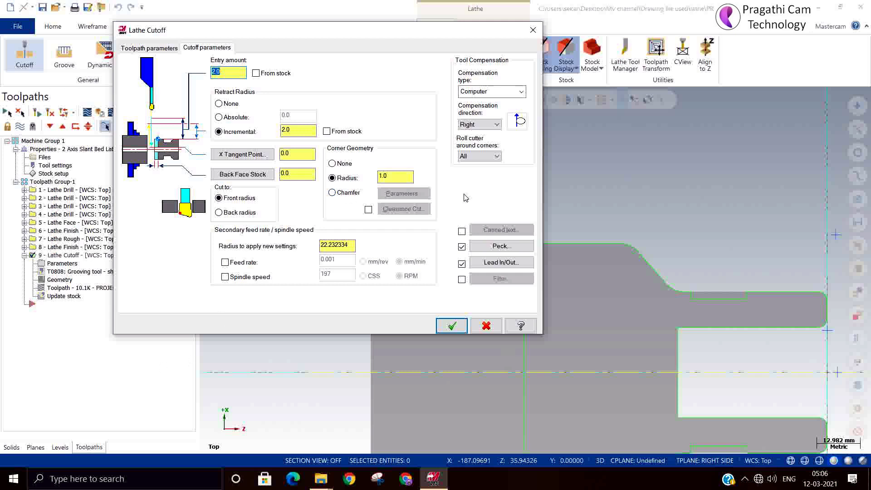
Step: Confirm the 2 corner radius and apply the changes to Lathe Cutoff operation 9
{"action": "left_click", "coordinate": [405, 180]}
{"action": "left_click", "coordinate": [455, 330]}
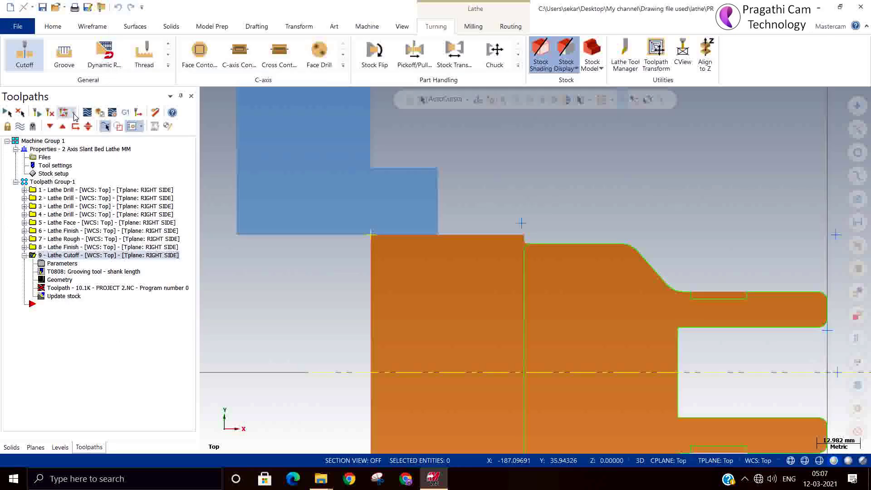
Step: Regenerate the cutoff, backplot it with stock shown, and reopen operation 9's parameters
{"action": "left_click", "coordinate": [50, 113]}
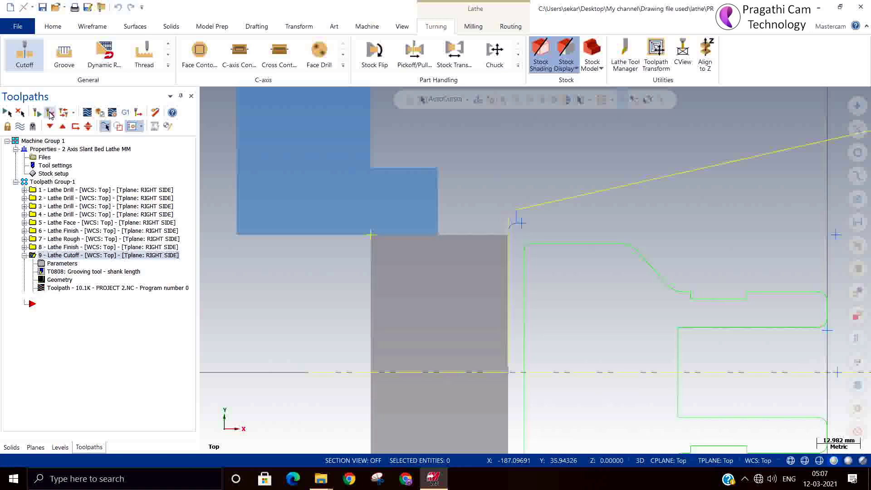
{"action": "left_click", "coordinate": [87, 112]}
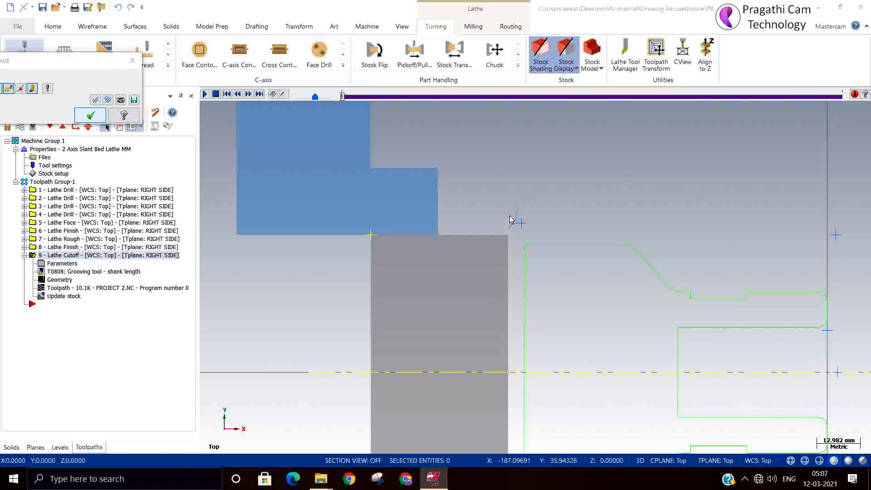
{"action": "left_click", "coordinate": [283, 94]}
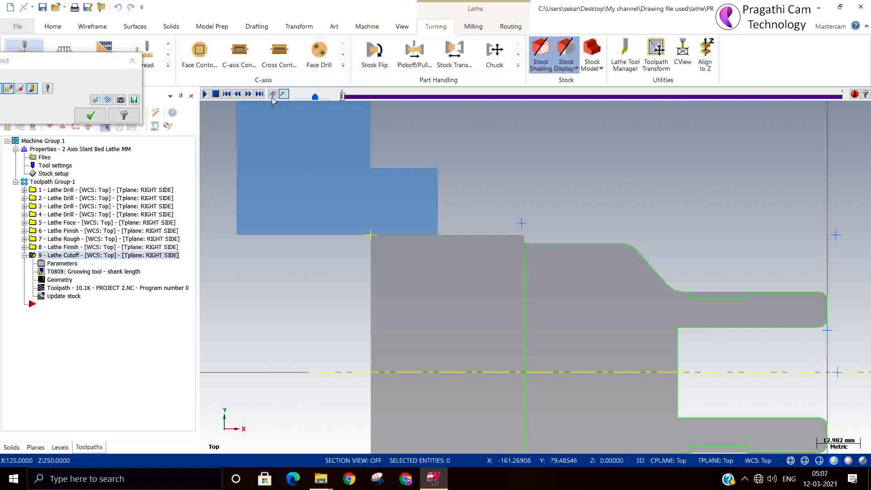
{"action": "left_click", "coordinate": [204, 94]}
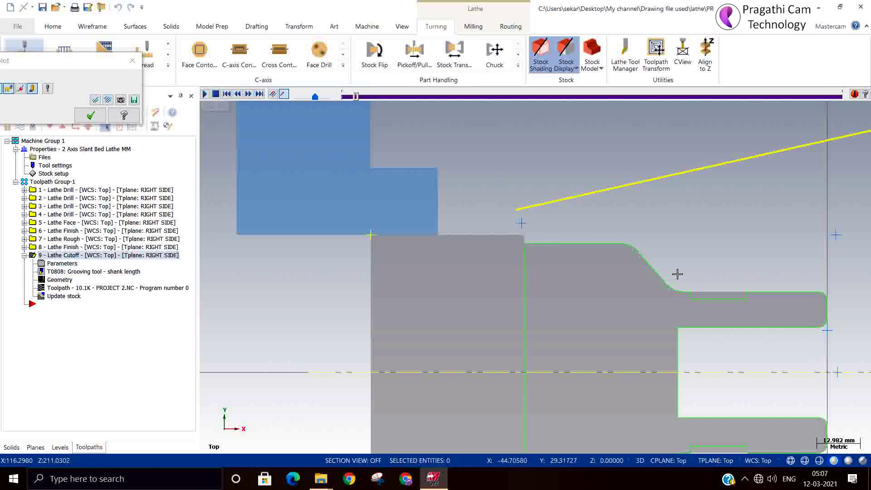
{"action": "scroll", "coordinate": [549, 243], "scroll_direction": "up", "scroll_amount": 5}
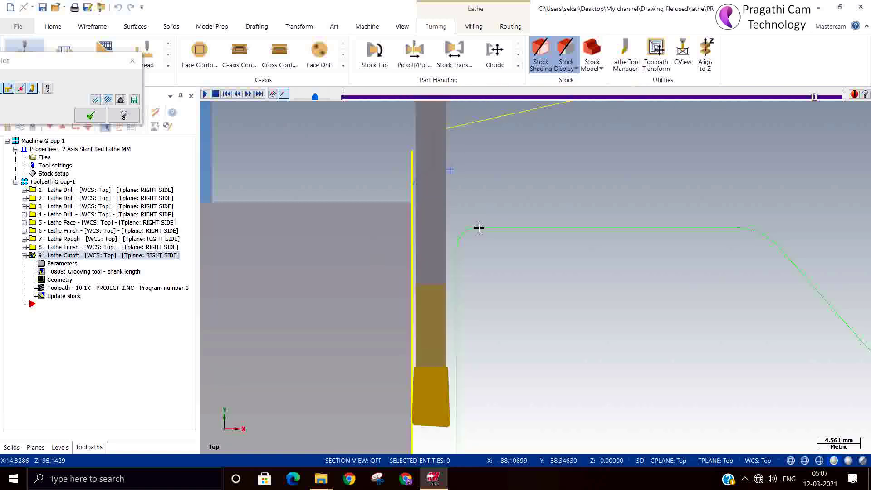
{"action": "scroll", "coordinate": [479, 228], "scroll_direction": "down", "scroll_amount": 1}
{"action": "left_click", "coordinate": [91, 114]}
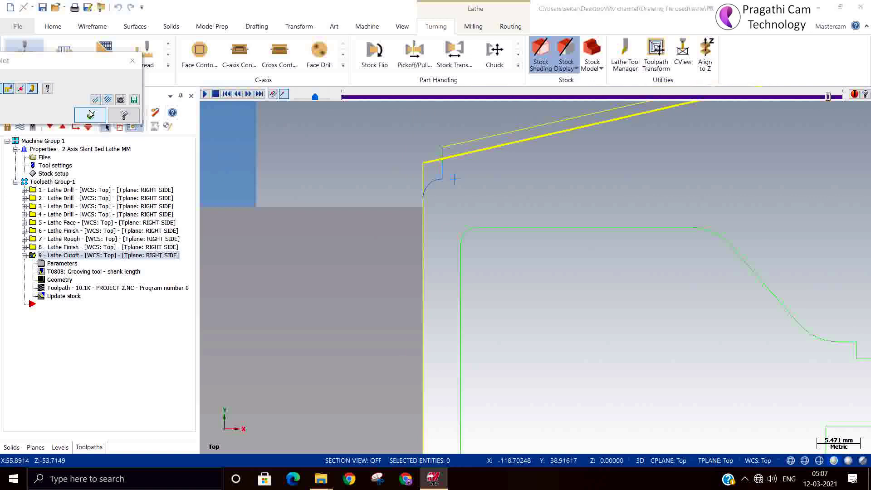
{"action": "left_click", "coordinate": [54, 264]}
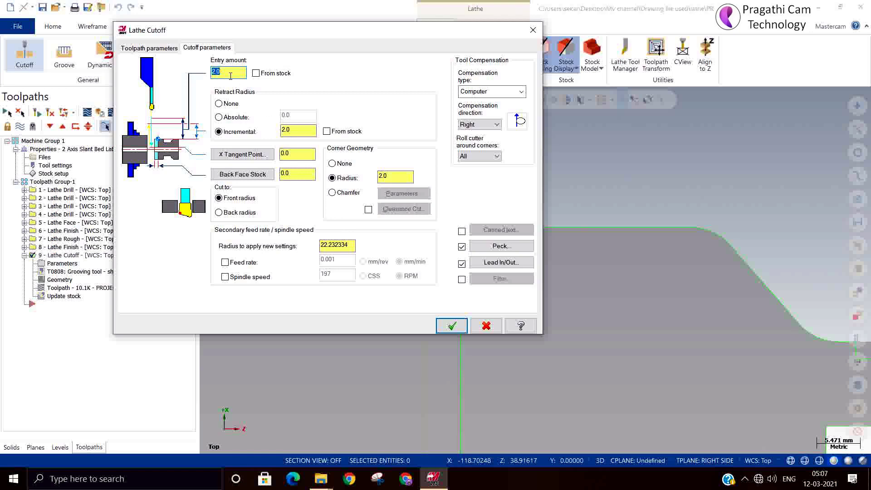
Step: Take the entry amount from stock, then regenerate and play the cutoff backplot
{"action": "left_click", "coordinate": [271, 74]}
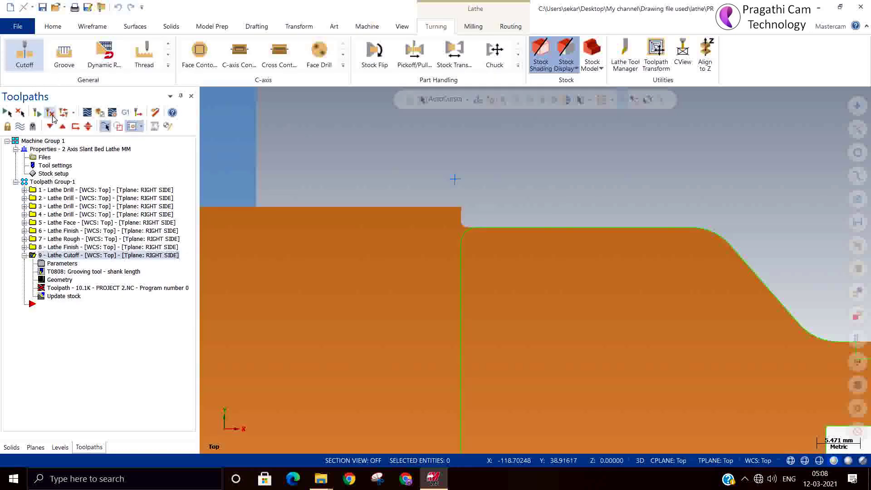
{"action": "left_click", "coordinate": [51, 114]}
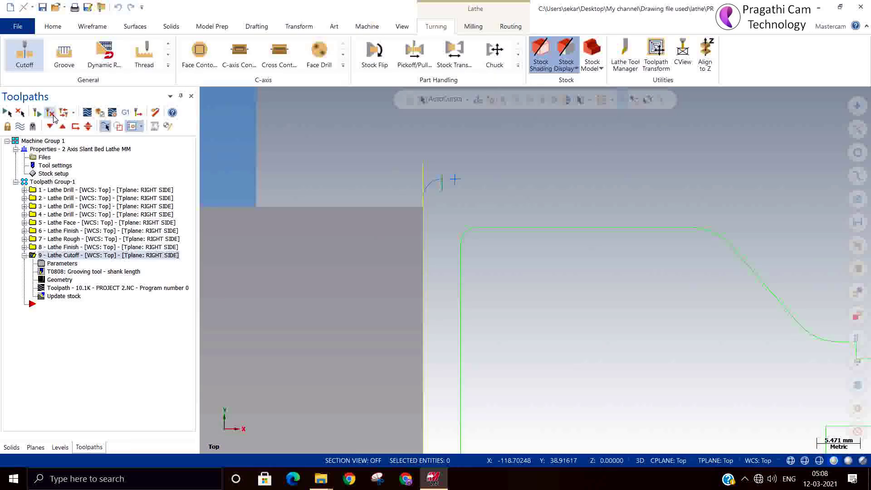
{"action": "left_click", "coordinate": [87, 113]}
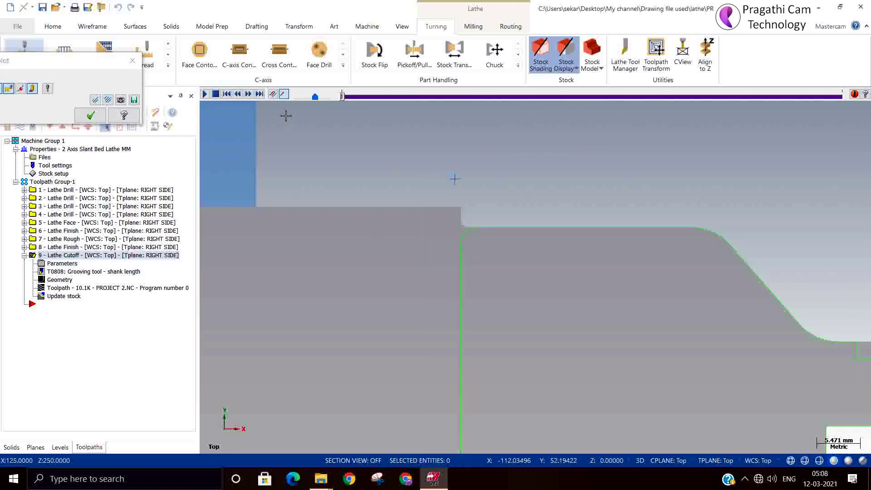
{"action": "left_click", "coordinate": [205, 94]}
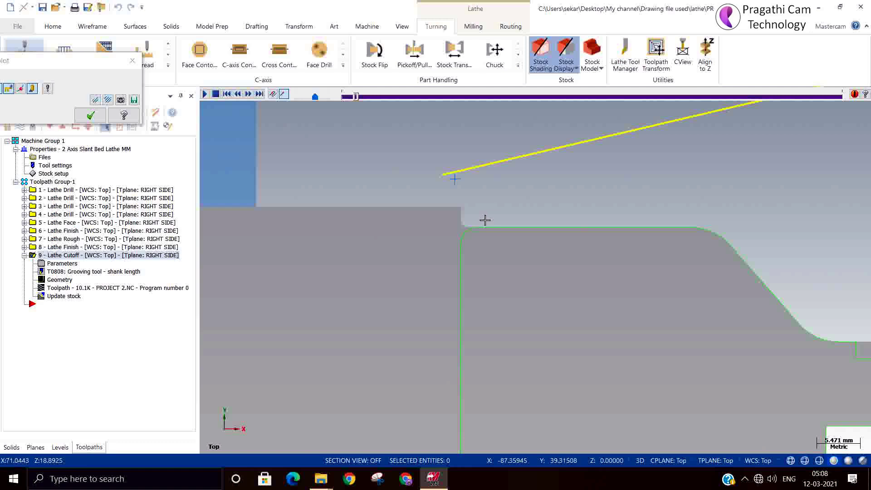
Step: Scrub the backplot slider, close it, and reopen operation 9's cutoff parameters
{"action": "left_click", "coordinate": [380, 97]}
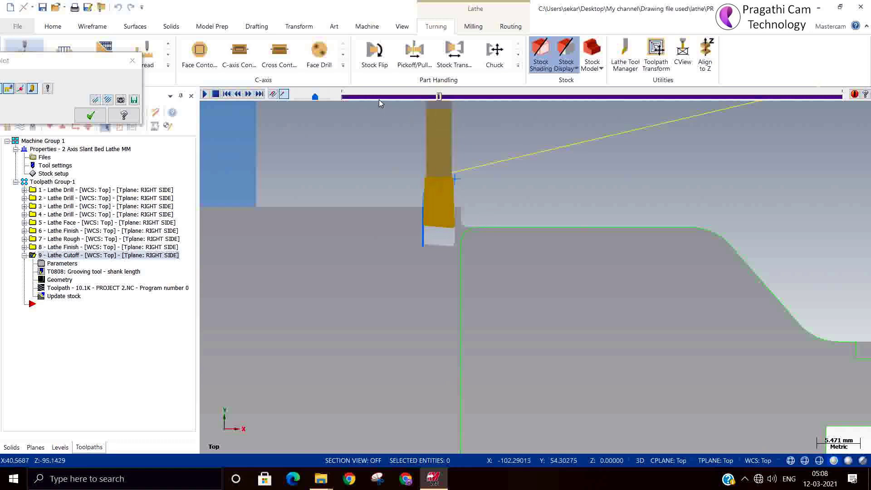
{"action": "left_click", "coordinate": [379, 98]}
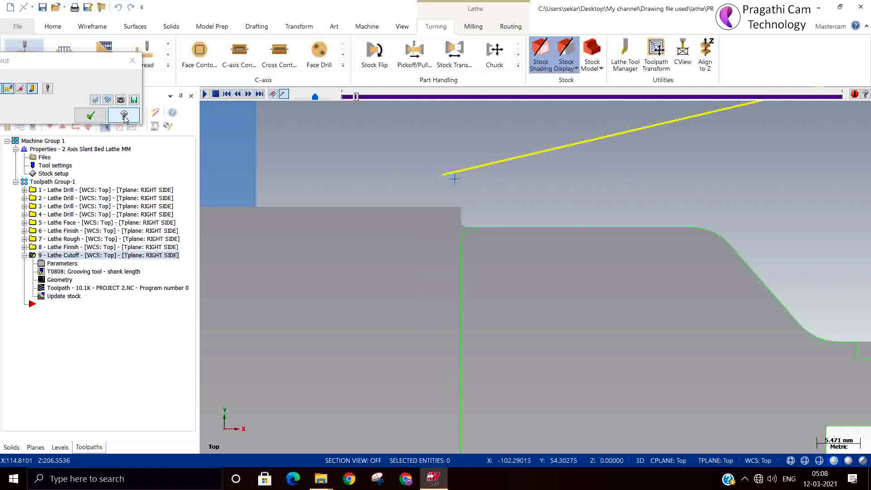
{"action": "left_click", "coordinate": [132, 60]}
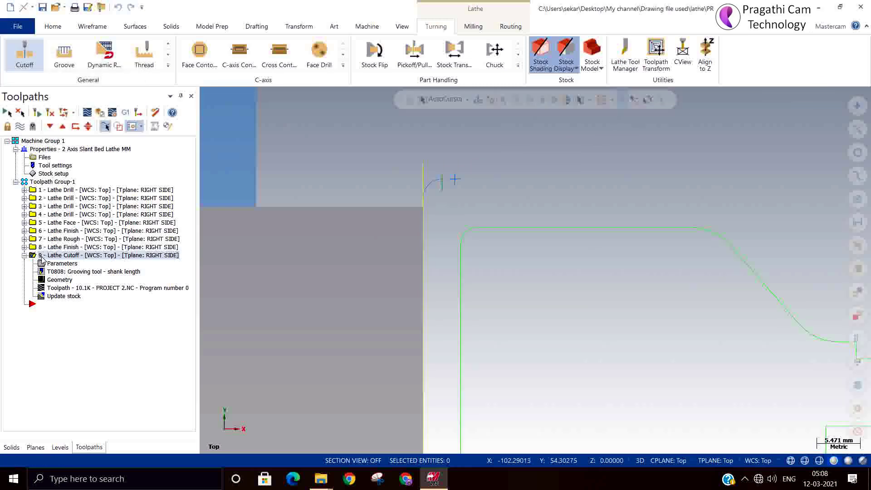
{"action": "left_click", "coordinate": [43, 261]}
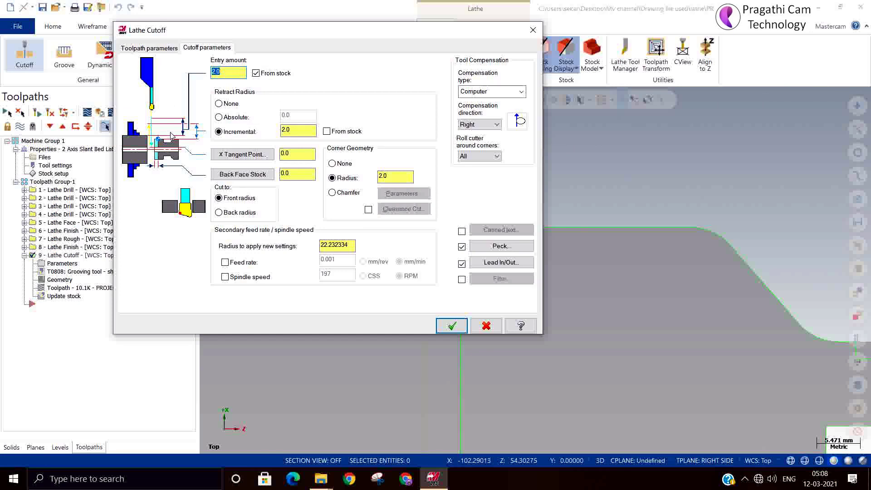
Step: Leave the peck settings unchanged and set the incremental retract radius to 0
{"action": "left_click", "coordinate": [499, 247]}
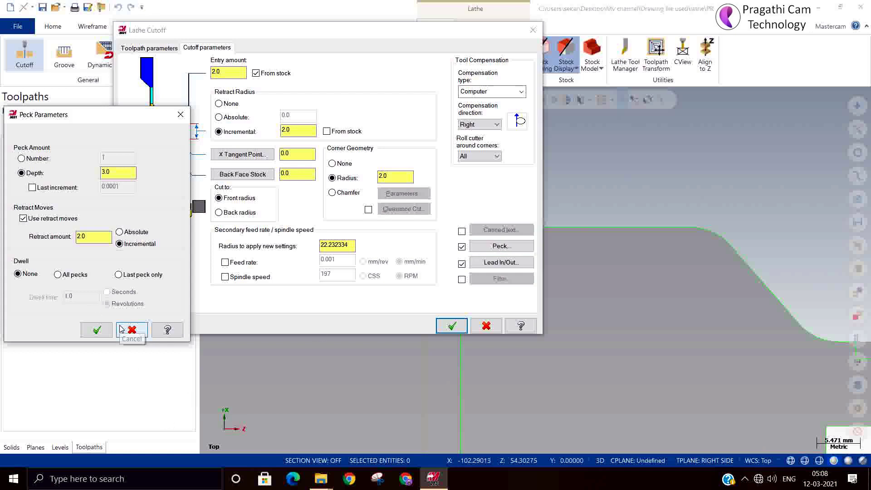
{"action": "left_click", "coordinate": [94, 329]}
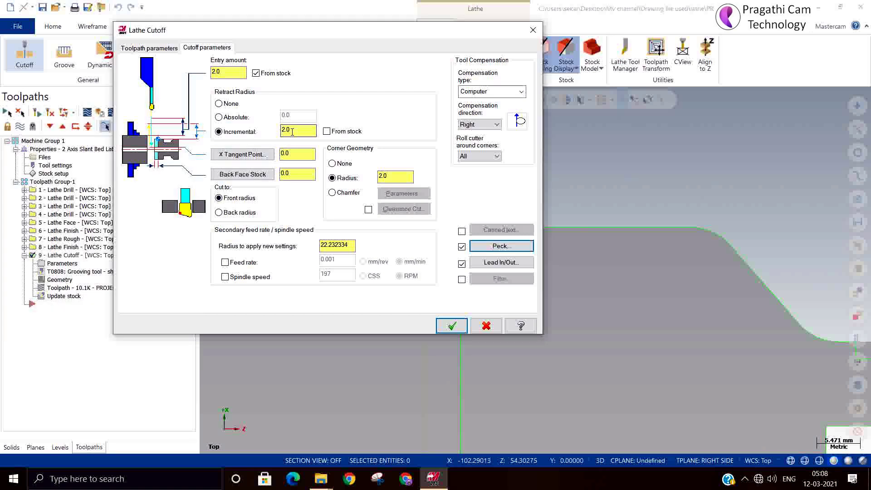
{"action": "left_click", "coordinate": [294, 130]}
{"action": "double_click", "coordinate": [295, 131]}
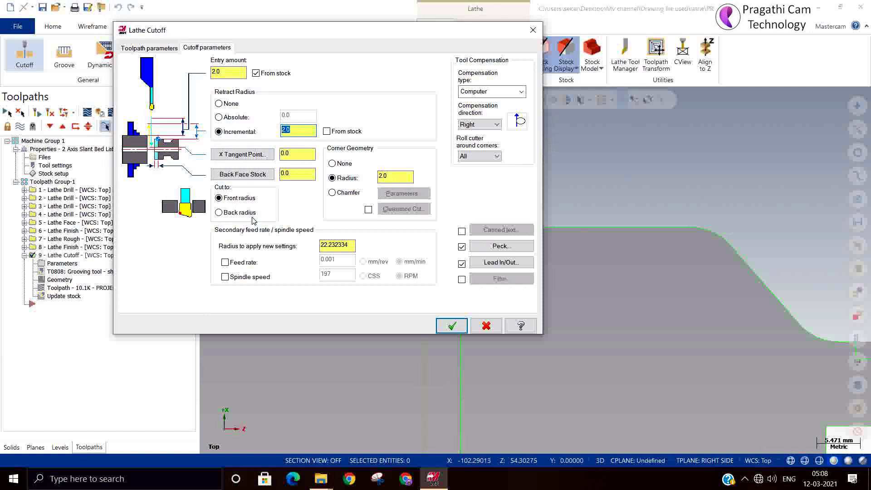
{"action": "type", "text": "0"}
{"action": "left_click", "coordinate": [452, 326]}
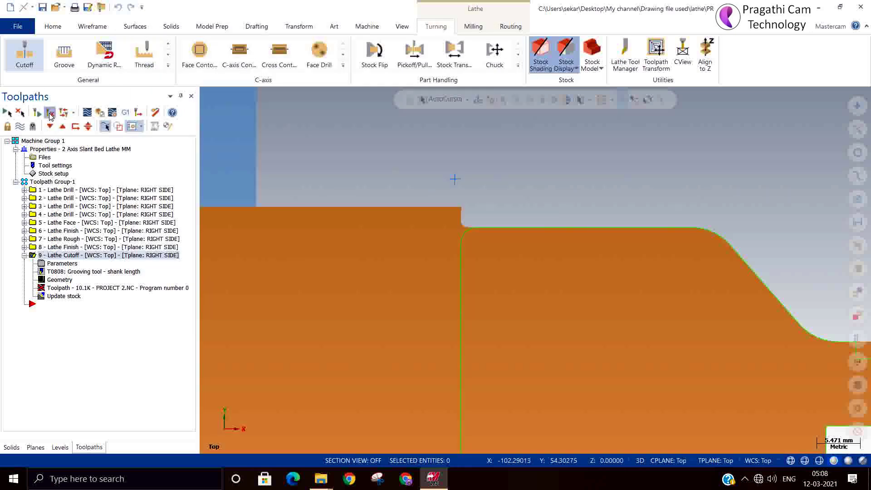
Step: Regenerate the cutoff toolpath and step through its backplot
{"action": "left_click", "coordinate": [50, 113]}
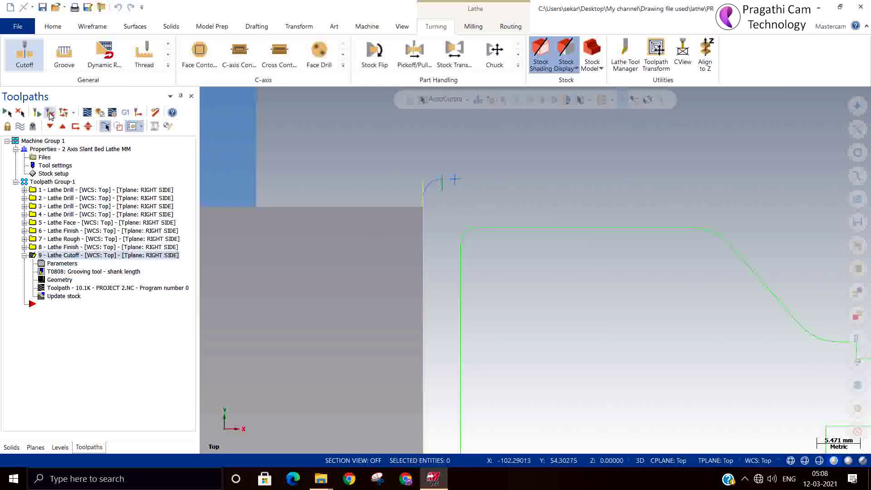
{"action": "left_click", "coordinate": [87, 113]}
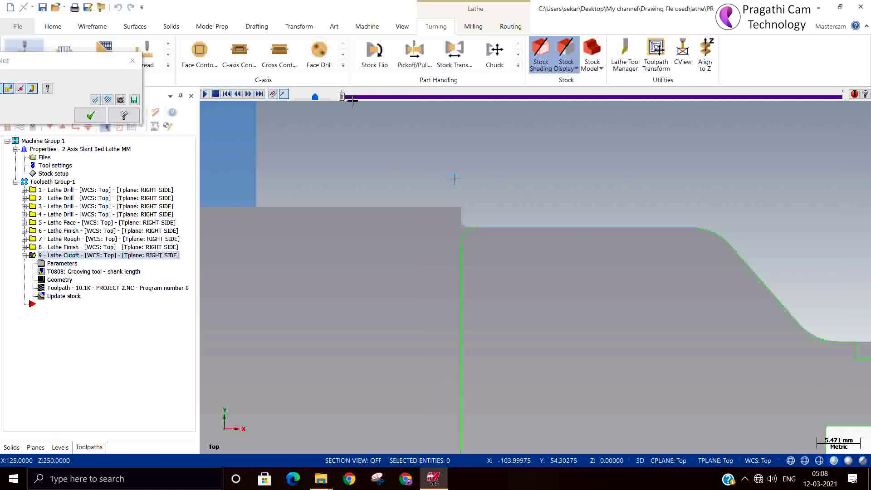
{"action": "left_click_drag", "start_coordinate": [343, 96], "coordinate": [457, 111]}
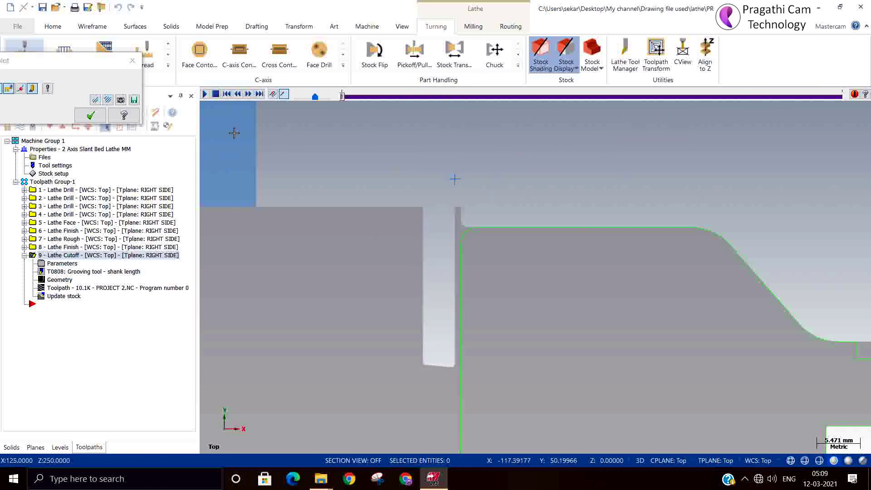
{"action": "left_click", "coordinate": [90, 116]}
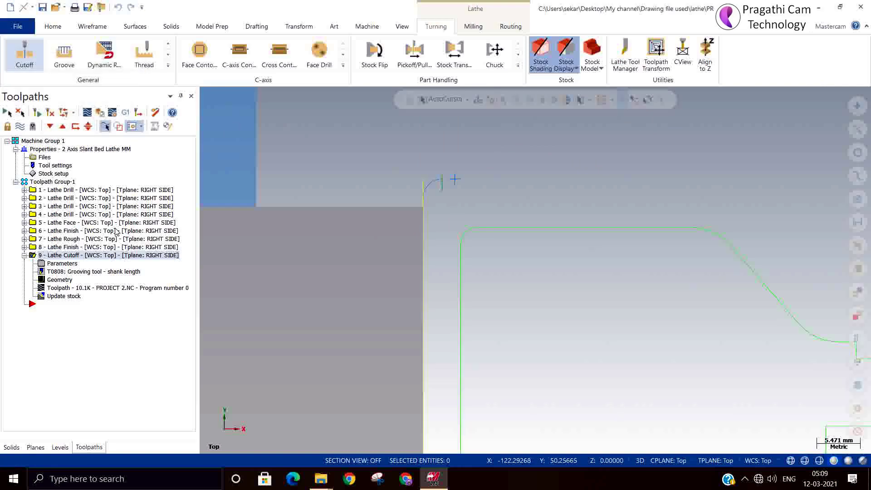
Step: Set the cutoff entry amount to 0 in operation 9's parameters
{"action": "left_click", "coordinate": [54, 264]}
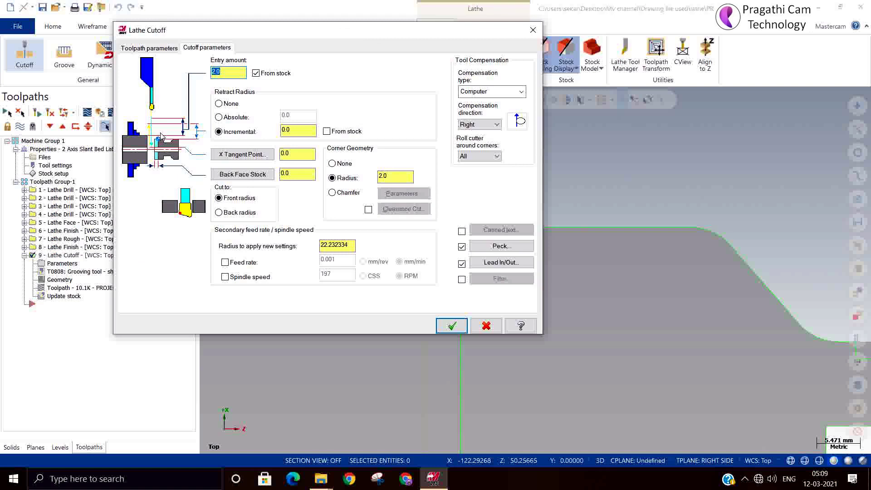
{"action": "type", "text": "0"}
{"action": "left_click", "coordinate": [452, 325]}
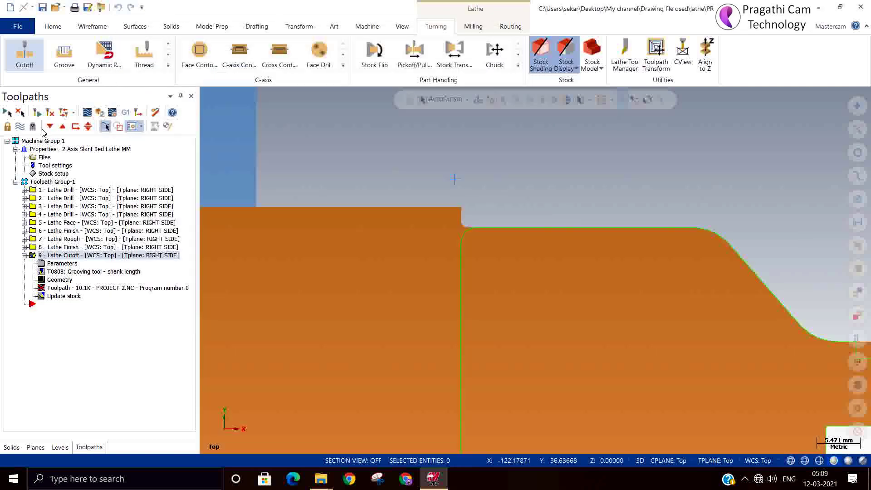
Step: Regenerate the zero-entry cutoff, drag through its backplot, and reopen operation 9's parameters
{"action": "left_click", "coordinate": [54, 112]}
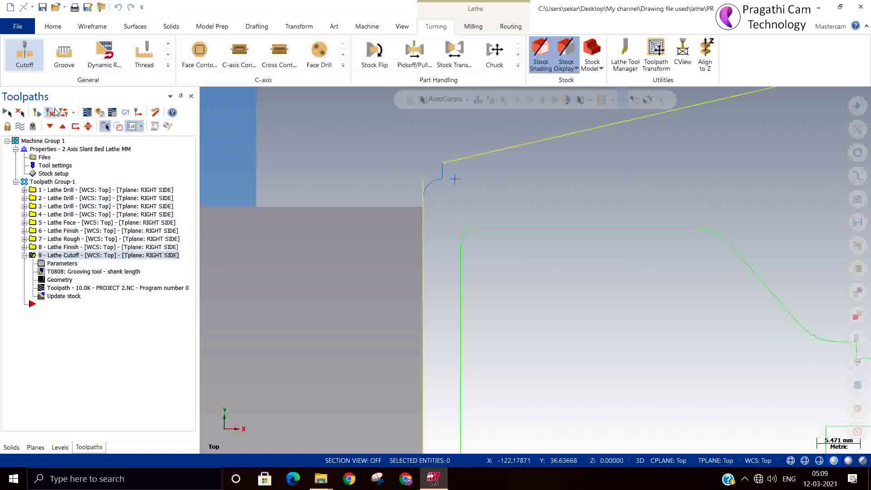
{"action": "left_click", "coordinate": [89, 113]}
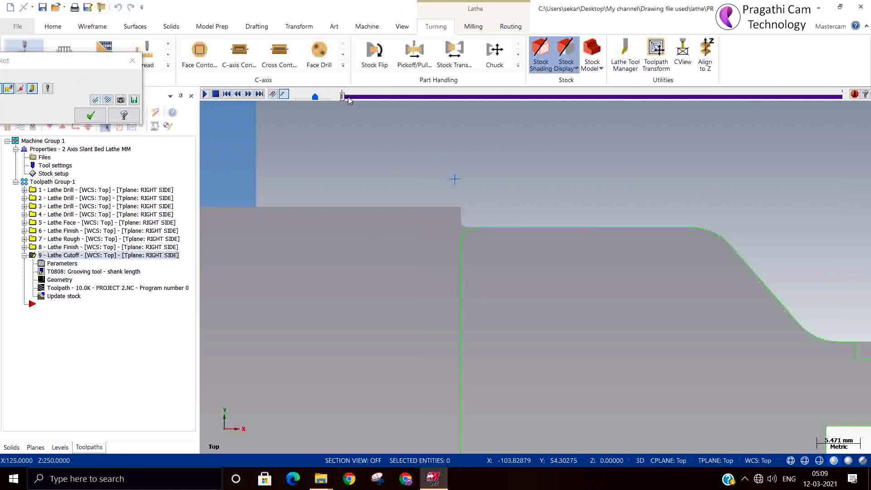
{"action": "left_click_drag", "start_coordinate": [343, 97], "coordinate": [267, 108]}
{"action": "left_click", "coordinate": [90, 115]}
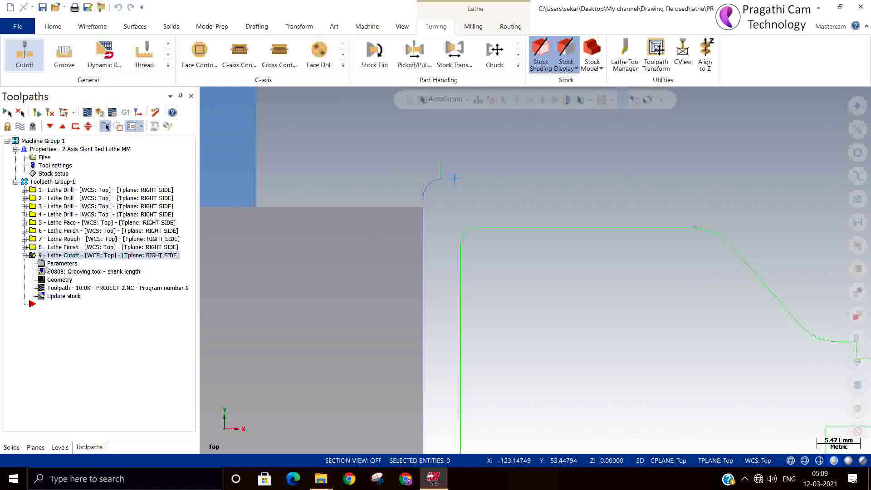
{"action": "left_click", "coordinate": [46, 267]}
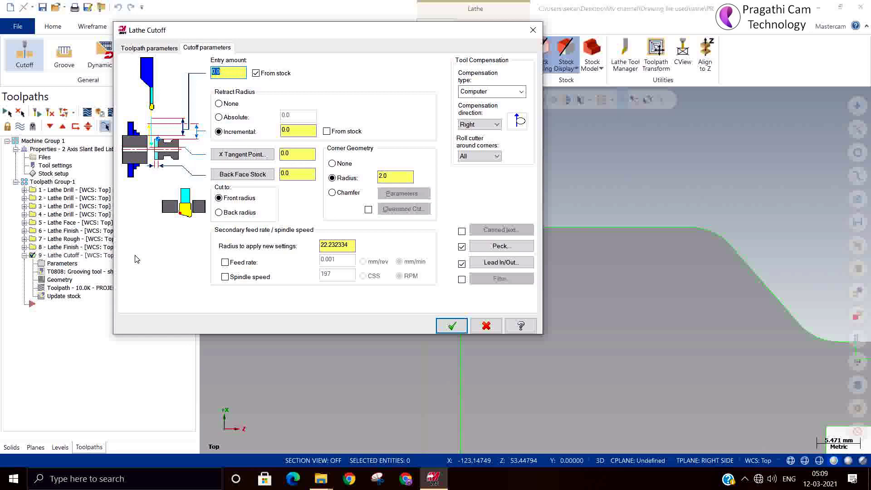
Step: Set the cutoff's Corner Geometry to None and apply the change
{"action": "left_click", "coordinate": [149, 48]}
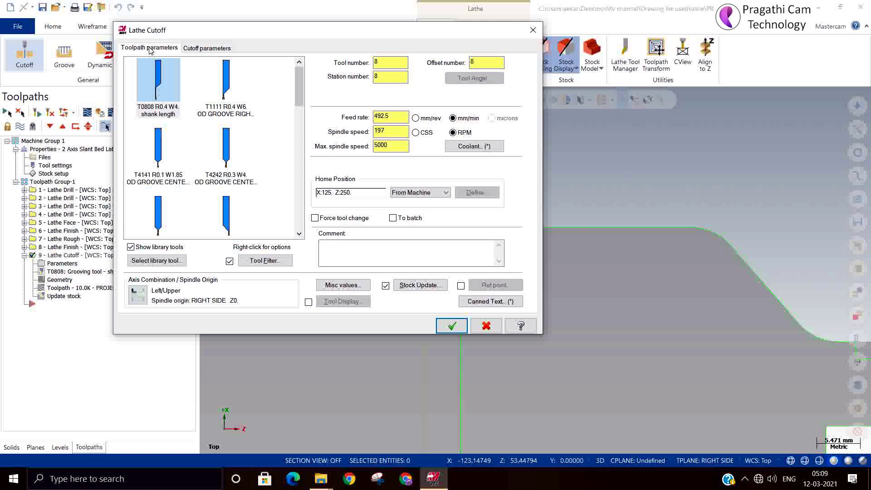
{"action": "left_click", "coordinate": [207, 48]}
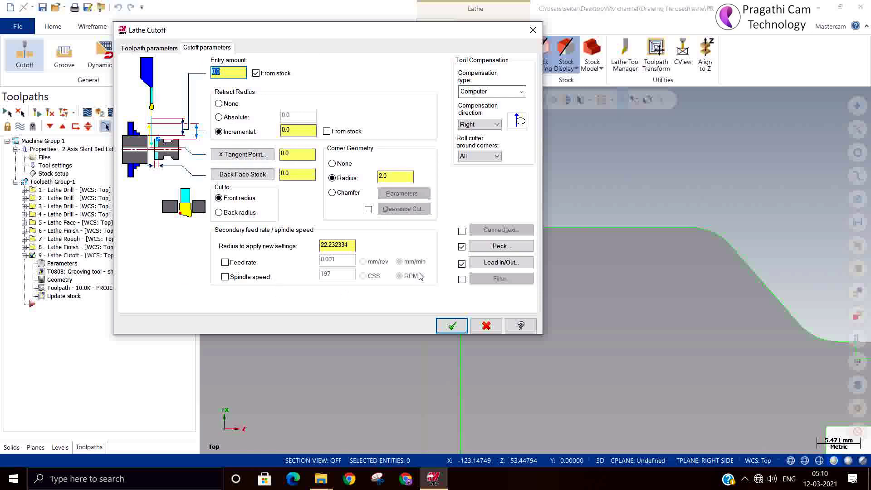
{"action": "left_click", "coordinate": [384, 174]}
{"action": "left_click", "coordinate": [338, 166]}
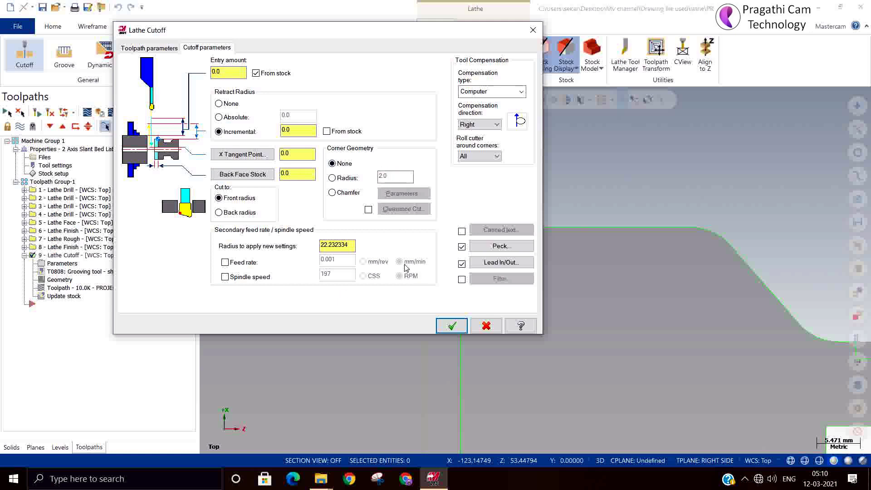
{"action": "left_click", "coordinate": [446, 329]}
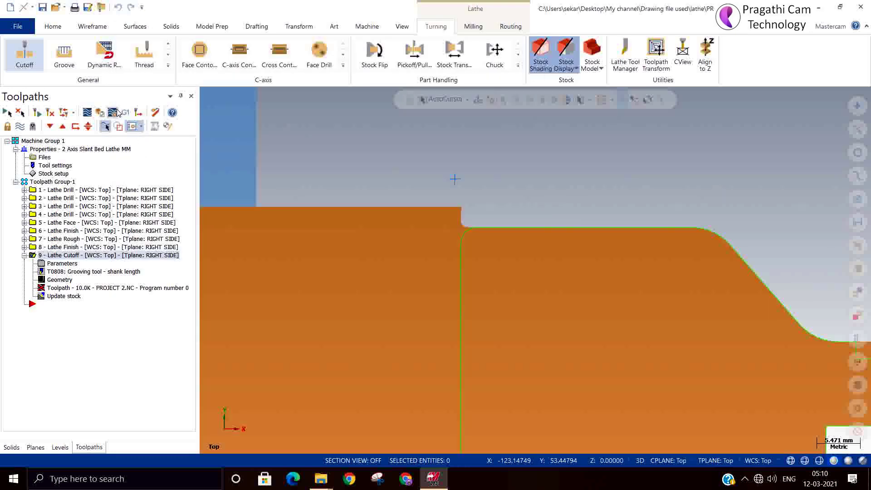
Step: Regenerate the cutoff, preview its backplot, and reopen its parameters
{"action": "left_click", "coordinate": [50, 113]}
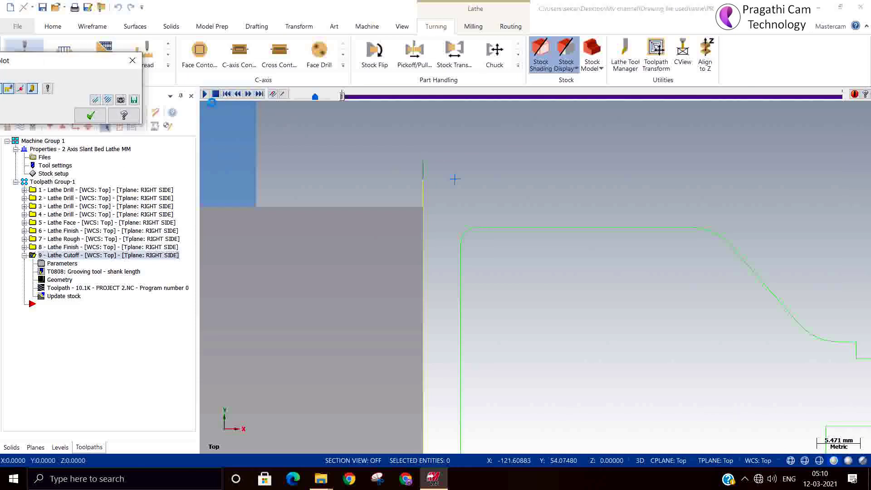
{"action": "mouse_move", "coordinate": [343, 96]}
{"action": "left_mouse_down"}
{"action": "mouse_move", "coordinate": [425, 96]}
{"action": "mouse_move", "coordinate": [530, 124]}
{"action": "mouse_move", "coordinate": [343, 105]}
{"action": "left_mouse_up"}
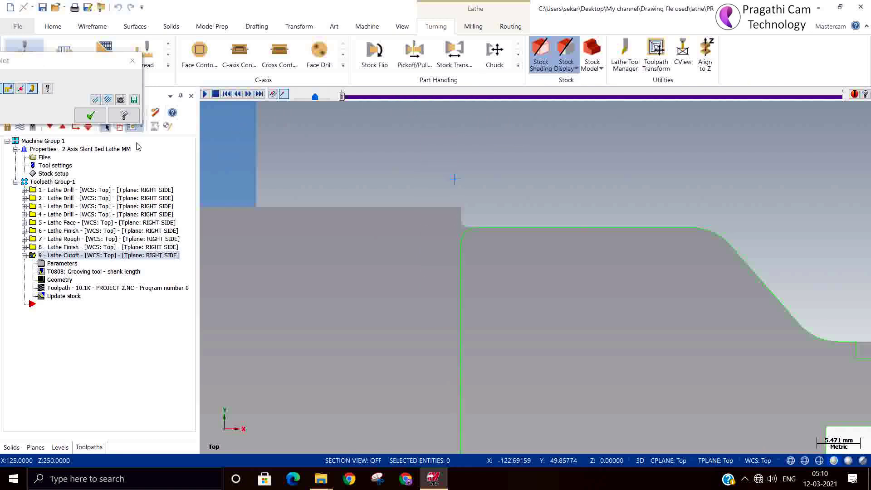
{"action": "left_click", "coordinate": [94, 112]}
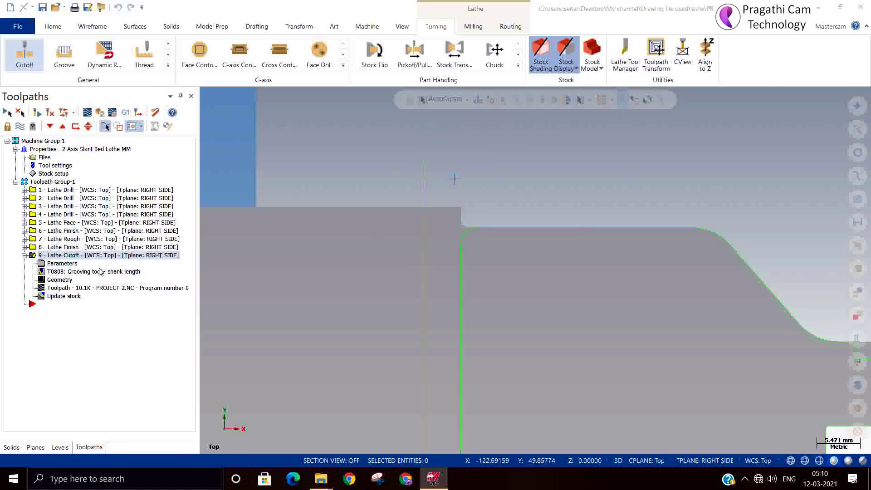
{"action": "left_click", "coordinate": [151, 273]}
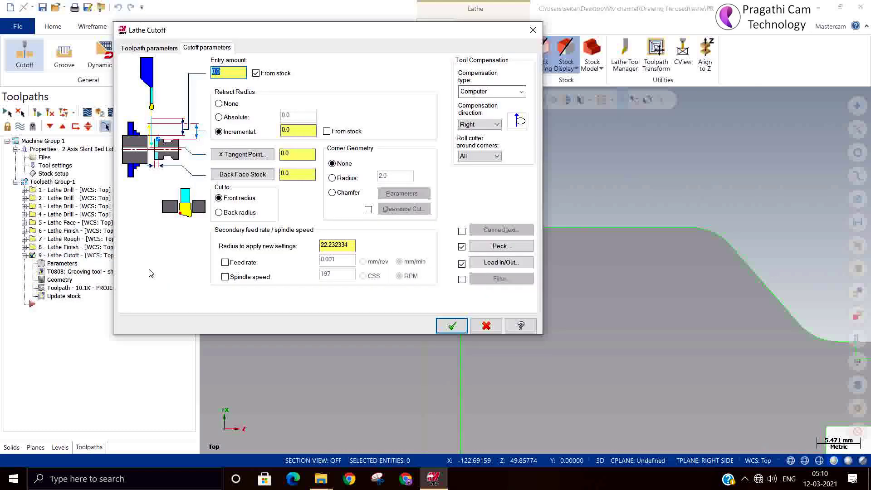
Step: Make the cutoff cut to the back radius, then regenerate and play its backplot
{"action": "left_click", "coordinate": [218, 215]}
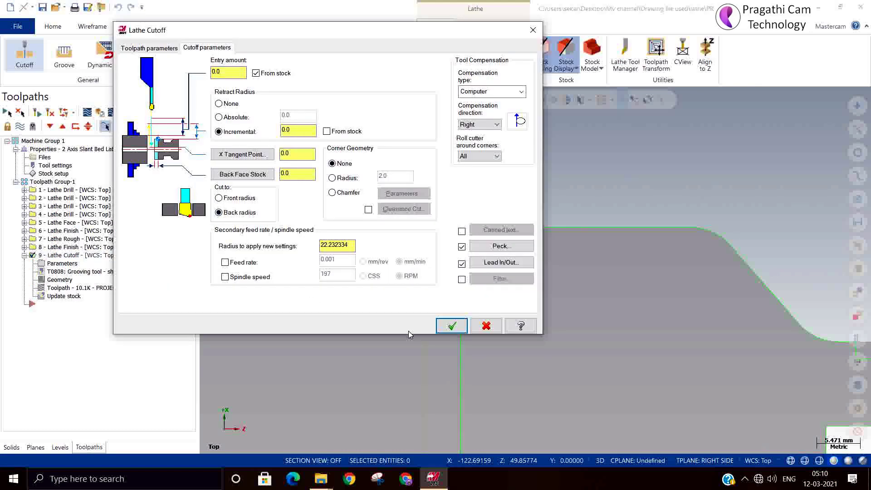
{"action": "left_click", "coordinate": [452, 326]}
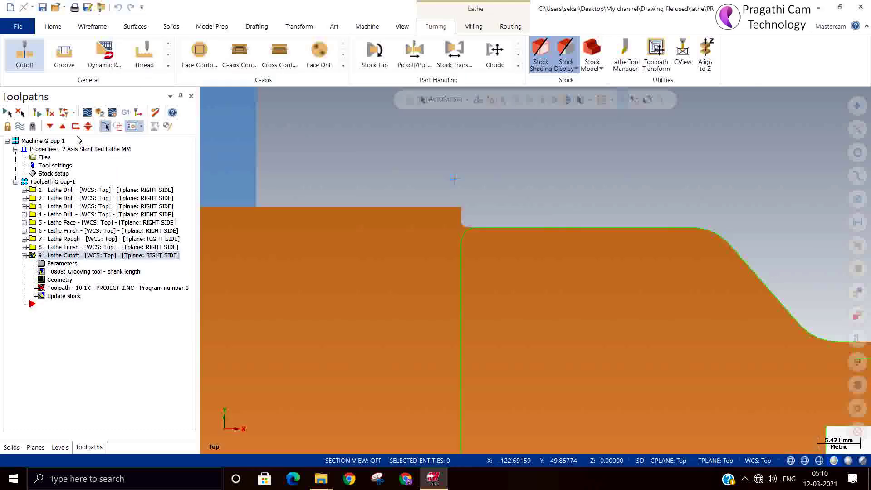
{"action": "left_click", "coordinate": [50, 113]}
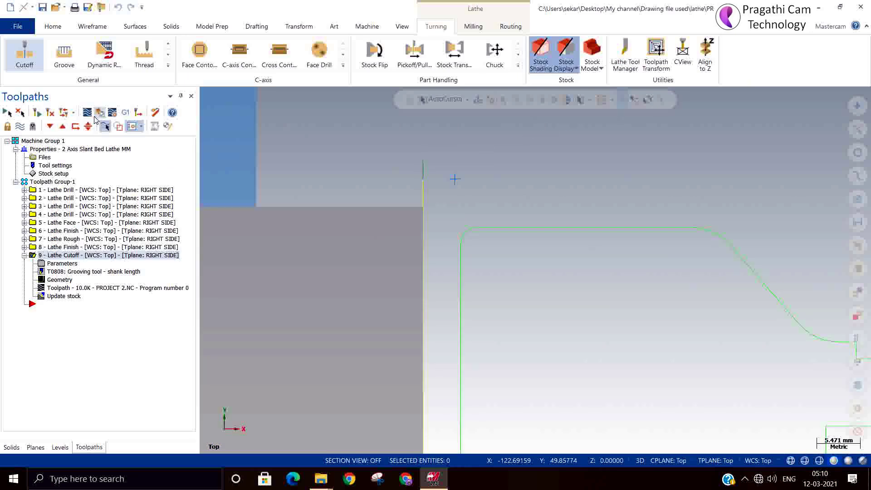
{"action": "left_click", "coordinate": [156, 125]}
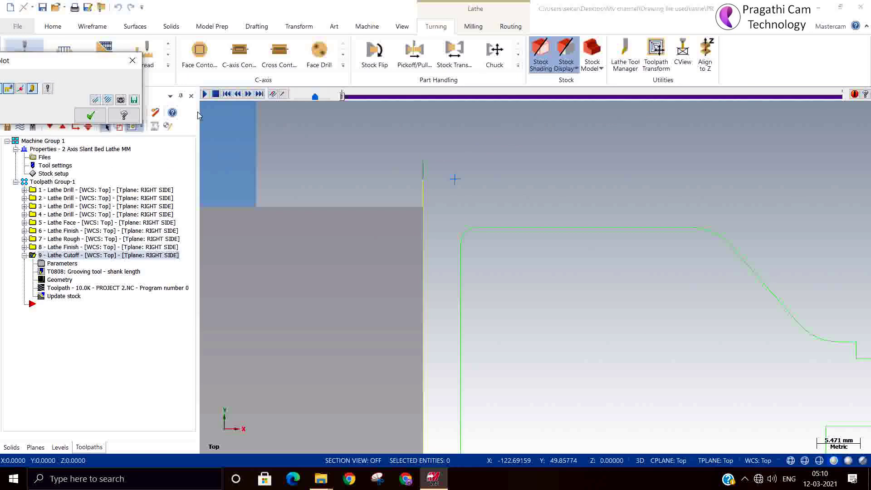
{"action": "left_click", "coordinate": [205, 94]}
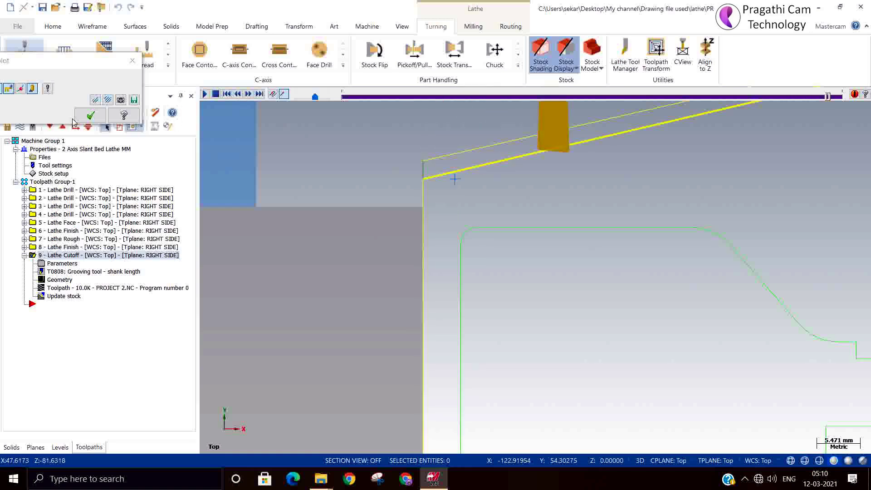
{"action": "left_click", "coordinate": [91, 115]}
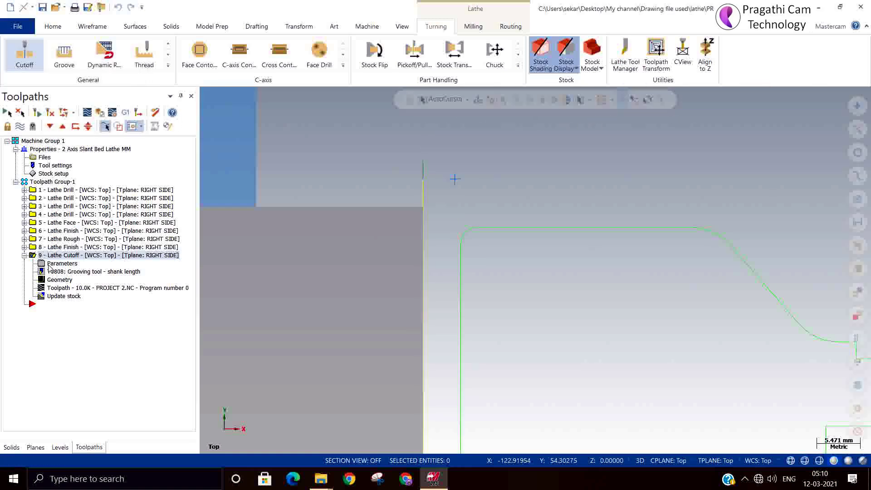
Step: Uncheck Entry amount From stock, then regenerate and backplot the cutoff again
{"action": "left_click", "coordinate": [51, 265]}
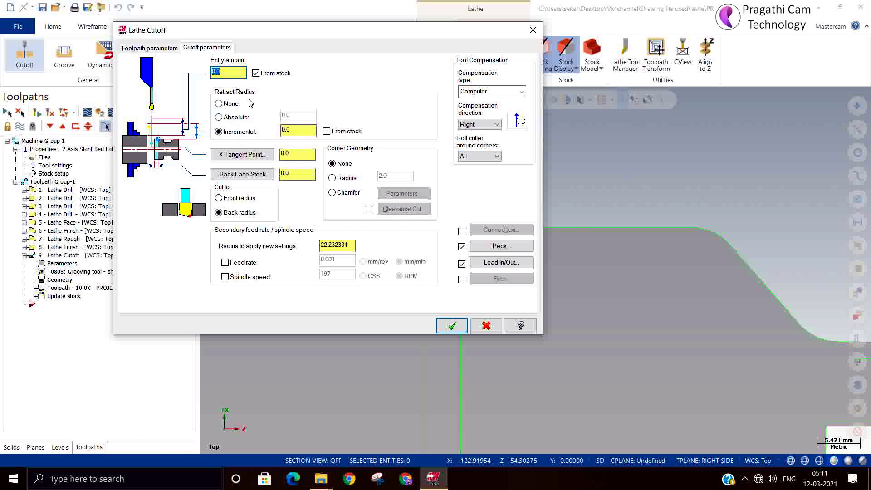
{"action": "left_click", "coordinate": [260, 74]}
{"action": "left_click", "coordinate": [449, 325]}
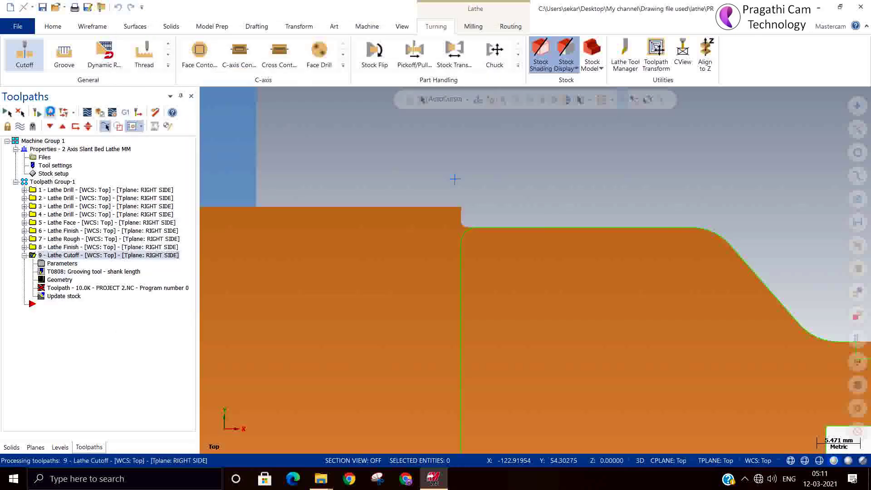
{"action": "left_click", "coordinate": [49, 112]}
{"action": "left_click", "coordinate": [60, 115]}
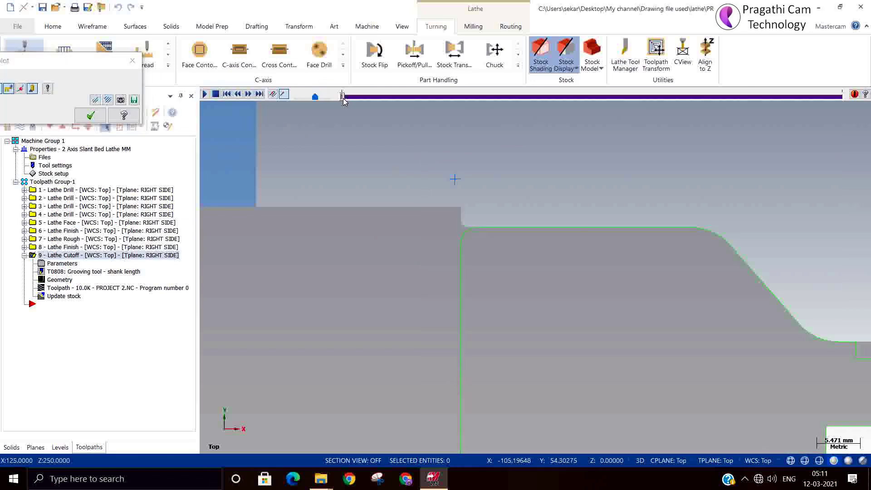
{"action": "left_click_drag", "start_coordinate": [343, 101], "coordinate": [866, 182]}
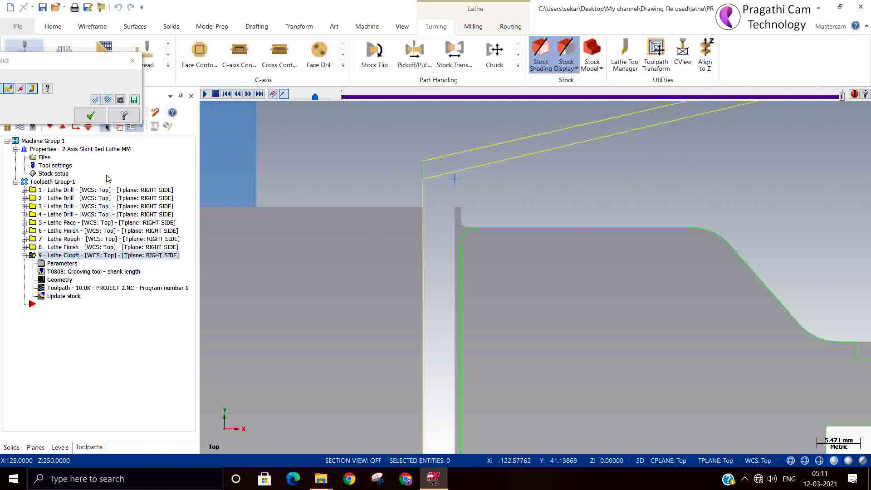
{"action": "left_click", "coordinate": [91, 115]}
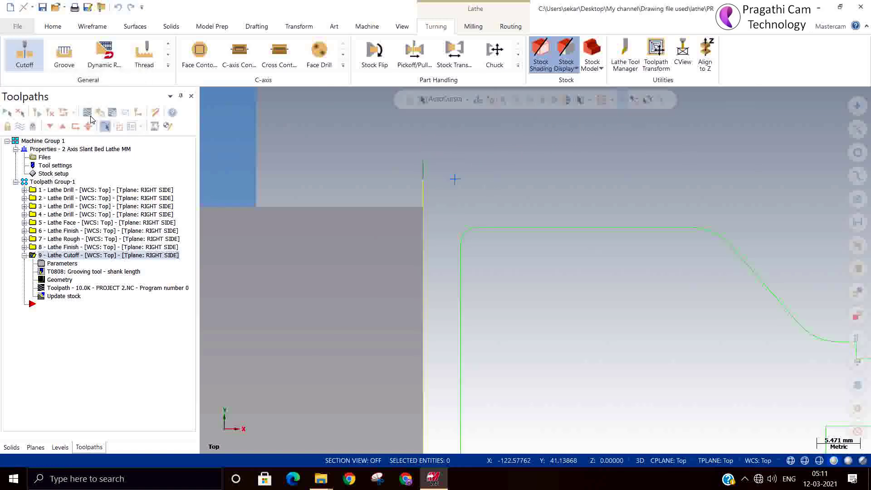
Step: Re-pick the cutoff boundary at the fillet corner and regenerate, dismissing the embedded-tool error
{"action": "left_click", "coordinate": [57, 279]}
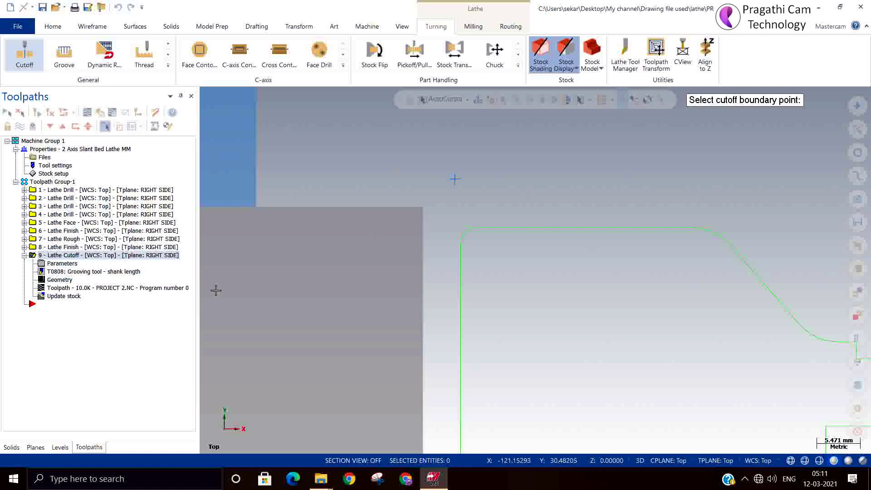
{"action": "left_click", "coordinate": [460, 242]}
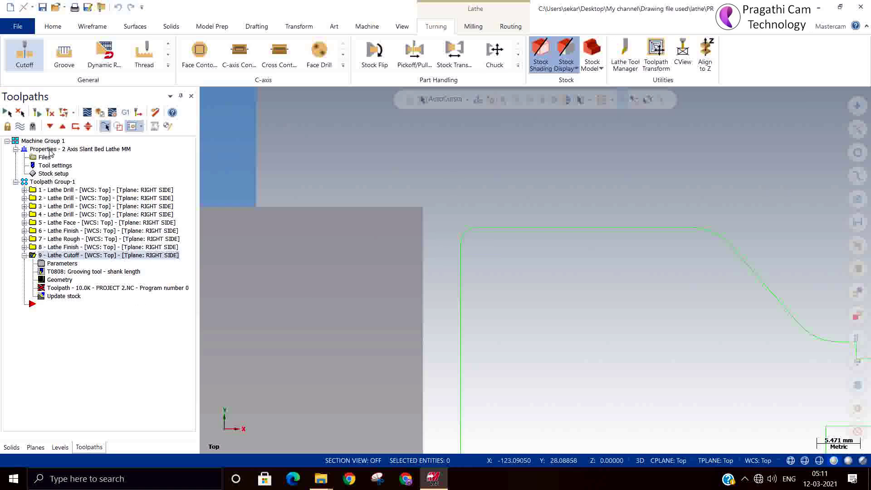
{"action": "left_click", "coordinate": [50, 112]}
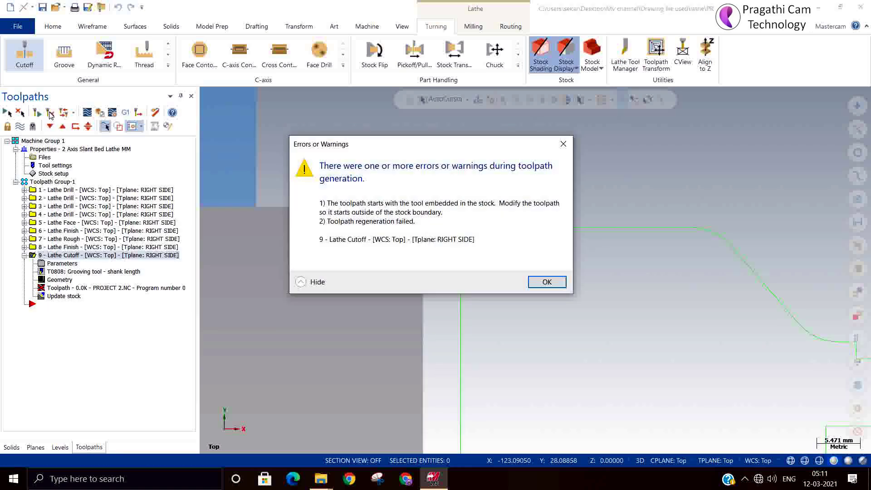
{"action": "left_click", "coordinate": [545, 282]}
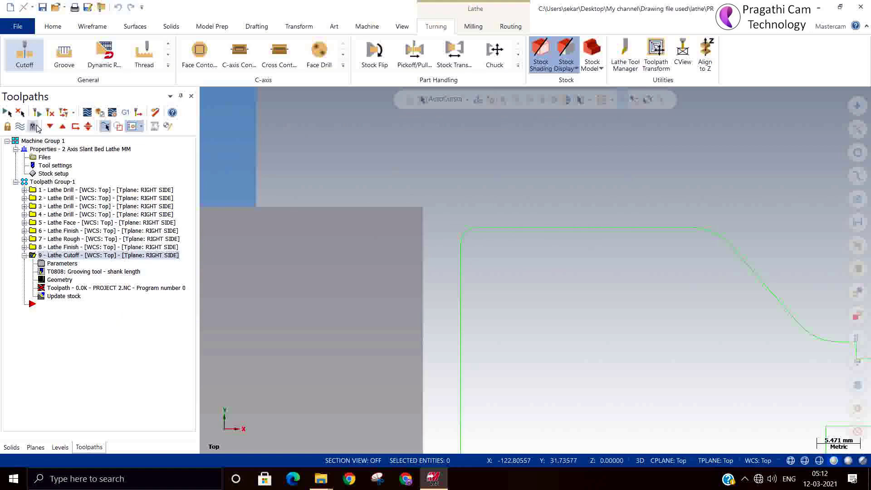
Step: Draw a vertical line upward from the end of the profile arc
{"action": "left_click", "coordinate": [53, 28]}
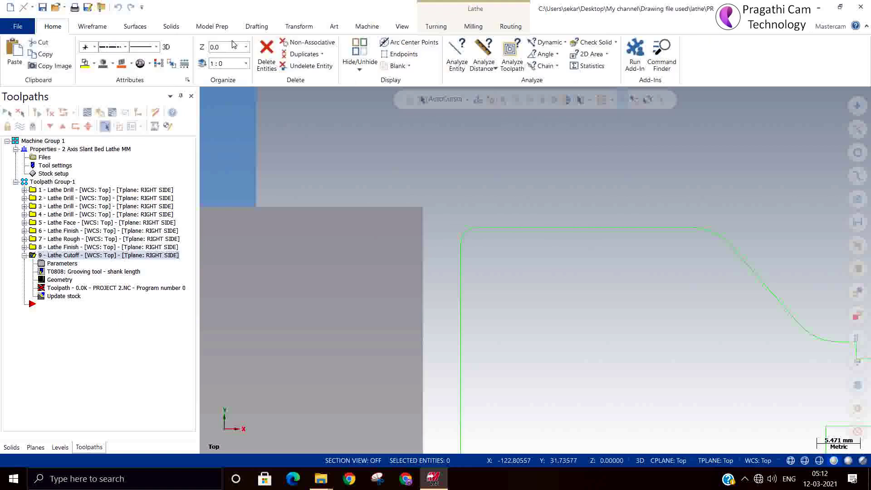
{"action": "left_click", "coordinate": [93, 26]}
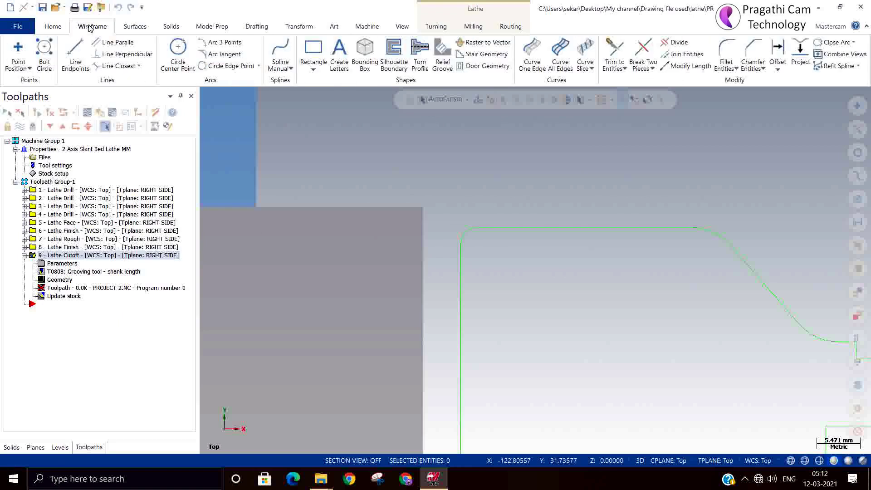
{"action": "left_click", "coordinate": [75, 52]}
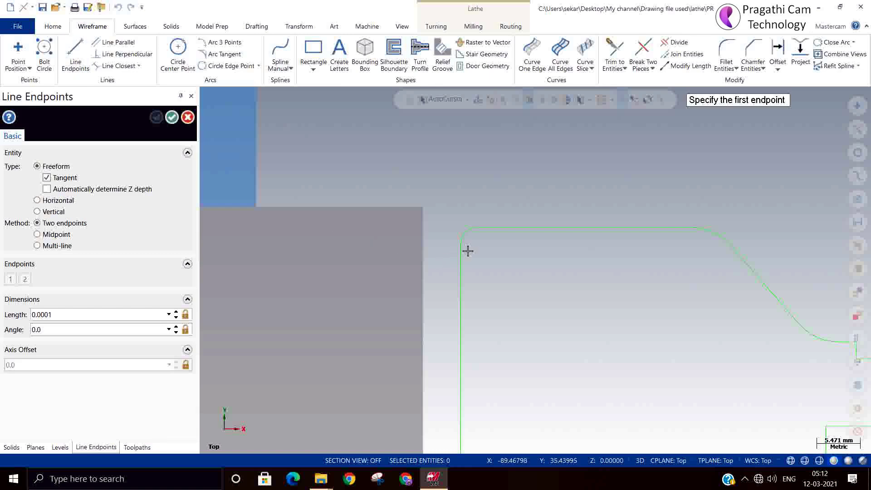
{"action": "left_click", "coordinate": [461, 245]}
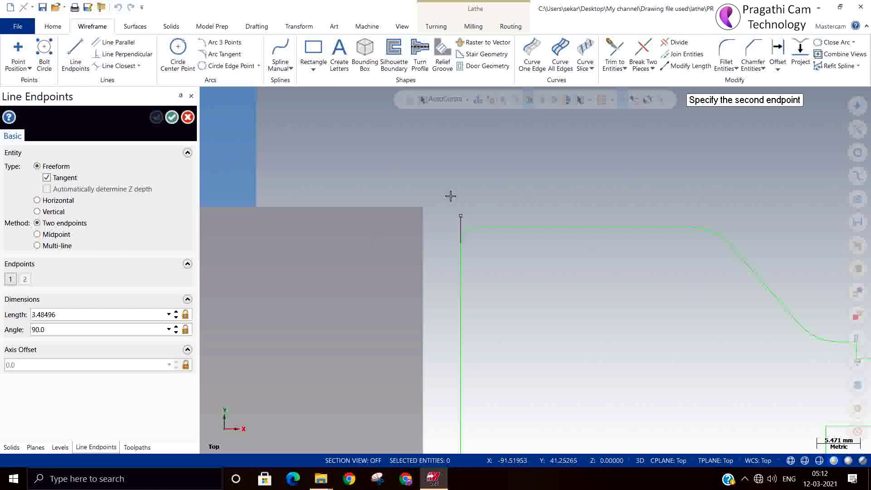
{"action": "left_click", "coordinate": [461, 170]}
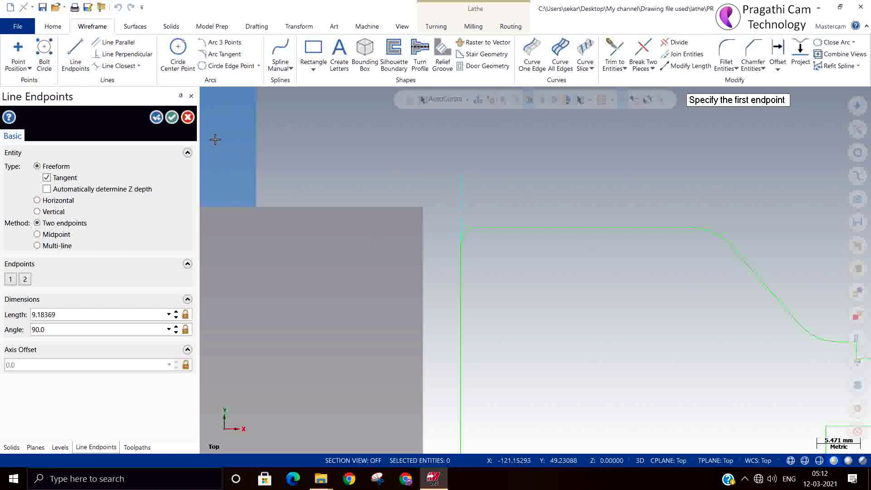
{"action": "left_click", "coordinate": [171, 119]}
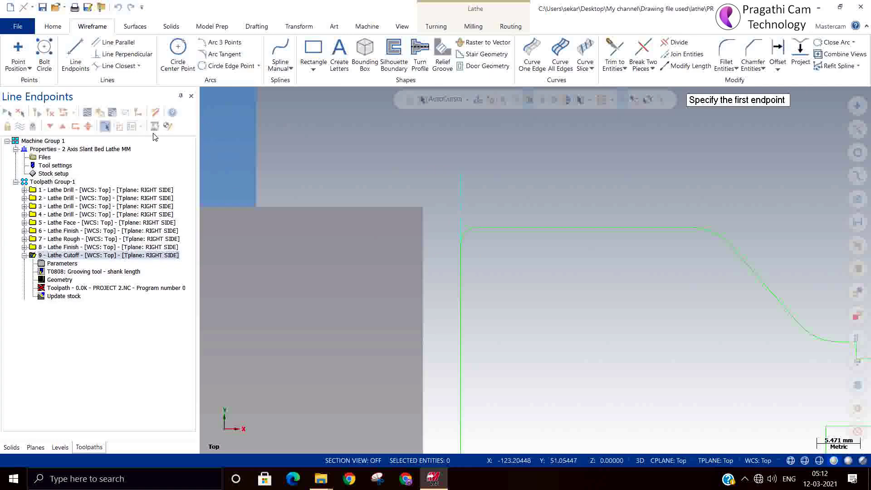
Step: Set the cutoff boundary point on the new line, regenerate, and open the backplot
{"action": "left_click", "coordinate": [50, 281]}
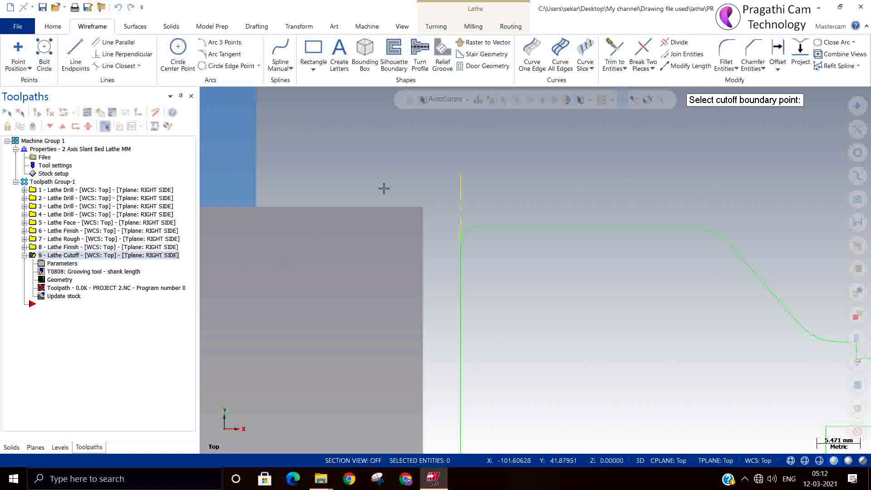
{"action": "left_click", "coordinate": [461, 174]}
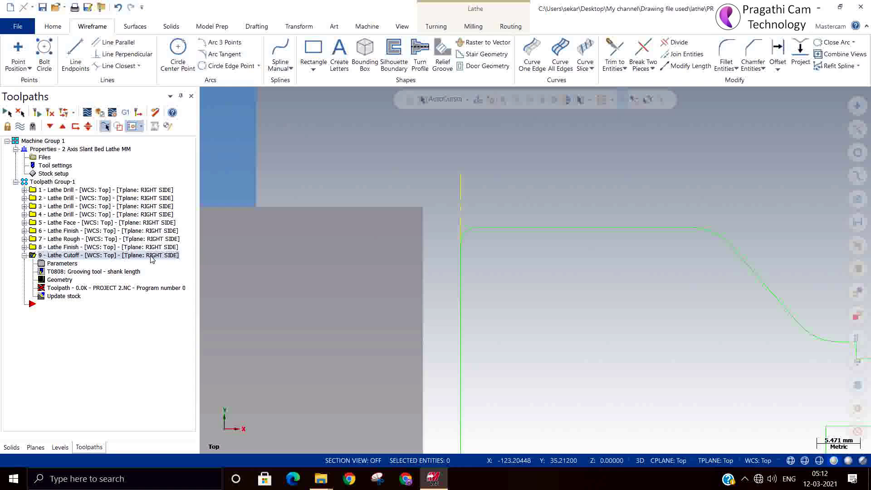
{"action": "left_click", "coordinate": [51, 113]}
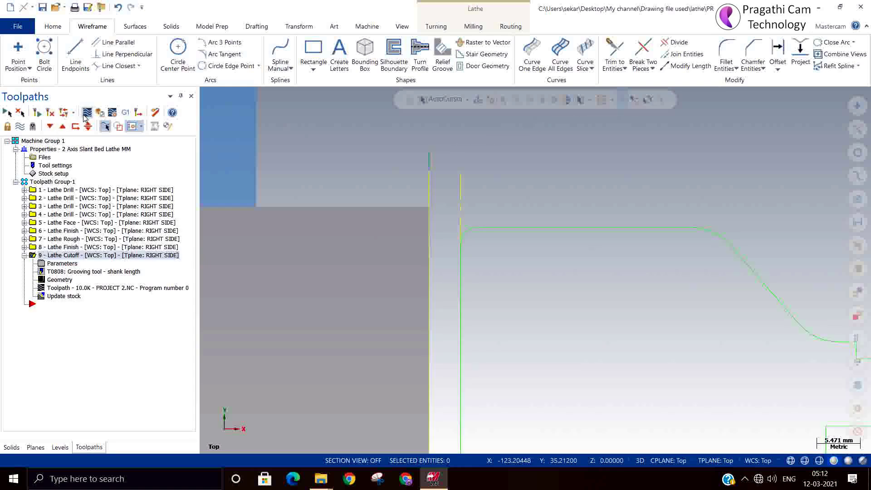
{"action": "left_click", "coordinate": [86, 114]}
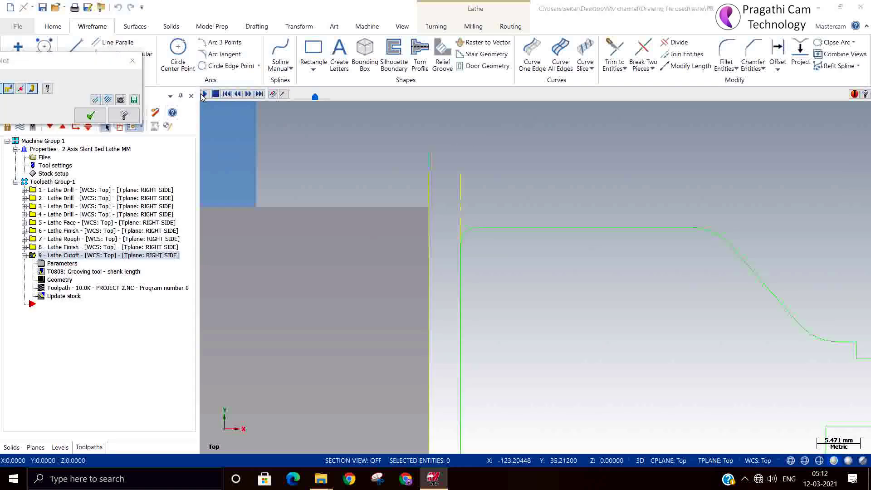
Step: Play the regenerated cutoff backplot, close it, and reopen operation 9's parameters
{"action": "left_click", "coordinate": [203, 95]}
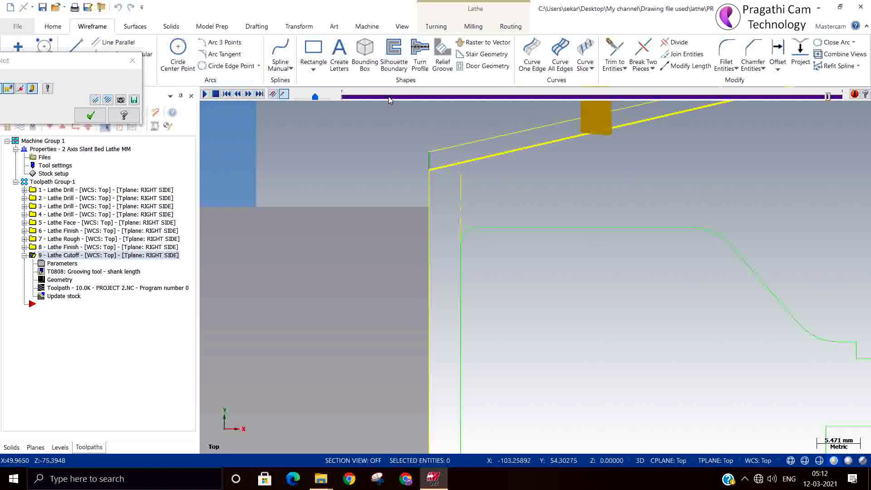
{"action": "left_click", "coordinate": [91, 115]}
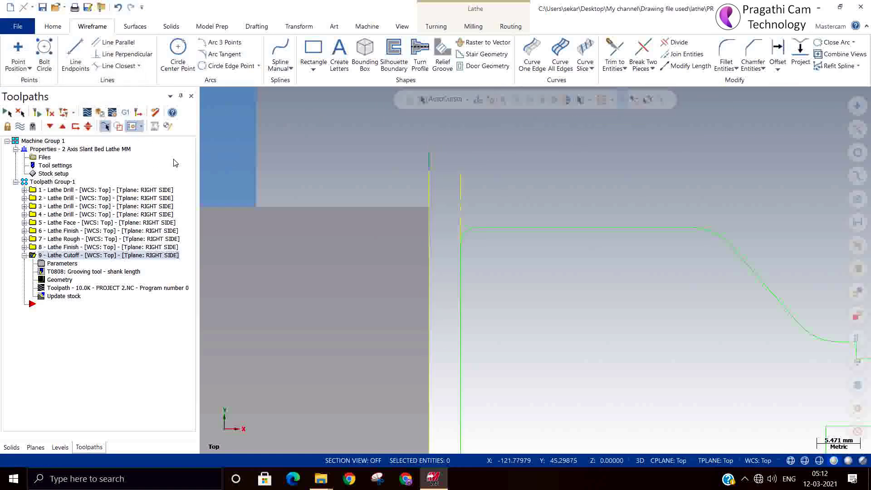
{"action": "left_click", "coordinate": [65, 266]}
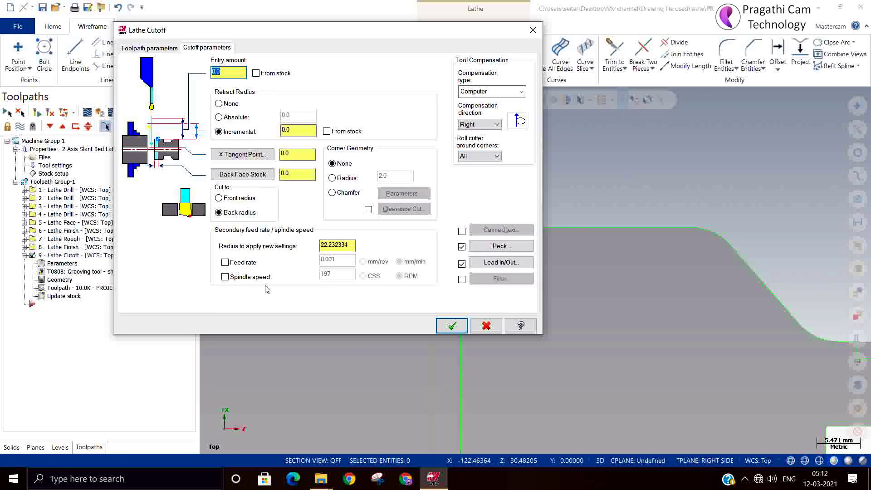
Step: Set the cutoff corner geometry to a 2.0 radius and regenerate the cutoff toolpath
{"action": "left_click", "coordinate": [357, 180]}
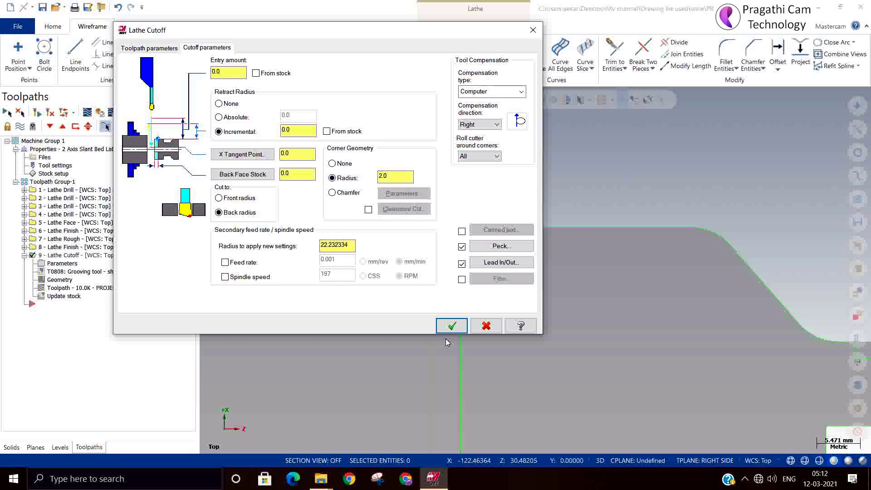
{"action": "left_click", "coordinate": [451, 326]}
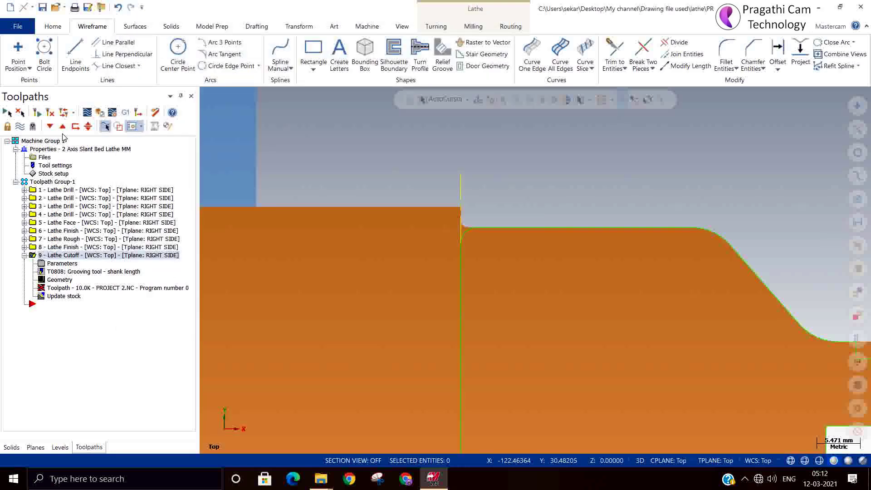
{"action": "left_click", "coordinate": [50, 114]}
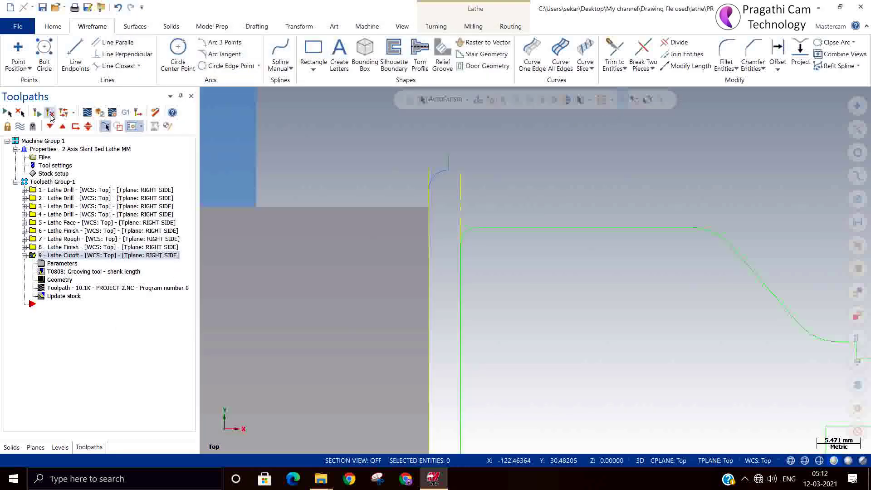
Step: Backplot the updated cutoff with stock shown and play it through
{"action": "left_click", "coordinate": [87, 113]}
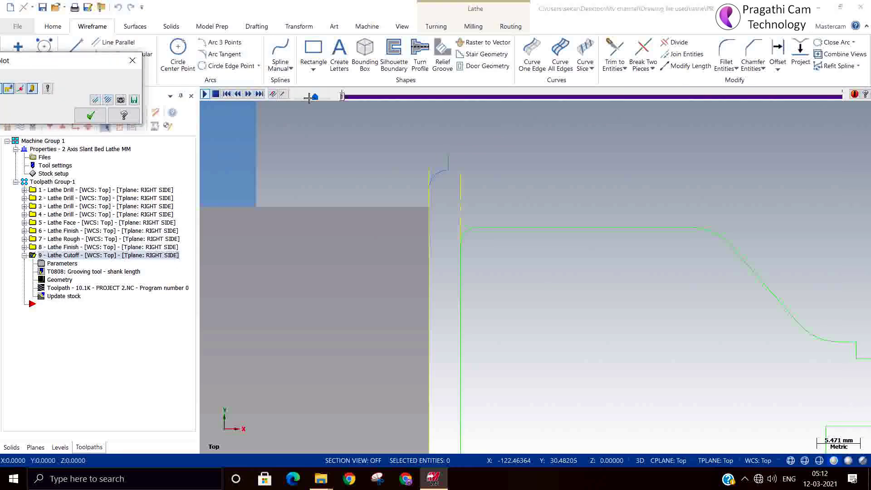
{"action": "left_click", "coordinate": [284, 94]}
{"action": "left_click_drag", "start_coordinate": [342, 96], "coordinate": [370, 97]}
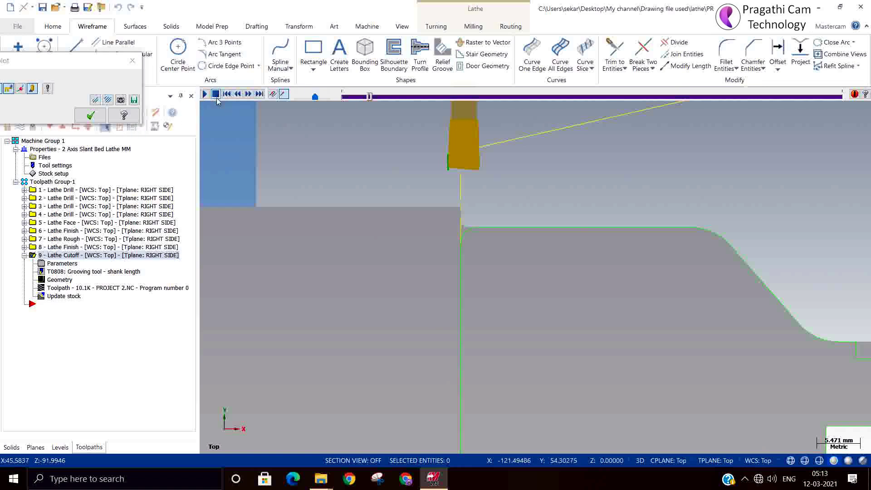
{"action": "left_click", "coordinate": [207, 94]}
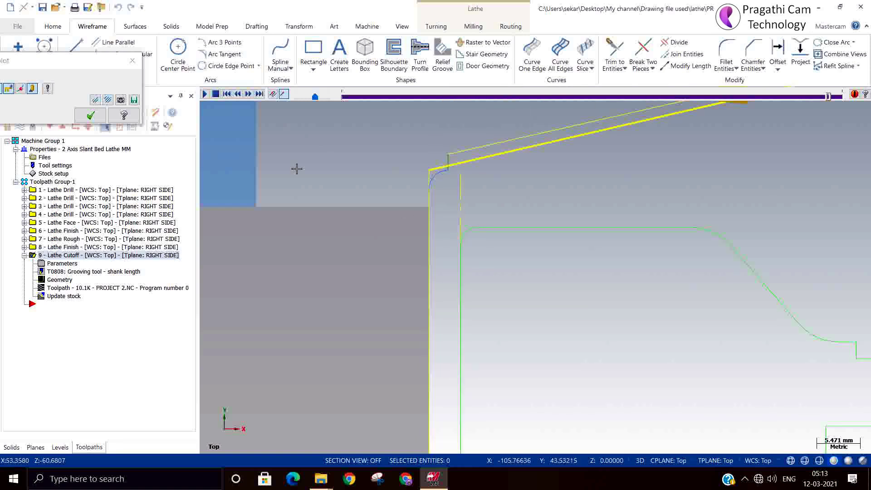
{"action": "left_click", "coordinate": [101, 117]}
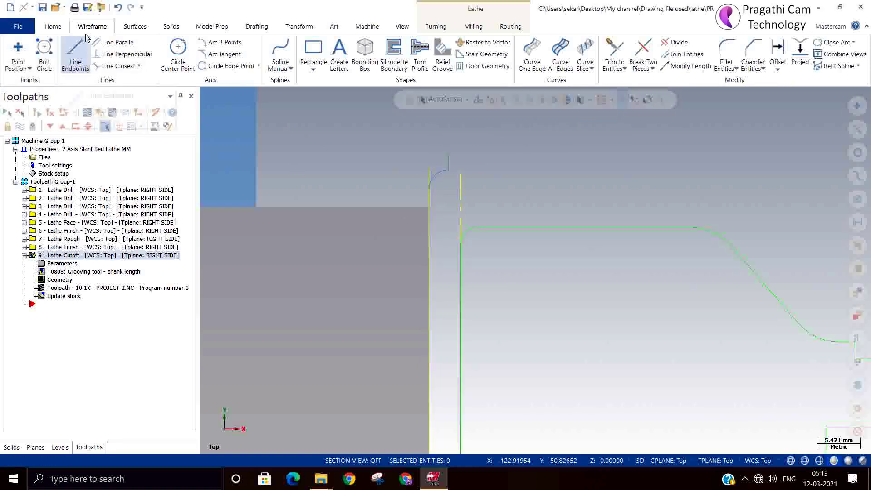
Step: Draw a vertical line straight up from the end of the part's top edge
{"action": "left_click", "coordinate": [53, 26]}
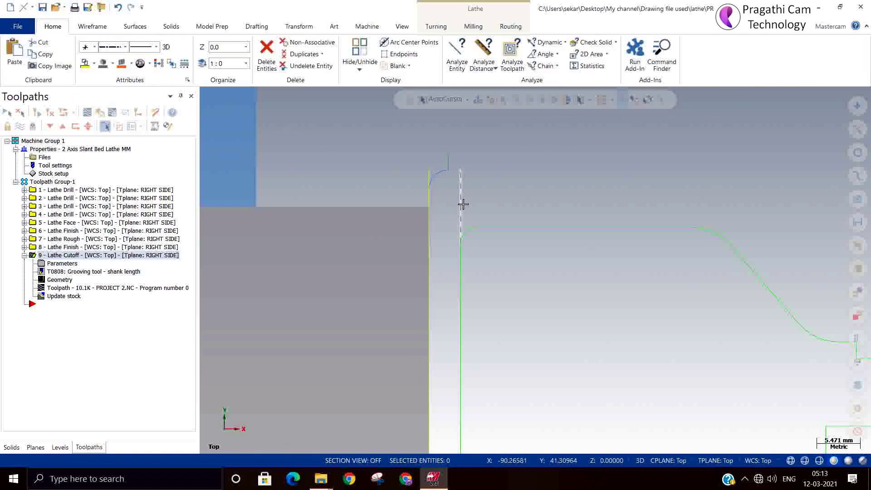
{"action": "scroll", "coordinate": [475, 218], "scroll_direction": "up", "scroll_amount": 1}
{"action": "scroll", "coordinate": [474, 232], "scroll_direction": "up", "scroll_amount": 2}
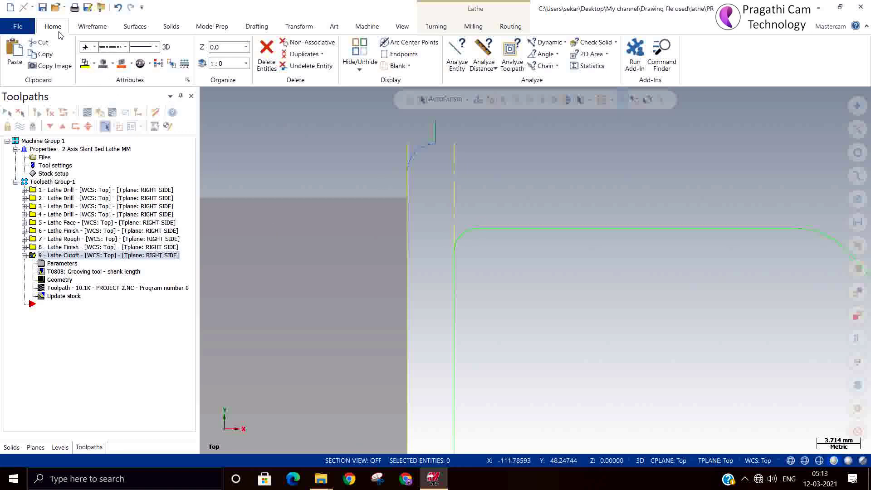
{"action": "left_click", "coordinate": [93, 26]}
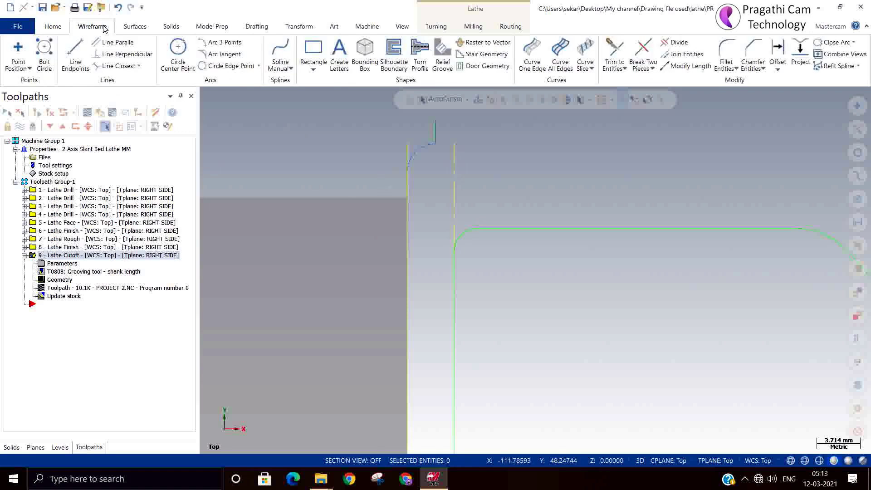
{"action": "left_click", "coordinate": [75, 54]}
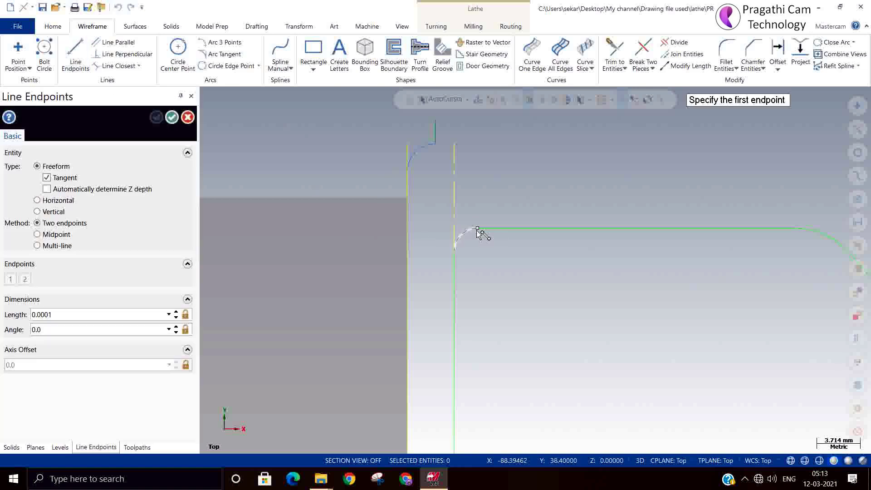
{"action": "left_click", "coordinate": [477, 227]}
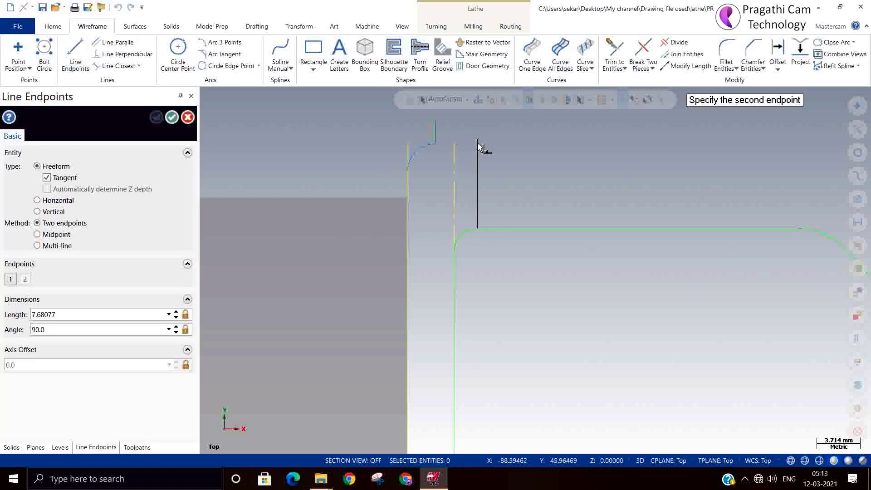
{"action": "left_click", "coordinate": [477, 154]}
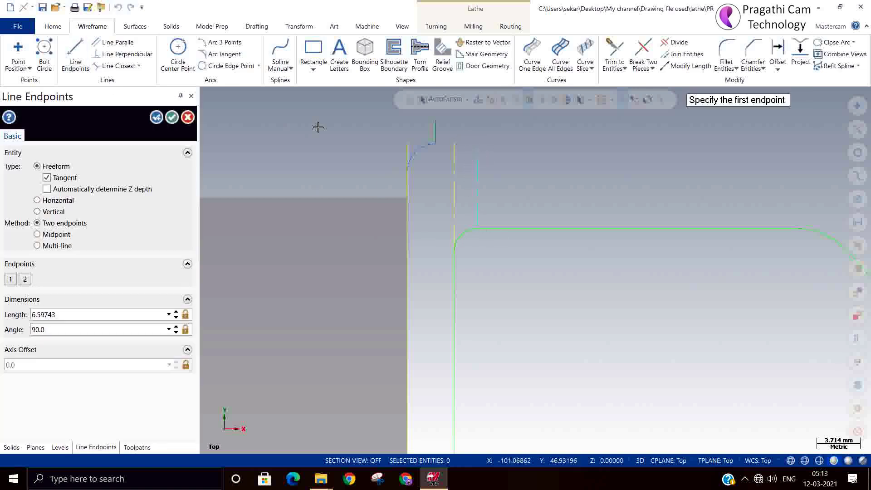
{"action": "left_click", "coordinate": [172, 117]}
Step: Analyze the corner arc at the profile start with Analyze Dynamic, confirming radius 2.0
{"action": "left_click", "coordinate": [53, 27]}
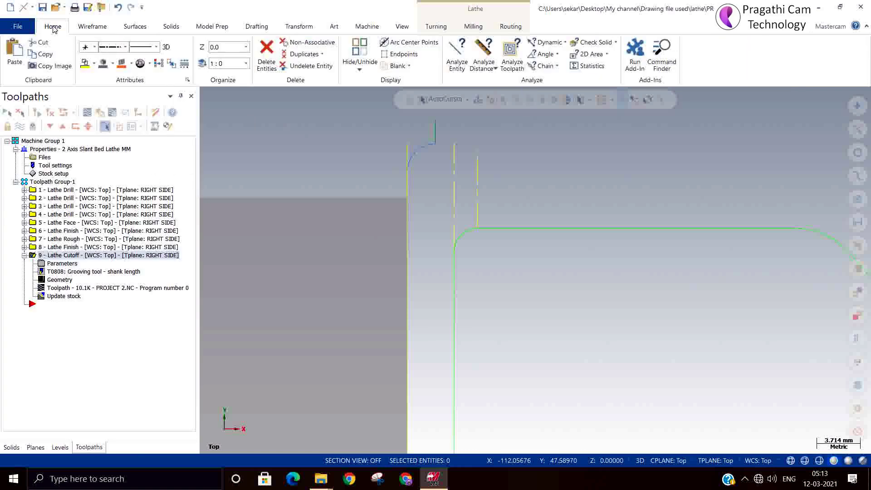
{"action": "left_click", "coordinate": [544, 42]}
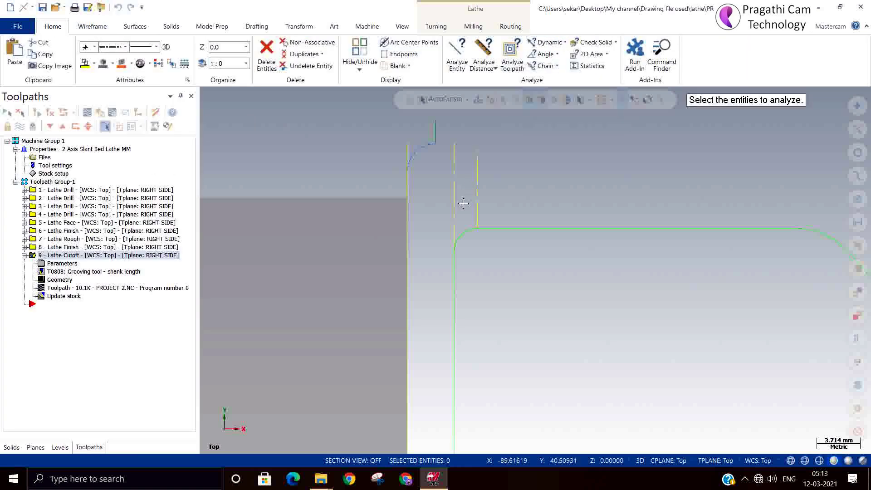
{"action": "left_click", "coordinate": [463, 235]}
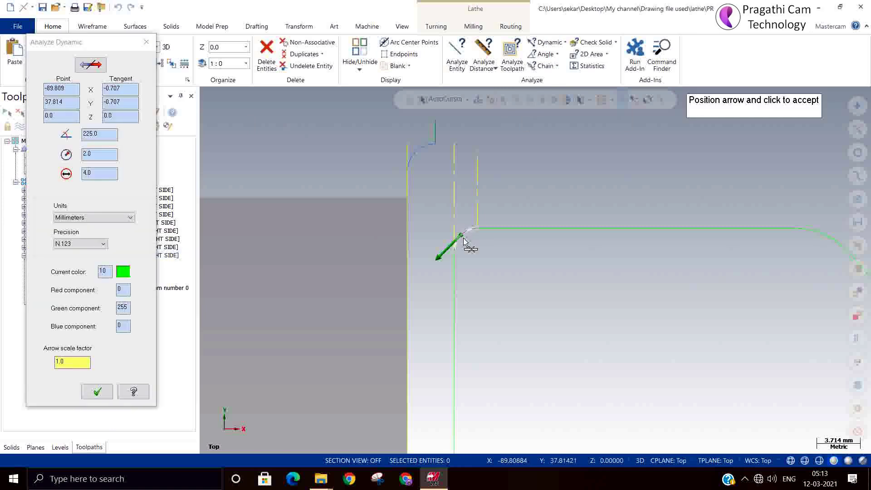
{"action": "left_click", "coordinate": [467, 245]}
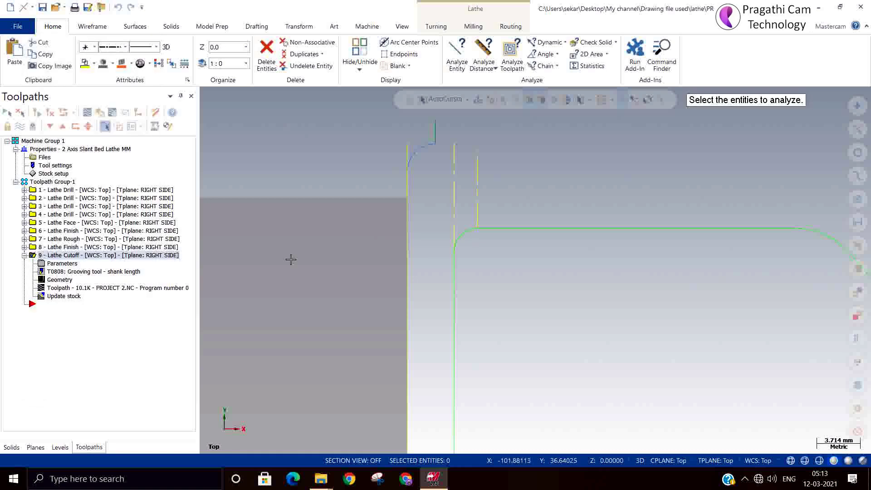
Step: Re-pick the cutoff boundary at the new line's top endpoint and regenerate the cutoff
{"action": "left_click", "coordinate": [47, 280]}
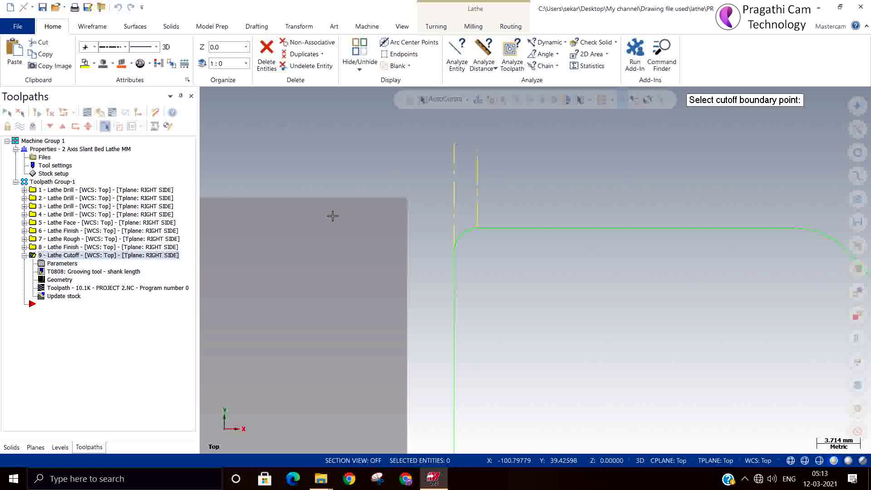
{"action": "left_click", "coordinate": [478, 151]}
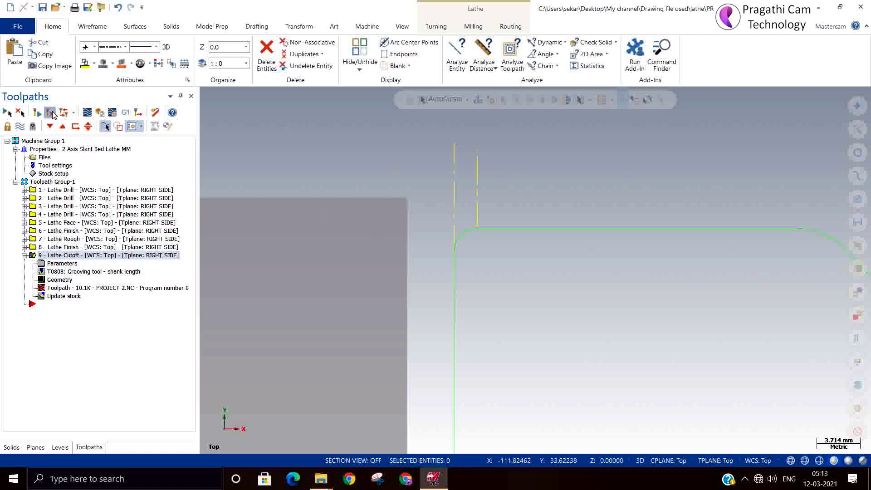
{"action": "left_click", "coordinate": [51, 113]}
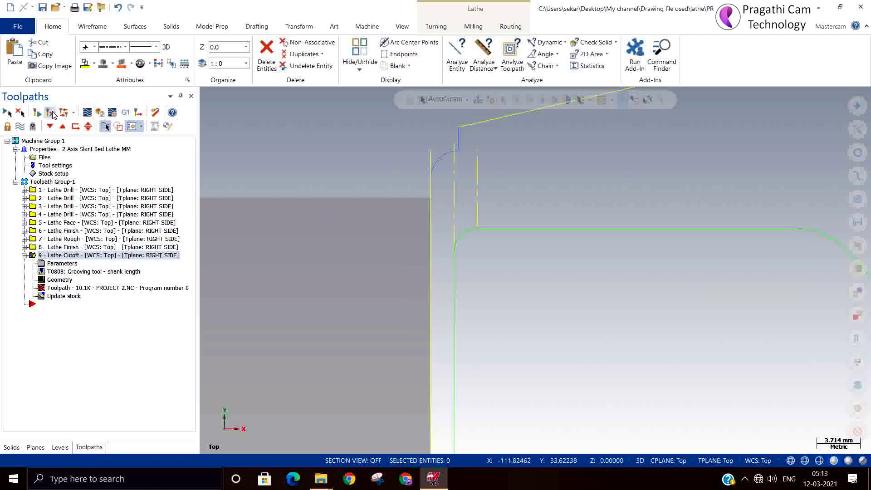
Step: Play the re-chained cutoff in backplot to verify it
{"action": "left_click", "coordinate": [87, 112]}
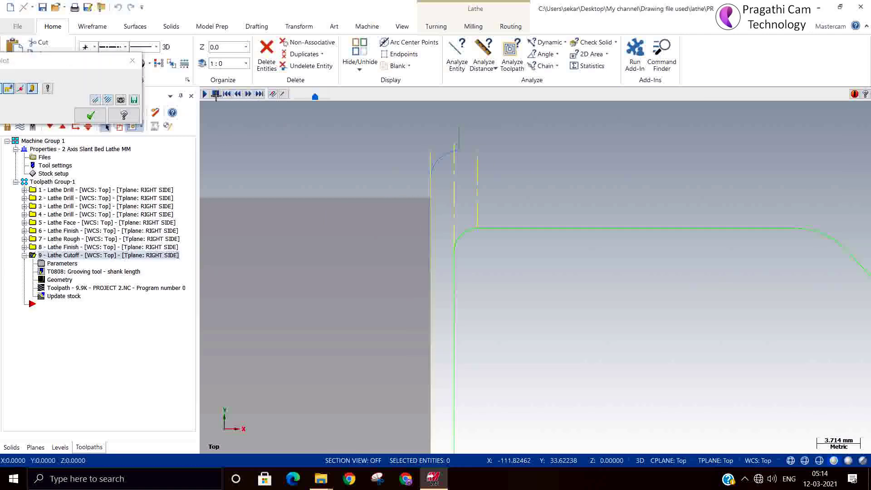
{"action": "left_click", "coordinate": [206, 94]}
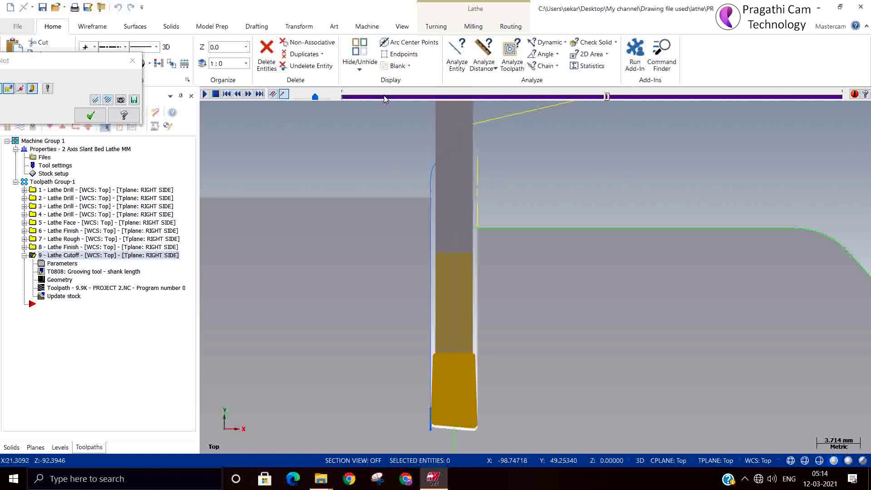
{"action": "left_click", "coordinate": [90, 116]}
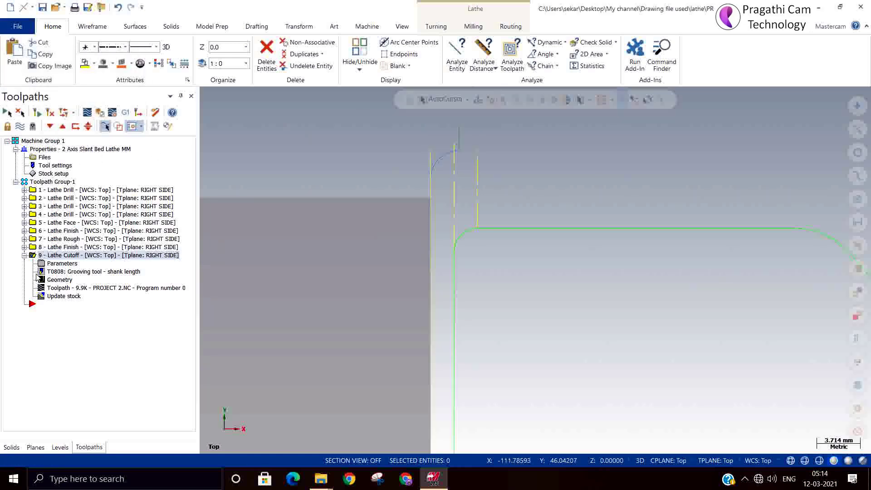
Step: Re-pick the cutoff boundary at the top of the left yellow line, regenerate, and reopen the cutoff parameters
{"action": "left_click", "coordinate": [49, 280]}
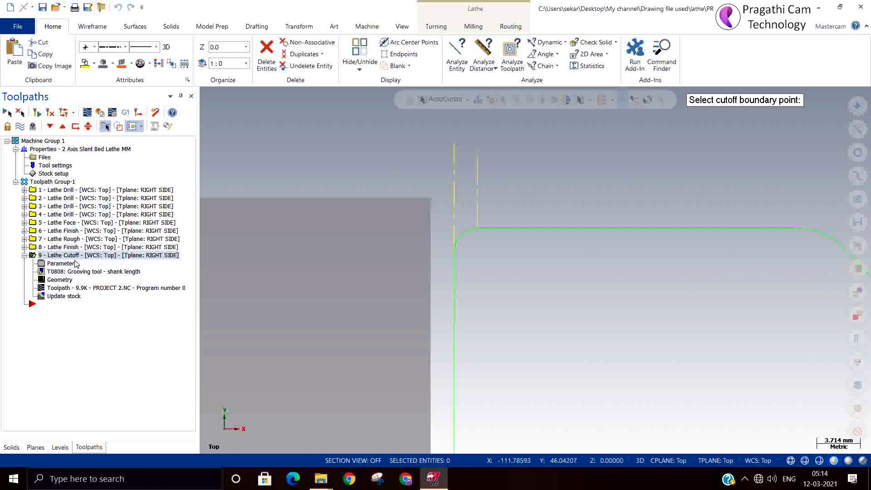
{"action": "left_click", "coordinate": [456, 147]}
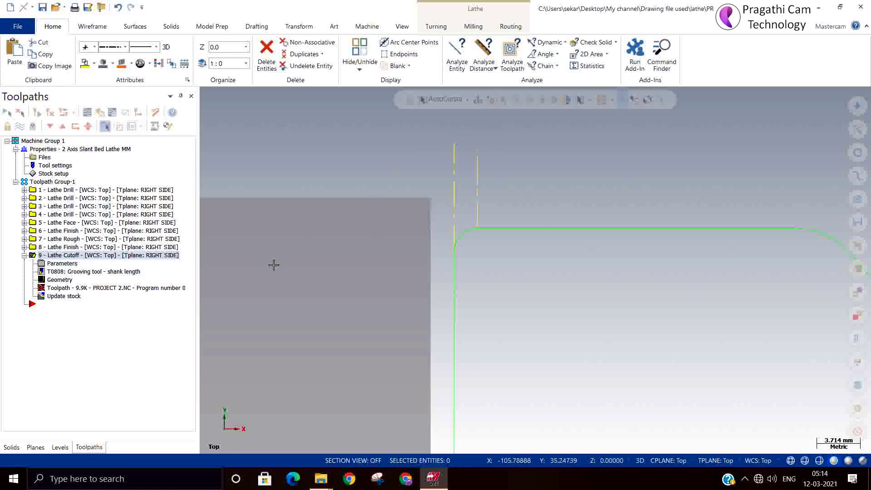
{"action": "left_click", "coordinate": [49, 112]}
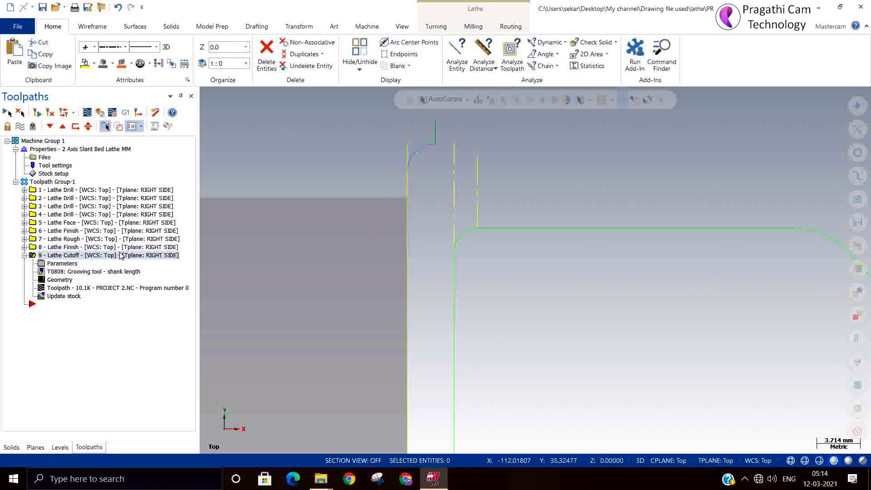
{"action": "left_click", "coordinate": [52, 266]}
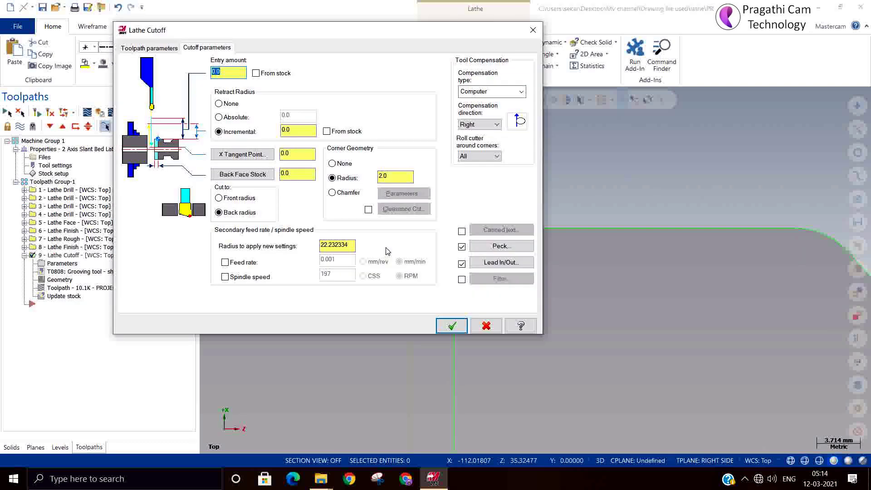
Step: Set the cutoff to cut to the front radius, regenerate it, and step through its backplot
{"action": "left_click", "coordinate": [228, 199]}
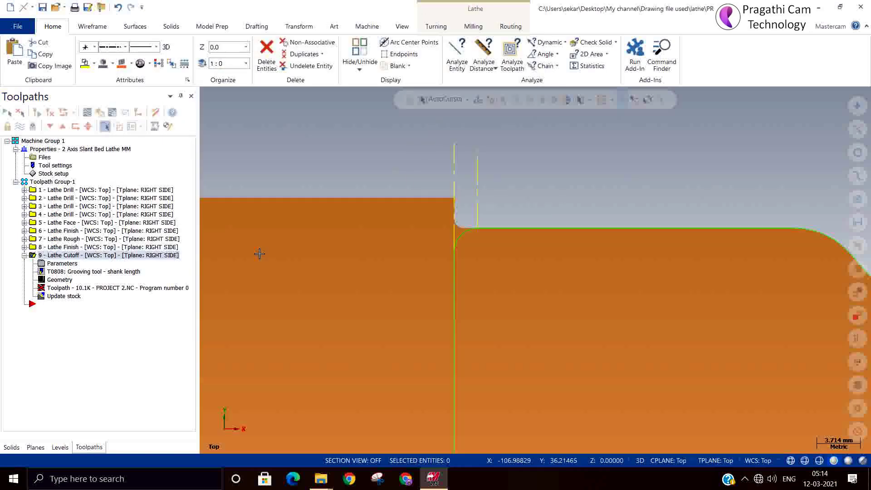
{"action": "left_click", "coordinate": [50, 113]}
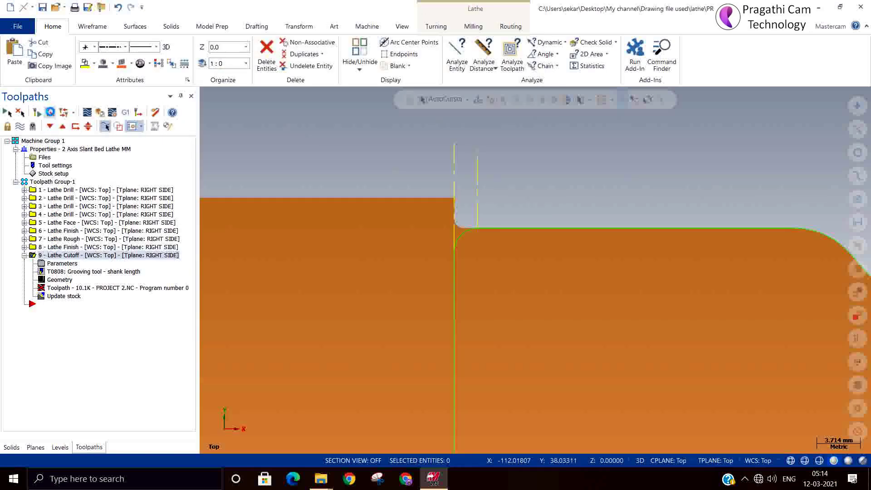
{"action": "left_click", "coordinate": [87, 113]}
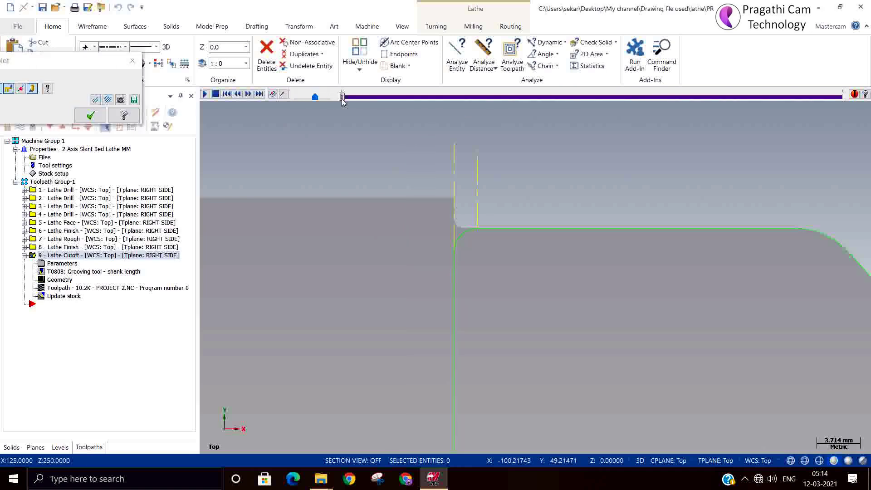
{"action": "left_click", "coordinate": [377, 97]}
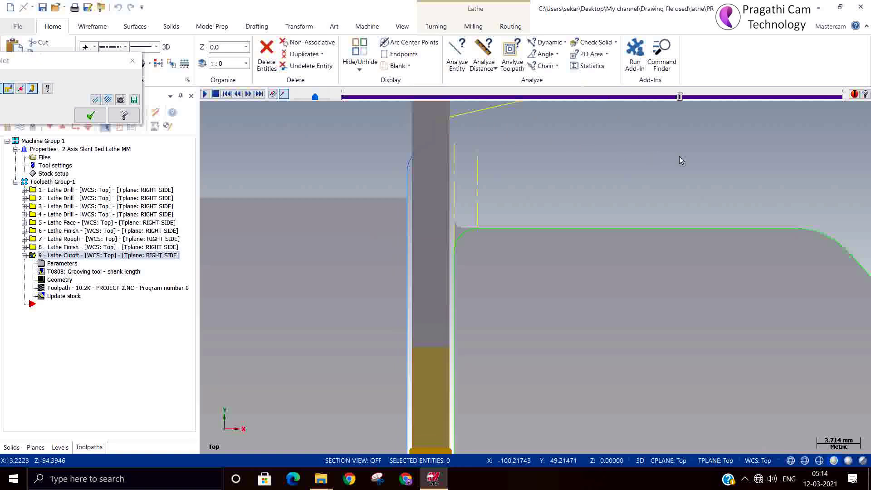
{"action": "left_click_drag", "start_coordinate": [680, 156], "coordinate": [410, 180]}
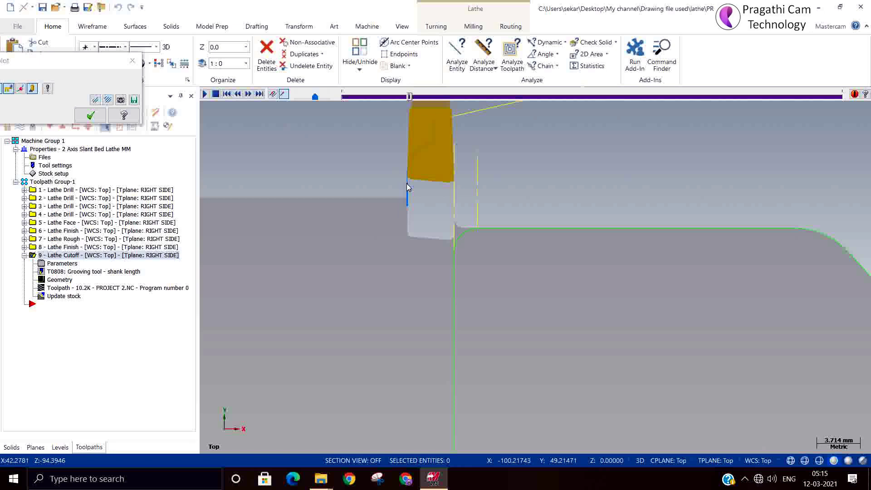
{"action": "left_click_drag", "start_coordinate": [407, 183], "coordinate": [465, 136]}
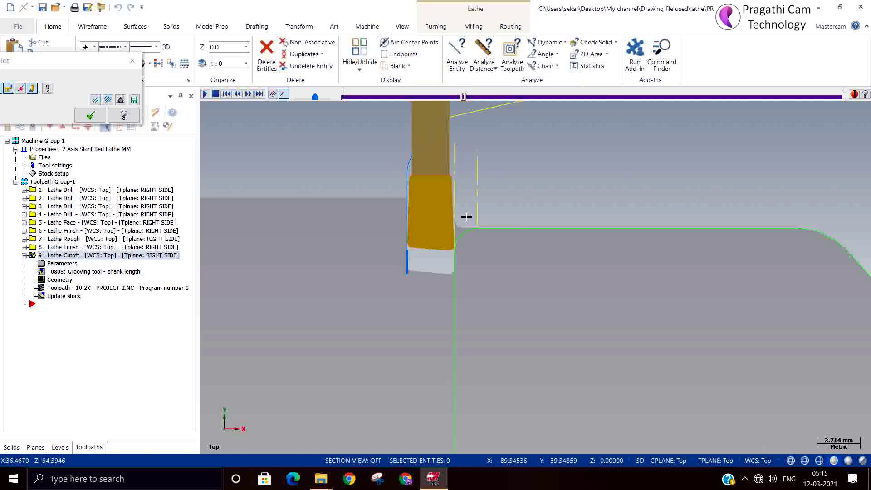
{"action": "left_click", "coordinate": [91, 115]}
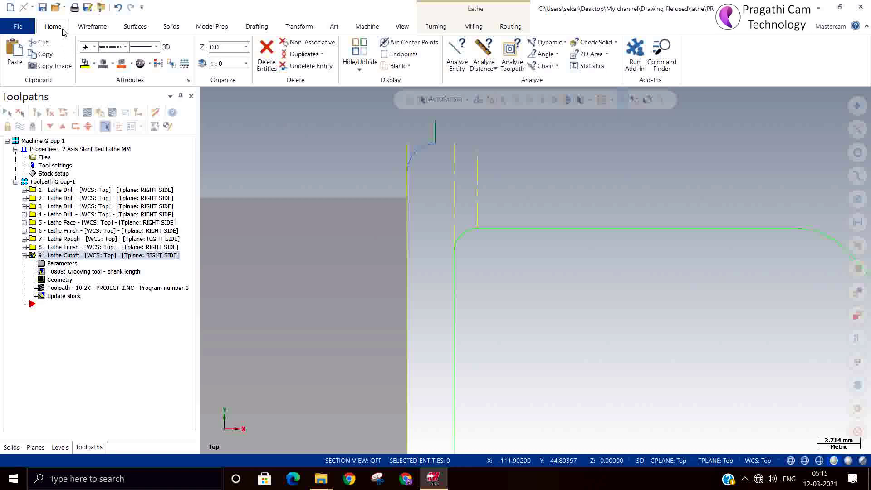
Step: Draw a horizontal line from the part corner left to the vertical boundary line
{"action": "left_click", "coordinate": [92, 26]}
{"action": "left_click", "coordinate": [75, 55]}
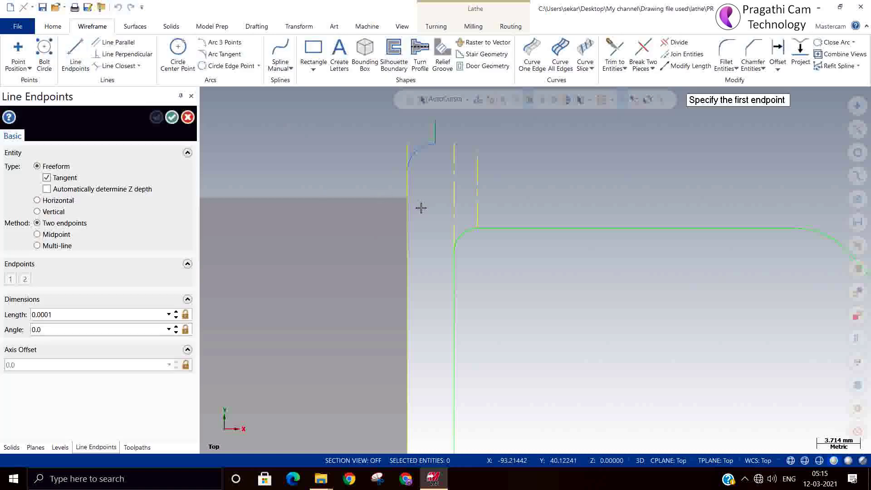
{"action": "left_click", "coordinate": [478, 228]}
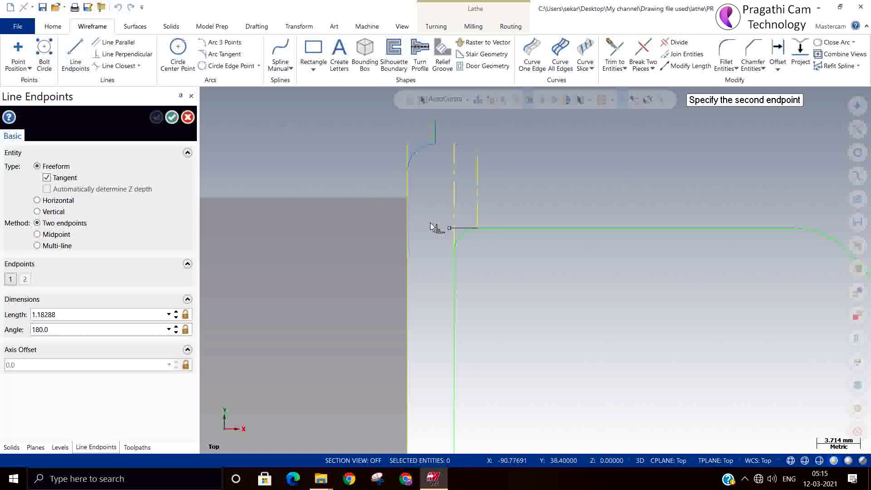
{"action": "left_click", "coordinate": [404, 228]}
{"action": "left_click", "coordinate": [172, 117]}
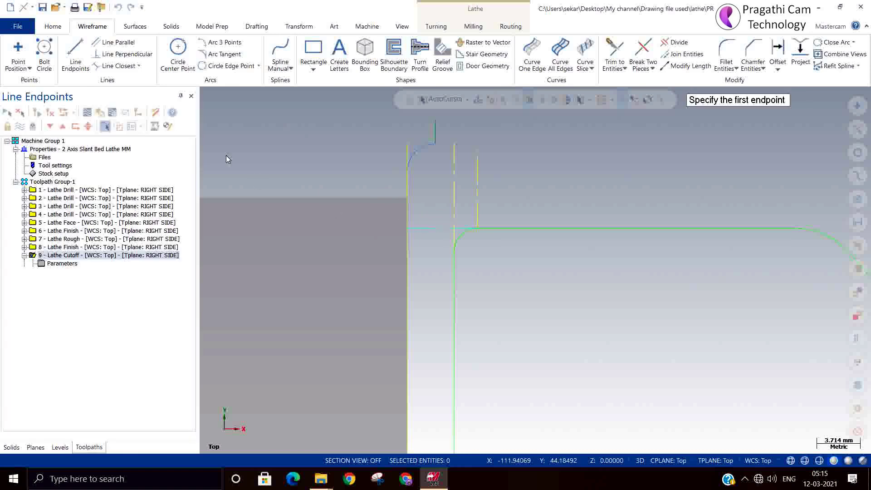
Step: Trim the vertical and new horizontal lines to each other, forming a sharp corner
{"action": "scroll", "coordinate": [450, 231], "scroll_direction": "up", "scroll_amount": 4}
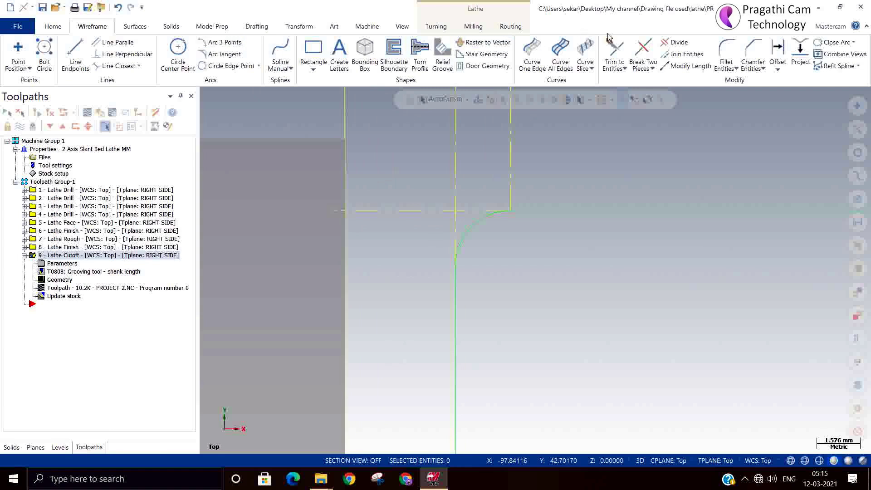
{"action": "left_click", "coordinate": [615, 52]}
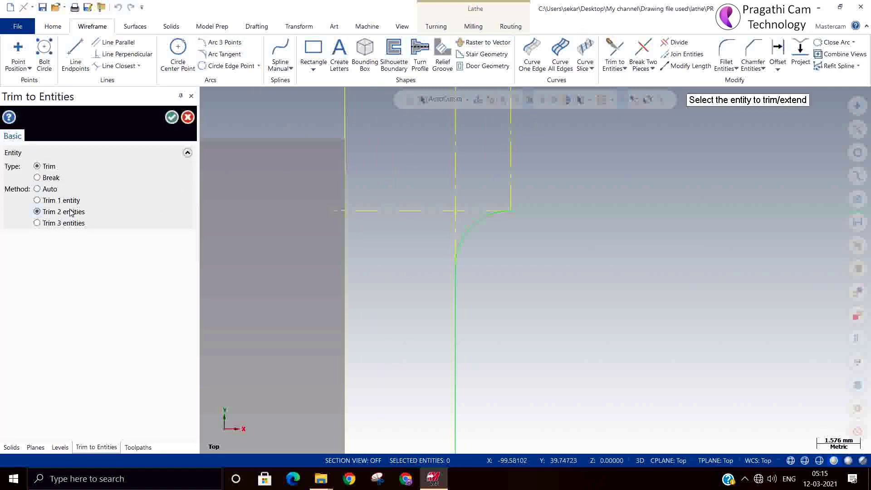
{"action": "left_click", "coordinate": [462, 212]}
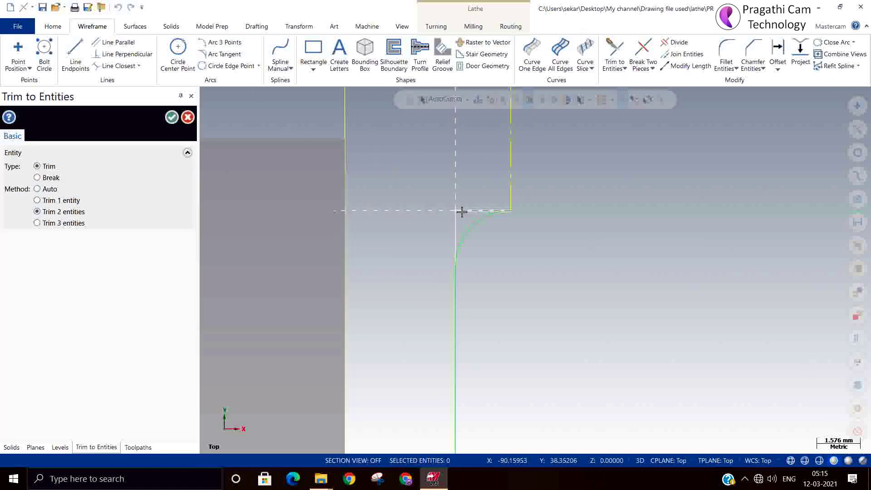
{"action": "left_click", "coordinate": [461, 211]}
{"action": "left_click", "coordinate": [171, 117]}
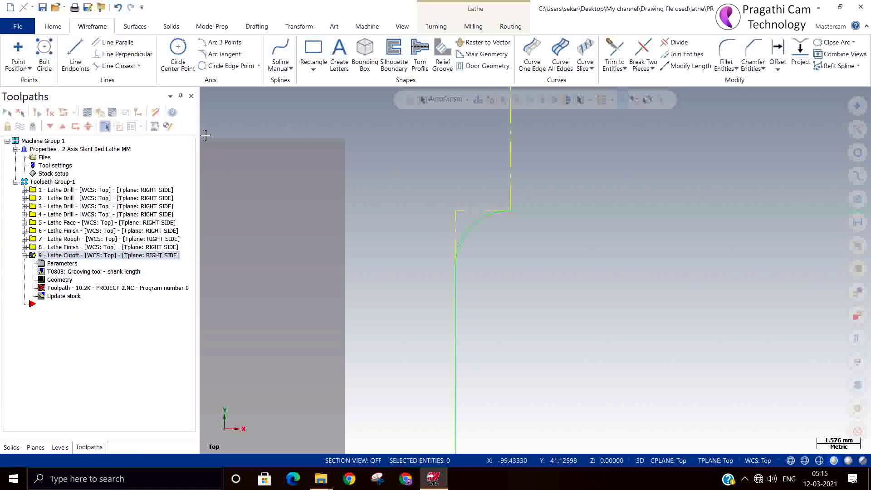
{"action": "left_click", "coordinate": [58, 281]}
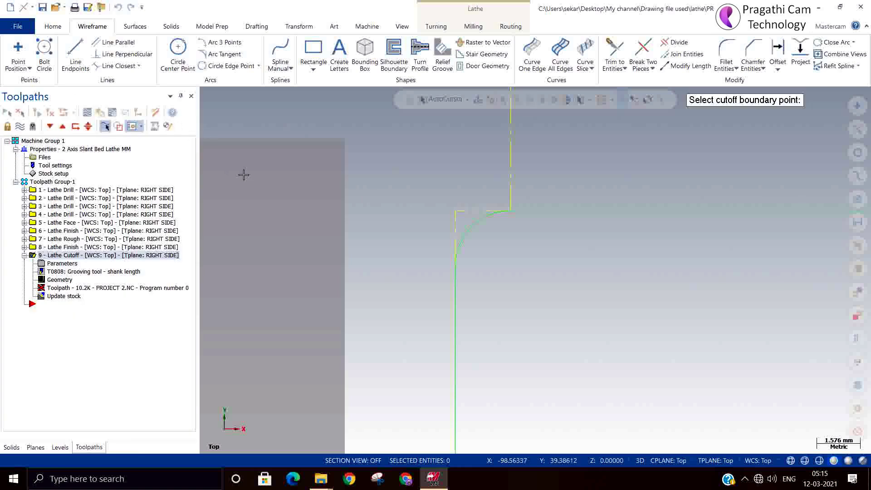
Step: Pick the new corner as the cutoff boundary point and regenerate, dismissing the error report
{"action": "left_click", "coordinate": [451, 211]}
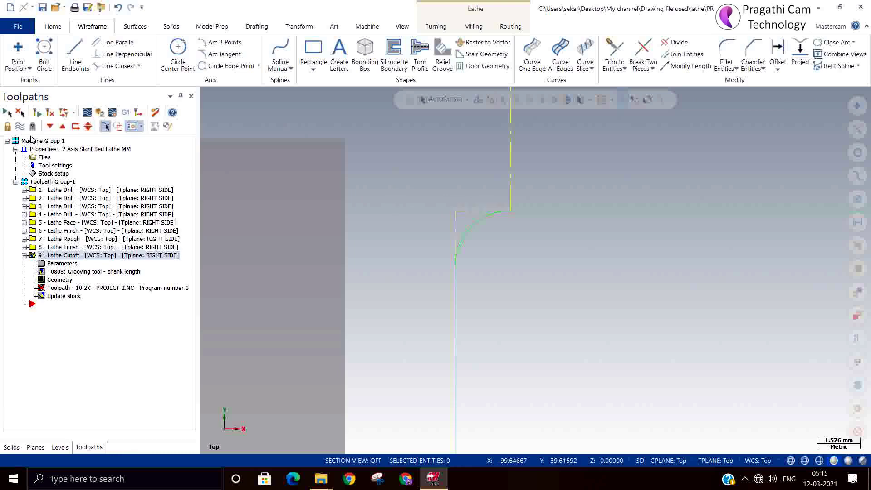
{"action": "left_click", "coordinate": [48, 113]}
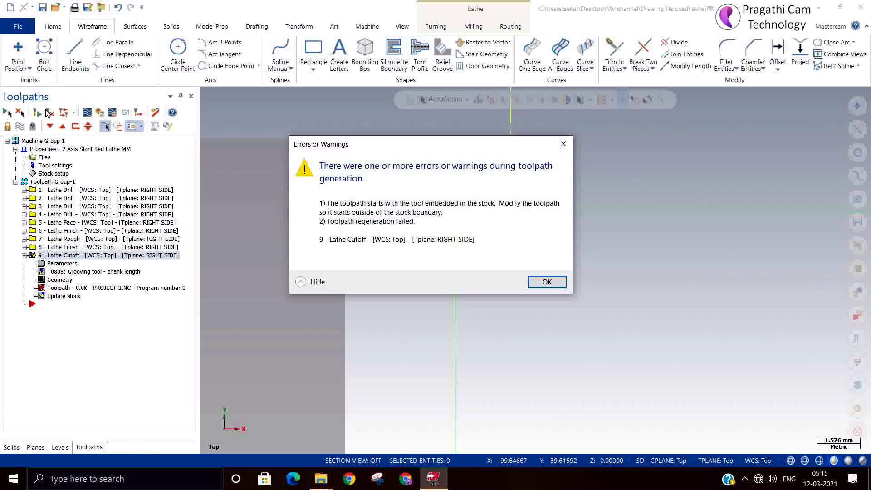
{"action": "left_click", "coordinate": [536, 282]}
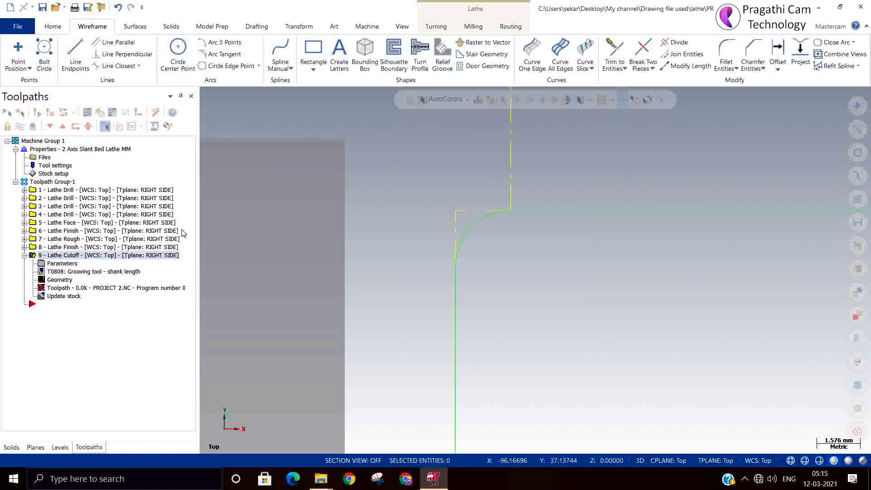
Step: Re-accept the cutoff parameters and retry regenerating, which still fails with the tool embedded in stock
{"action": "left_click", "coordinate": [45, 264]}
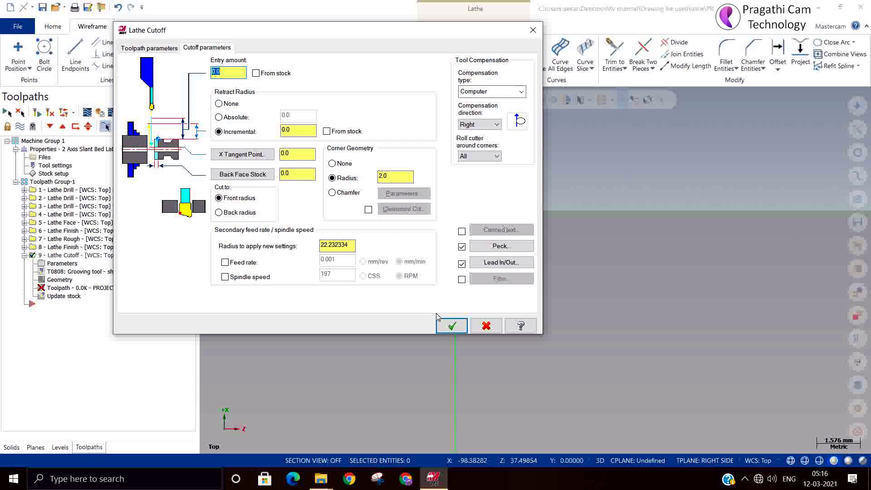
{"action": "left_click", "coordinate": [451, 325]}
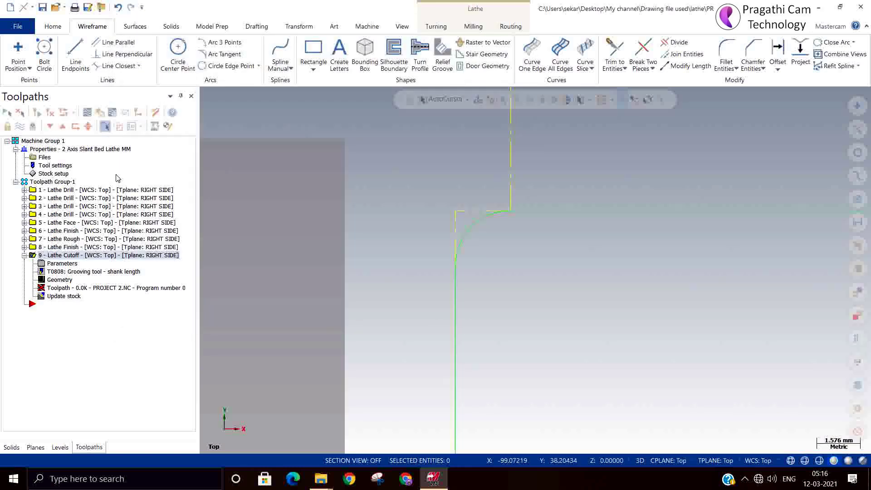
{"action": "left_click", "coordinate": [50, 112]}
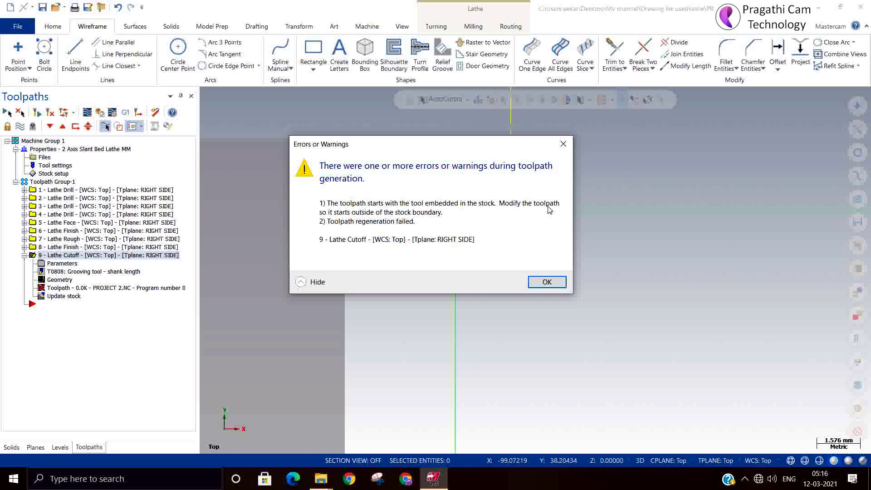
{"action": "left_click", "coordinate": [545, 281]}
{"action": "scroll", "coordinate": [604, 324], "scroll_direction": "down", "scroll_amount": 1}
{"action": "scroll", "coordinate": [604, 324], "scroll_direction": "down", "scroll_amount": 3}
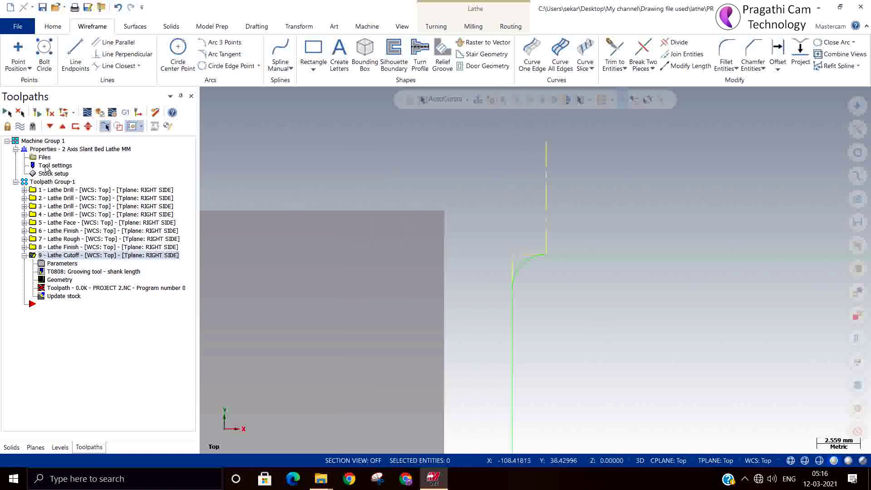
{"action": "left_click", "coordinate": [50, 113]}
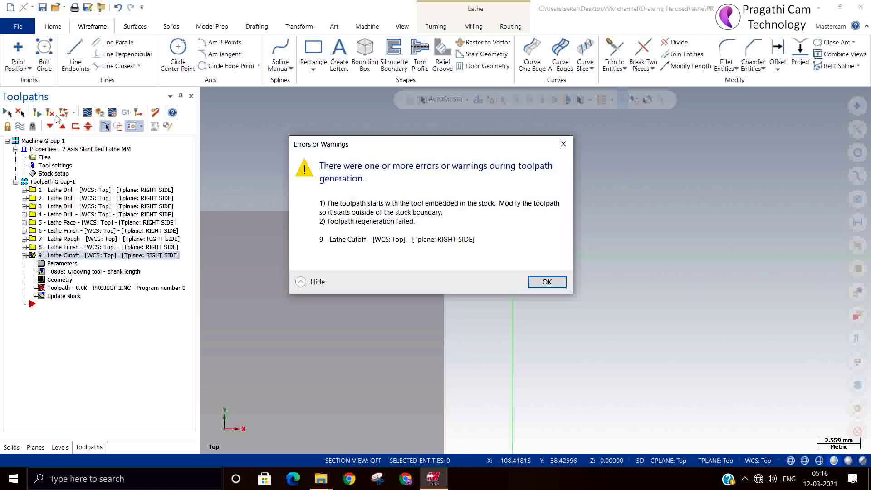
{"action": "left_click", "coordinate": [546, 282]}
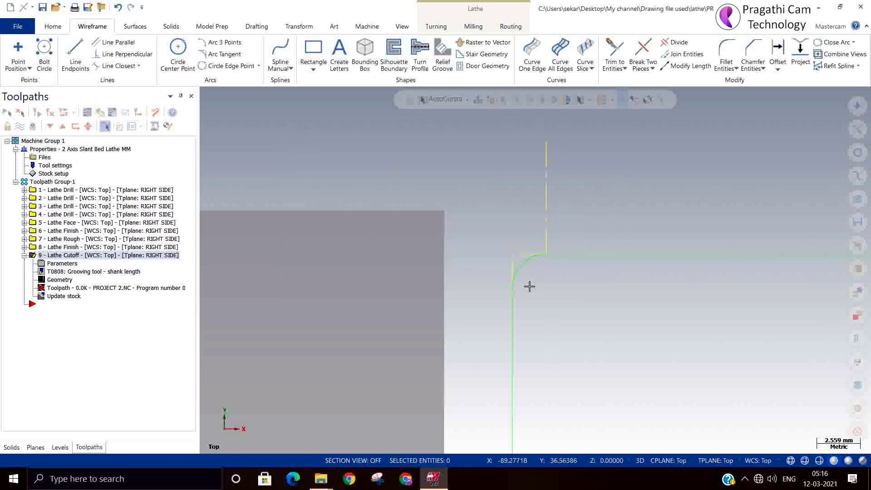
{"action": "scroll", "coordinate": [368, 304], "scroll_direction": "down", "scroll_amount": 1}
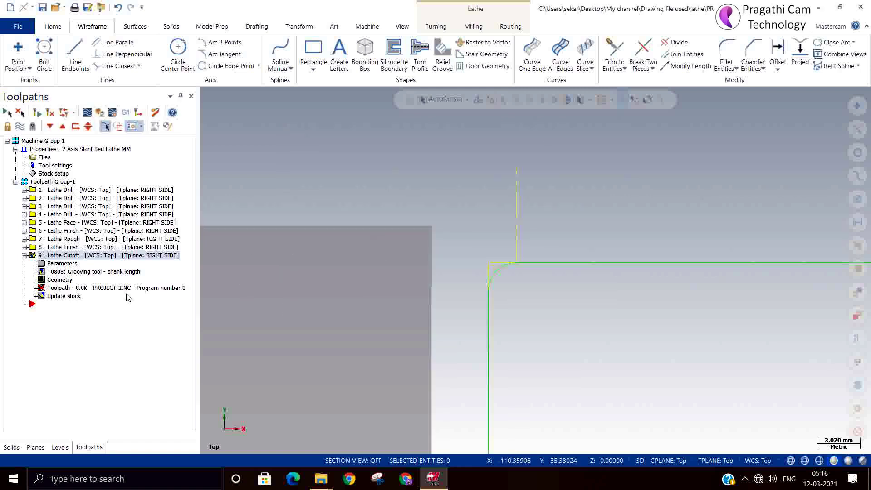
Step: Show the Lathe Finish toolpath, then expand and select the Lathe Rough operation
{"action": "left_click", "coordinate": [49, 248]}
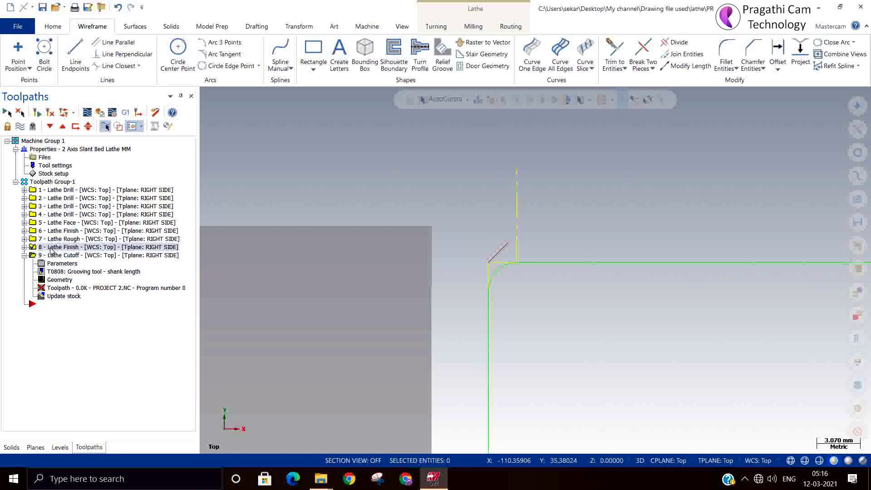
{"action": "scroll", "coordinate": [567, 352], "scroll_direction": "down", "scroll_amount": 2}
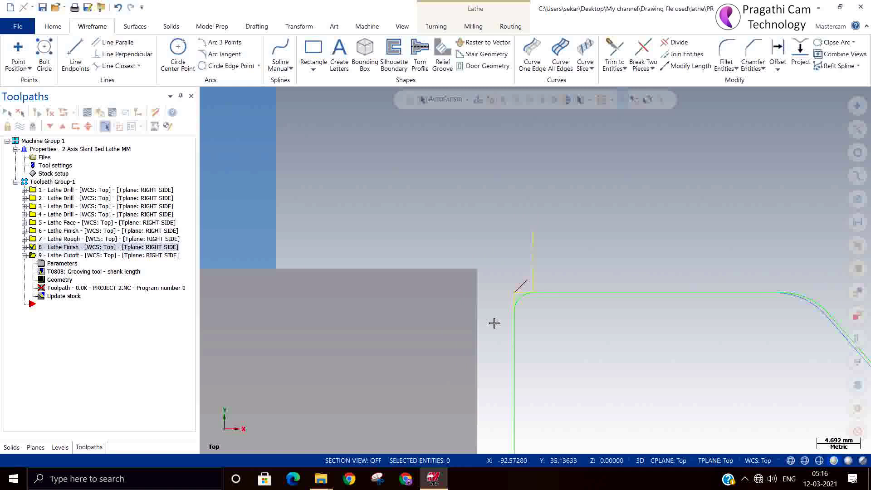
{"action": "left_click", "coordinate": [24, 239]}
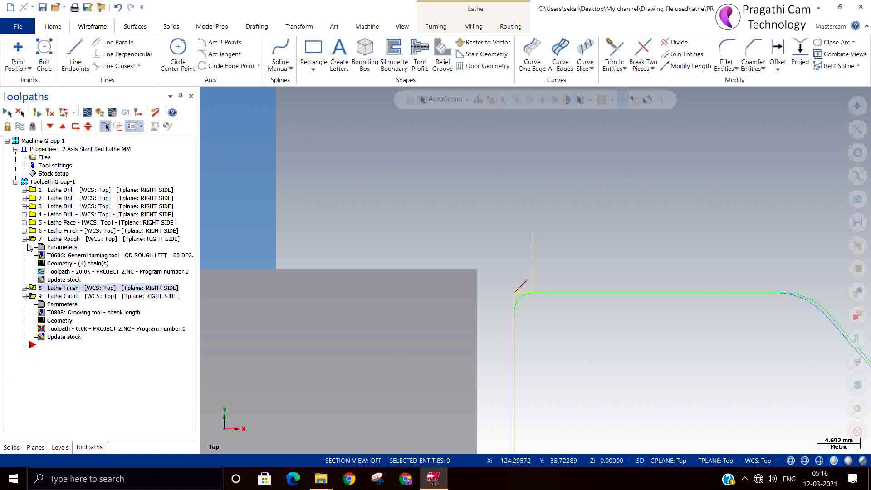
{"action": "left_click", "coordinate": [68, 239]}
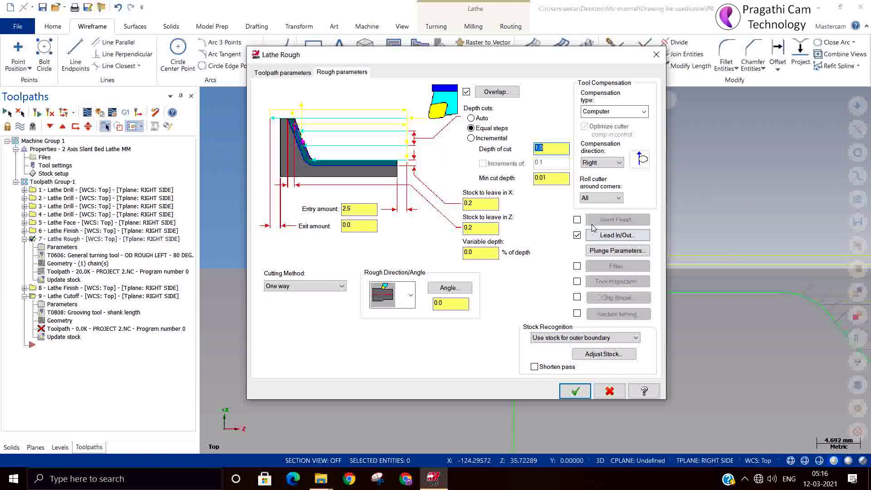
Step: Try an entry arc on the rough pass's lead-in, then turn it back off
{"action": "left_click", "coordinate": [606, 235]}
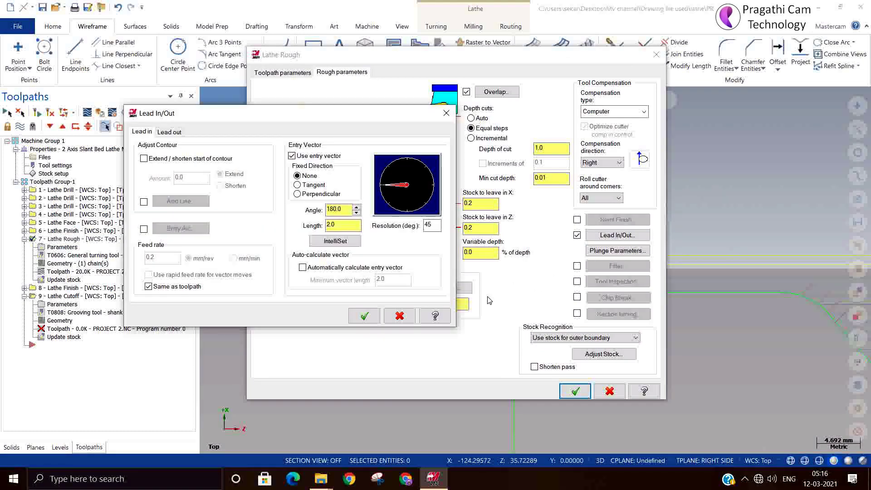
{"action": "left_click", "coordinate": [144, 229]}
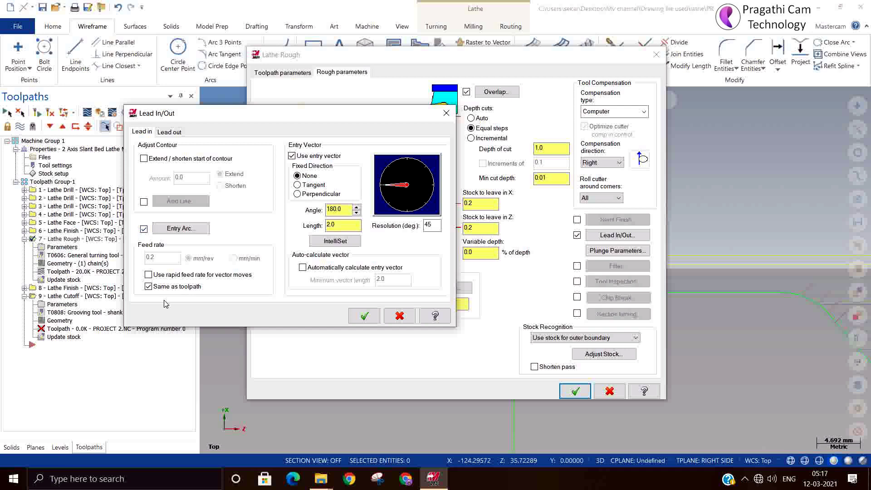
{"action": "left_click", "coordinate": [144, 230]}
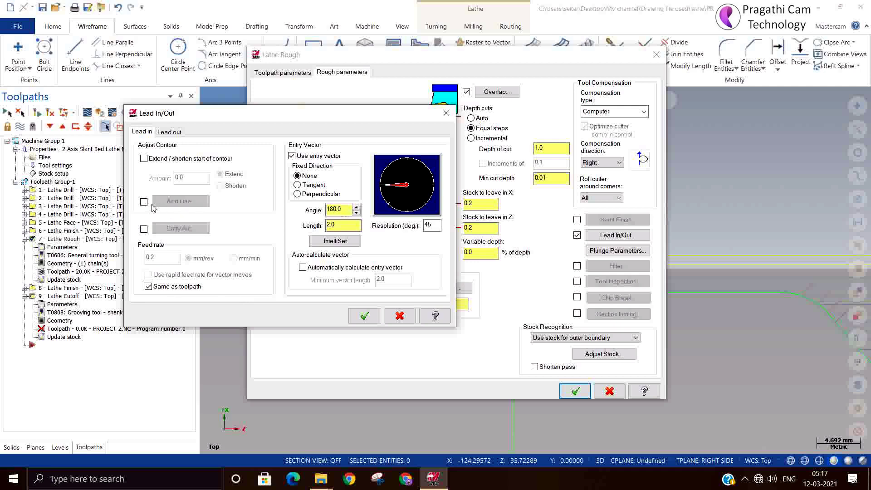
Step: Try a 5 mm exit line on the lead-out, then cancel the changes and close Lathe Rough parameters
{"action": "left_click", "coordinate": [177, 133]}
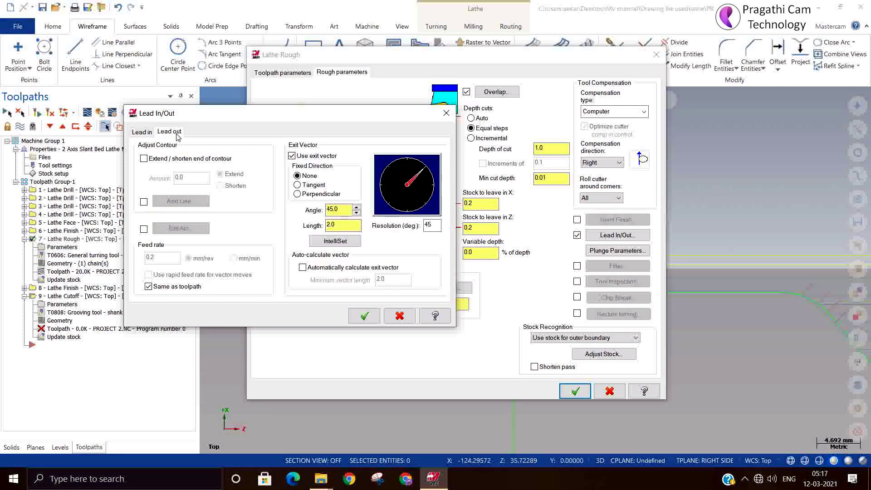
{"action": "left_click", "coordinate": [143, 202]}
{"action": "left_click", "coordinate": [182, 202]}
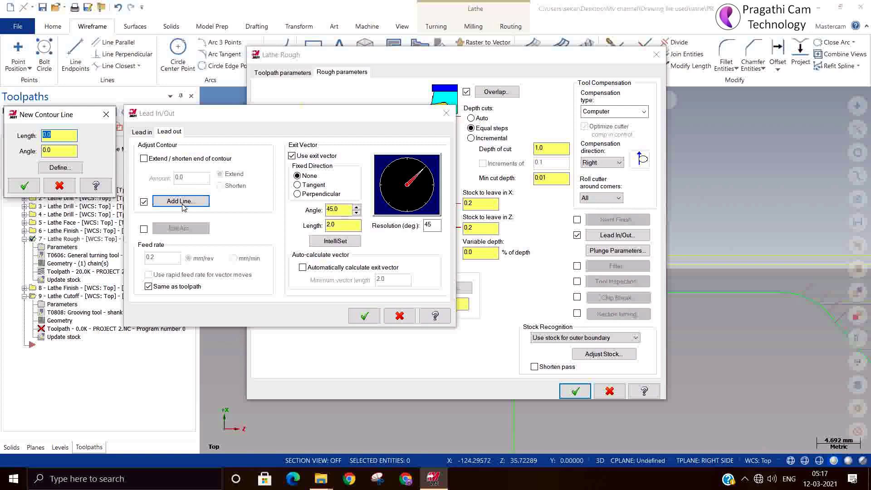
{"action": "type", "text": "5"}
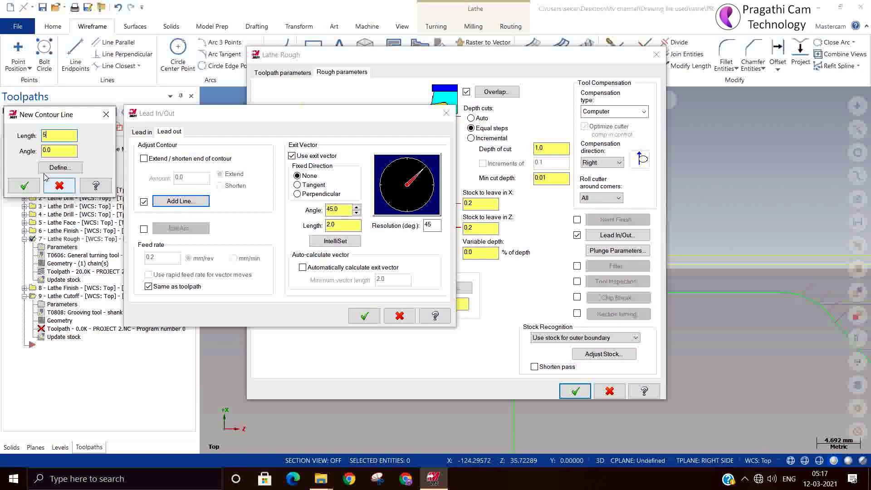
{"action": "left_click", "coordinate": [25, 186]}
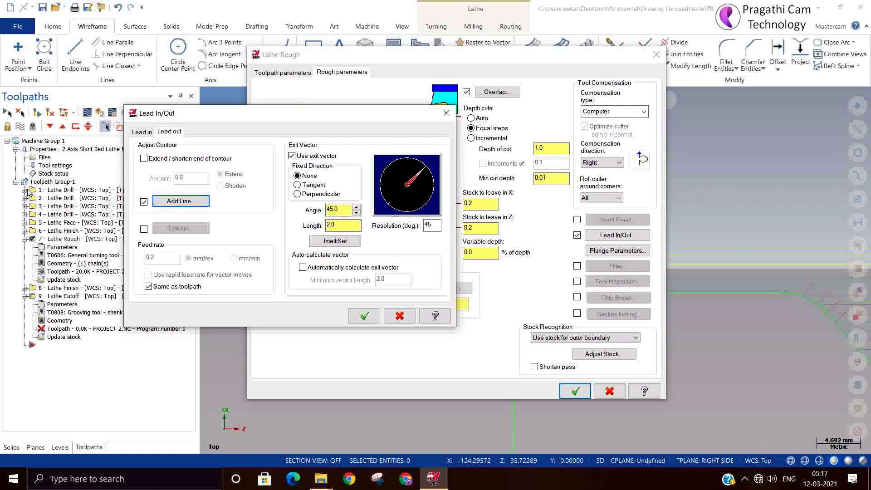
{"action": "left_click", "coordinate": [143, 202]}
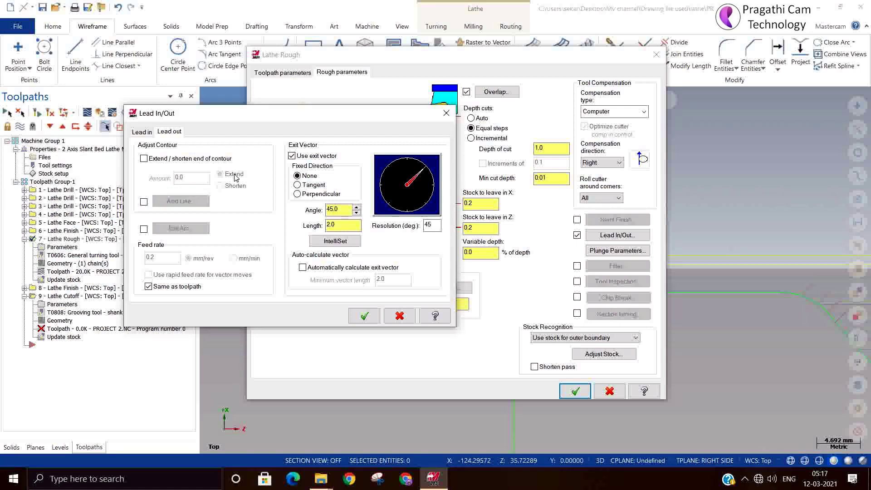
{"action": "left_click", "coordinate": [400, 315]}
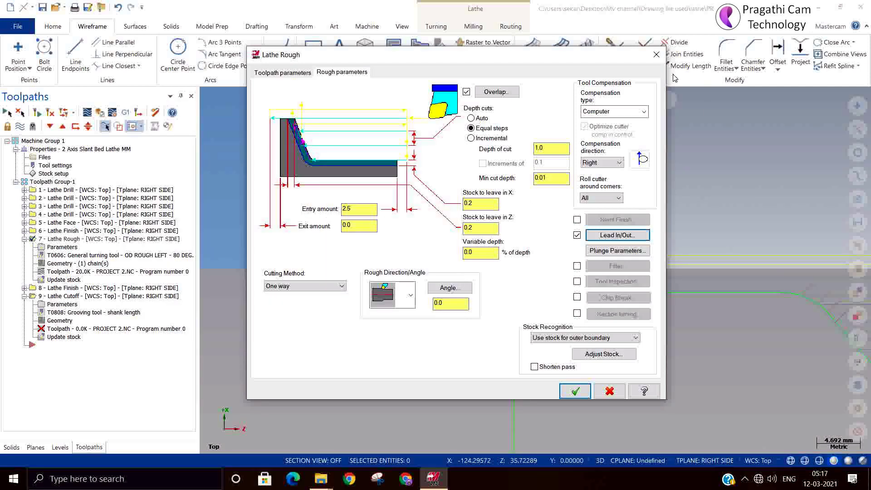
{"action": "left_click", "coordinate": [656, 54]}
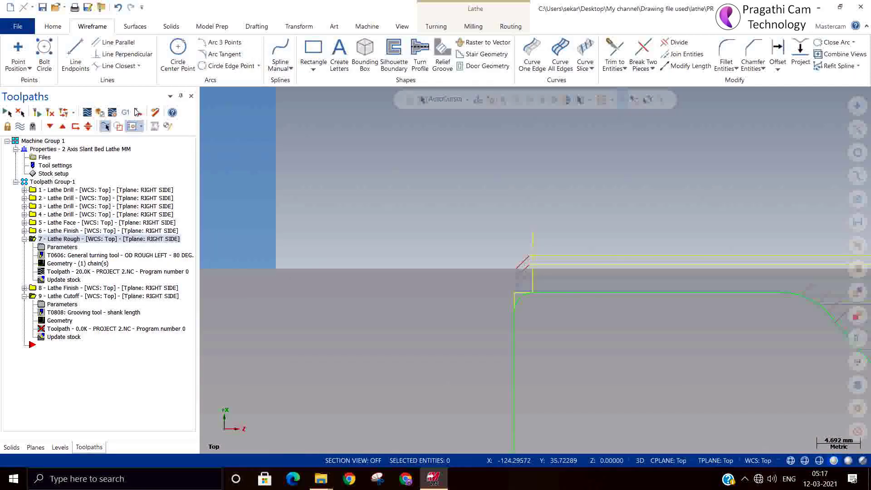
Step: Draw a short horizontal line leftward from the profile's front corner
{"action": "left_click", "coordinate": [75, 53]}
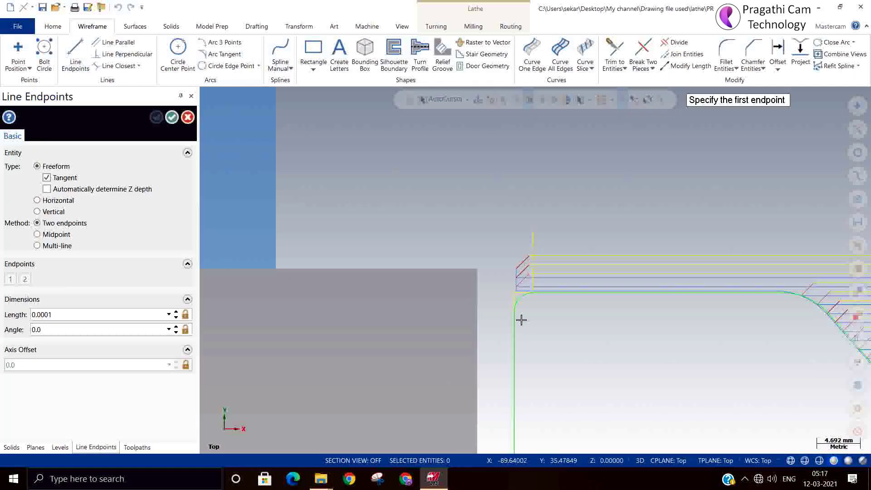
{"action": "scroll", "coordinate": [522, 313], "scroll_direction": "up", "scroll_amount": 4}
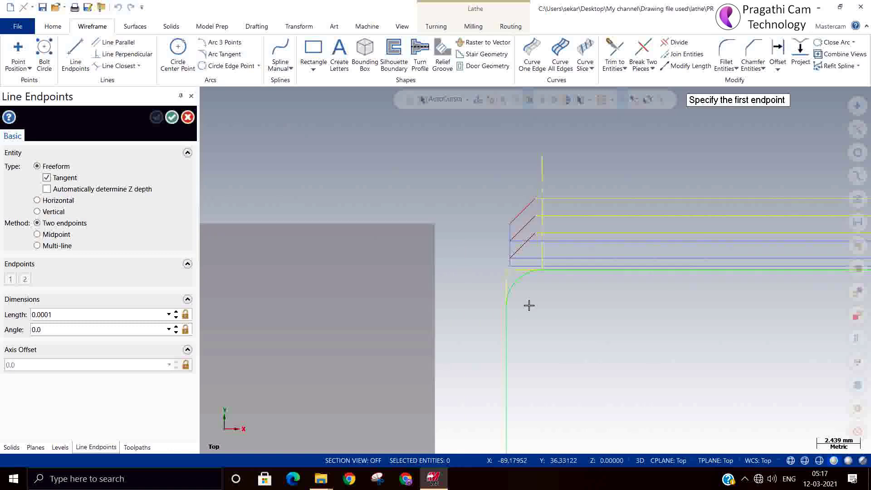
{"action": "left_click", "coordinate": [544, 265]}
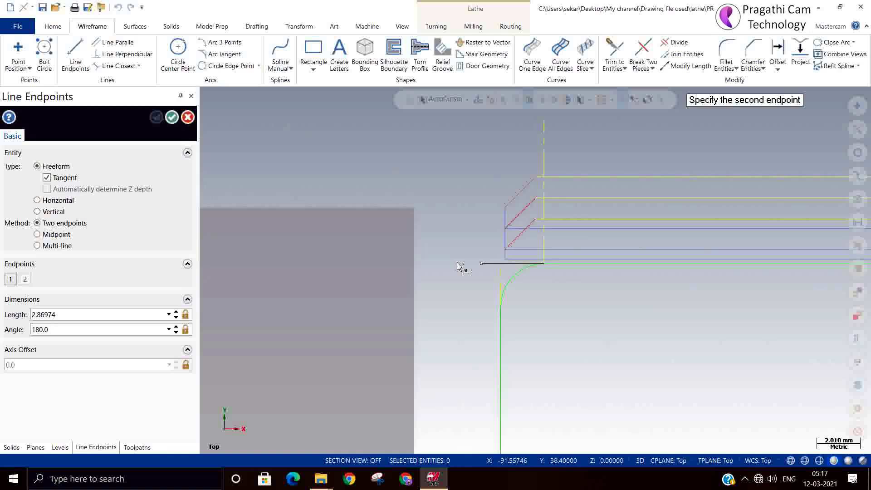
{"action": "left_click", "coordinate": [410, 263]}
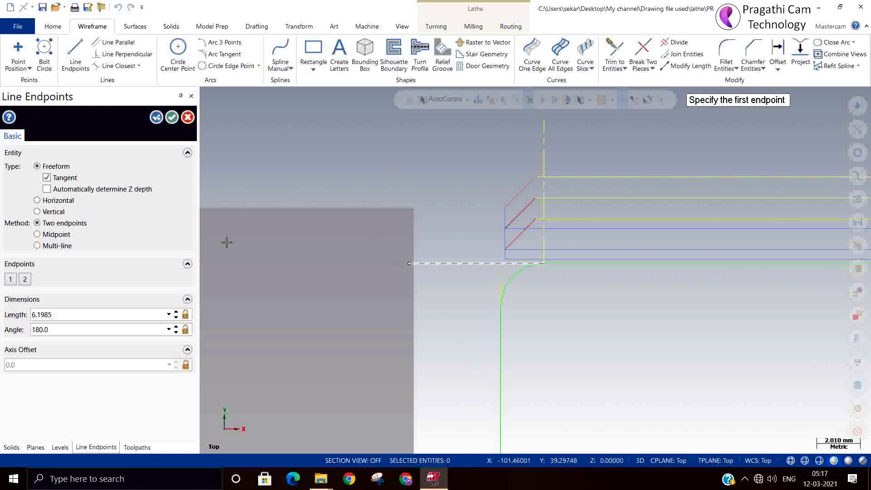
{"action": "left_click", "coordinate": [172, 117]}
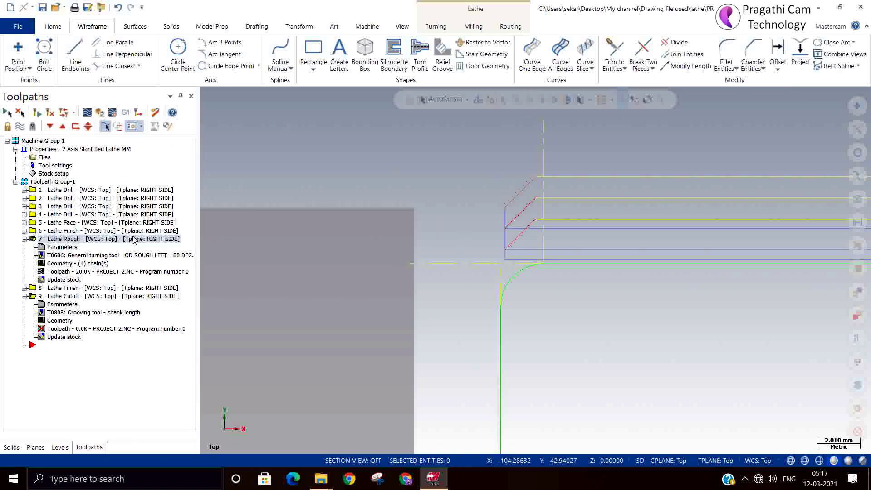
Step: Remove all existing chains from the Lathe Rough operation's geometry
{"action": "left_click", "coordinate": [55, 263]}
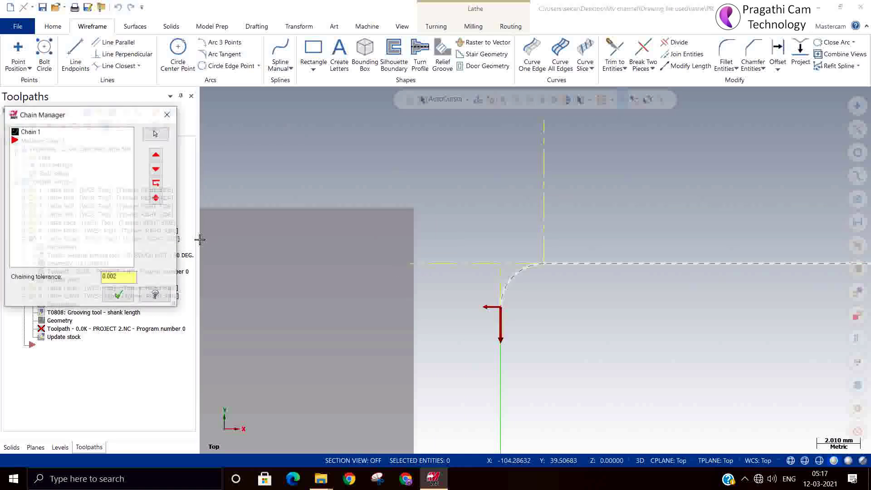
{"action": "left_click", "coordinate": [36, 132]}
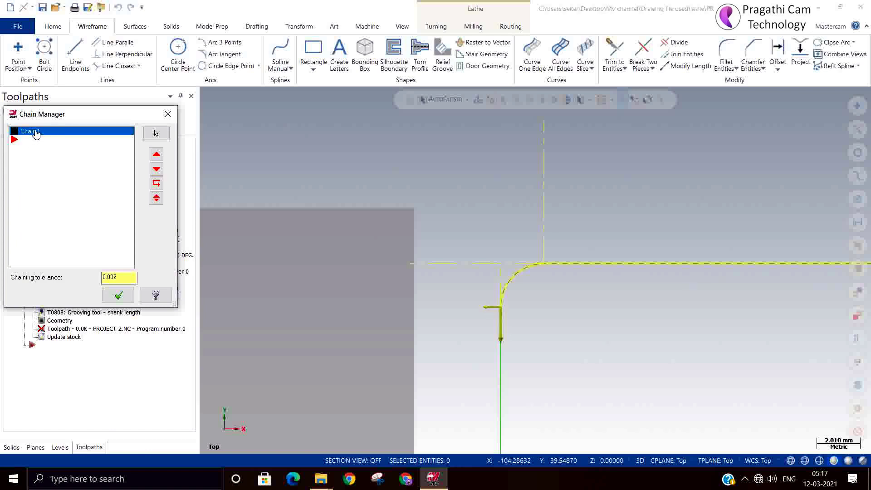
{"action": "right_click", "coordinate": [35, 133]}
{"action": "left_click", "coordinate": [59, 162]}
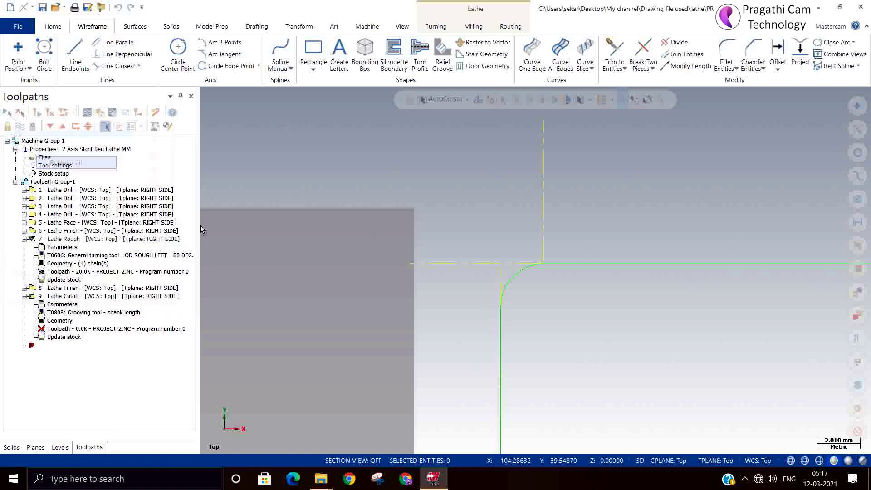
{"action": "scroll", "coordinate": [391, 246], "scroll_direction": "down", "scroll_amount": 5}
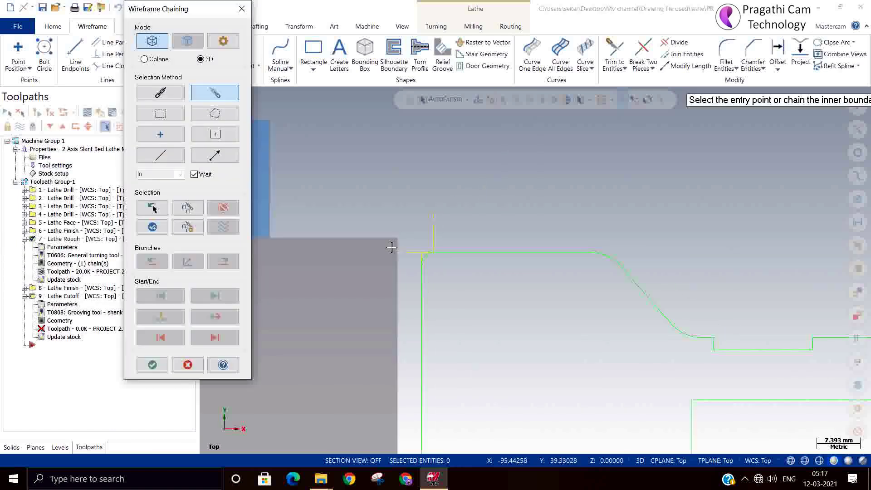
{"action": "scroll", "coordinate": [461, 265], "scroll_direction": "down", "scroll_amount": 1}
{"action": "scroll", "coordinate": [663, 318], "scroll_direction": "up", "scroll_amount": 3}
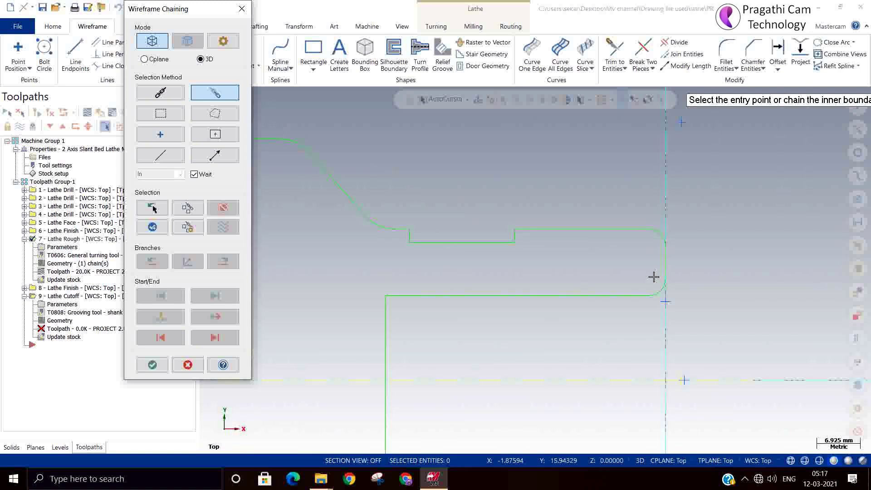
Step: Start a new reversed chain on the profile, switching to partial chaining after the warning
{"action": "left_click", "coordinate": [655, 235]}
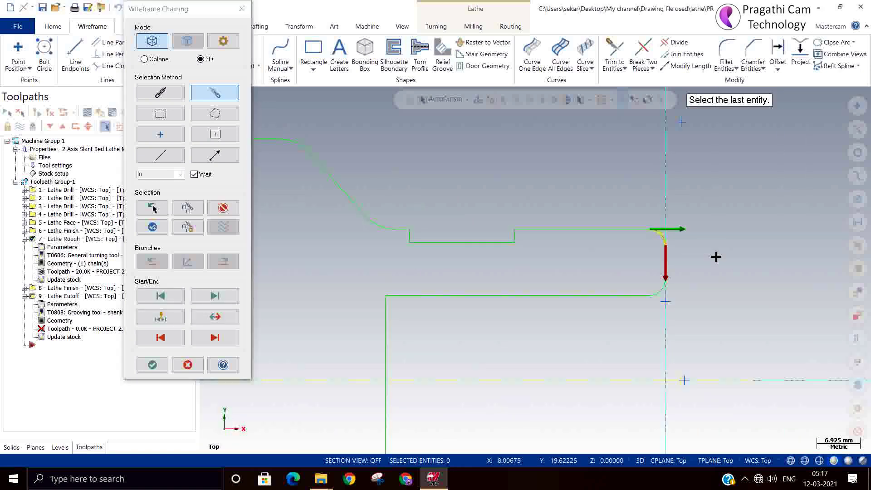
{"action": "scroll", "coordinate": [716, 254], "scroll_direction": "down", "scroll_amount": 1}
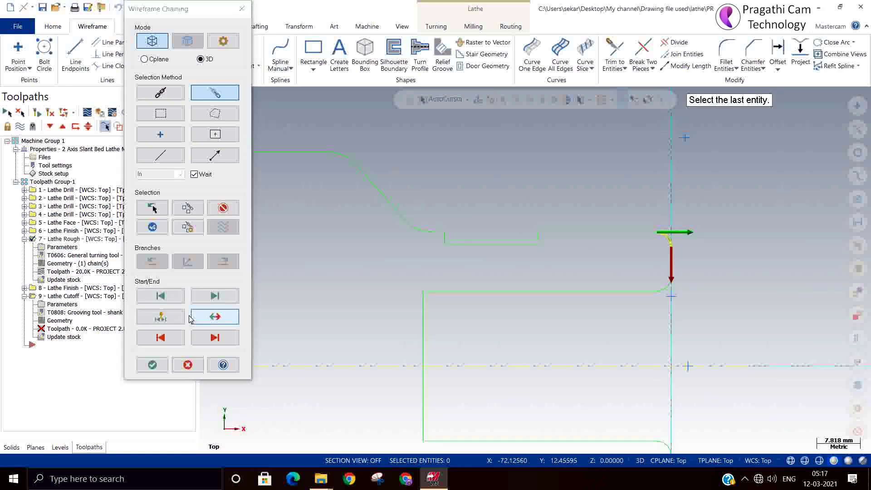
{"action": "left_click", "coordinate": [213, 323]}
{"action": "scroll", "coordinate": [777, 334], "scroll_direction": "down", "scroll_amount": 3}
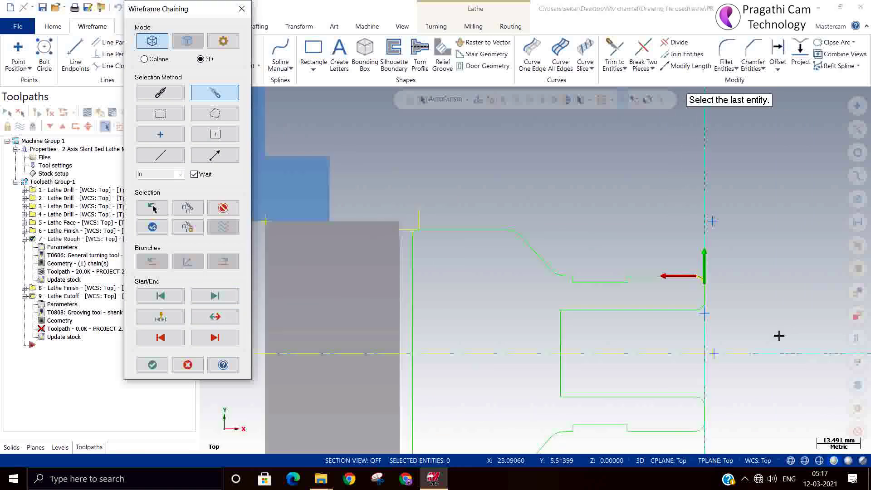
{"action": "left_click", "coordinate": [411, 230]}
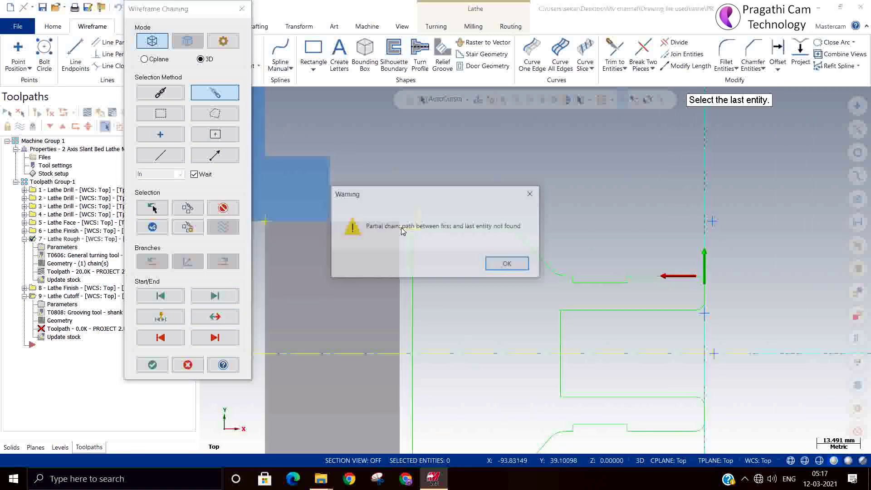
{"action": "left_click", "coordinate": [508, 264]}
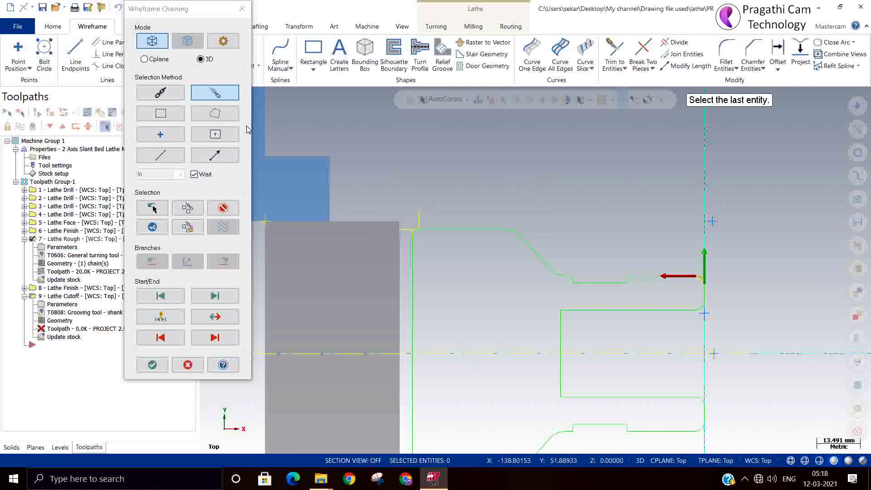
{"action": "scroll", "coordinate": [645, 285], "scroll_direction": "up", "scroll_amount": 4}
Step: Chain the profile's lines, steps, arc and diagonal through to the new extension line, and accept
{"action": "left_click", "coordinate": [687, 266]}
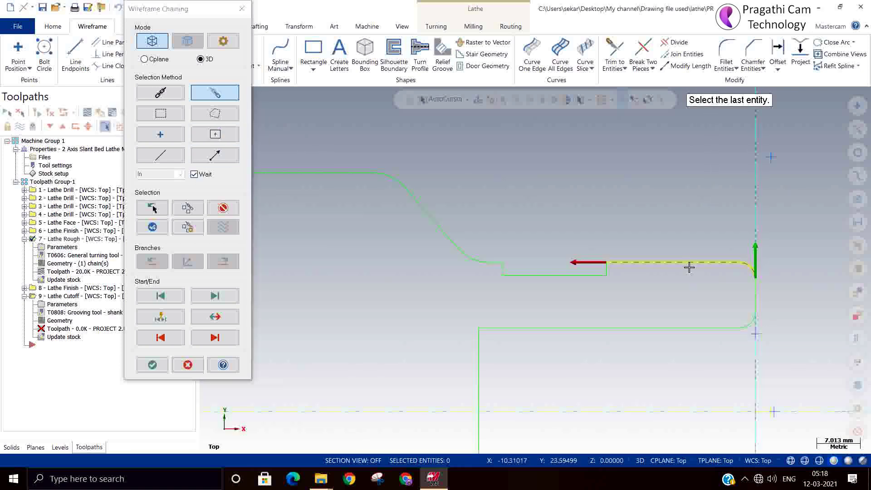
{"action": "left_click", "coordinate": [609, 270]}
{"action": "left_click", "coordinate": [584, 275]}
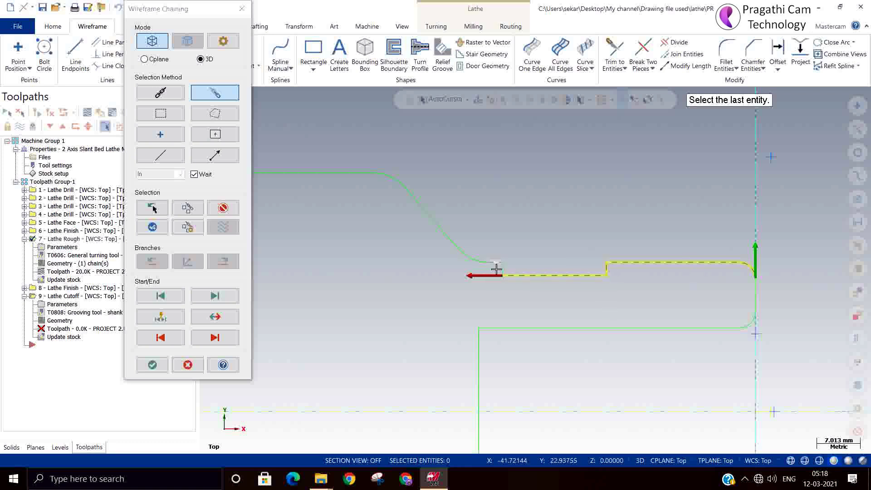
{"action": "left_click", "coordinate": [499, 268]}
{"action": "left_click", "coordinate": [489, 265]}
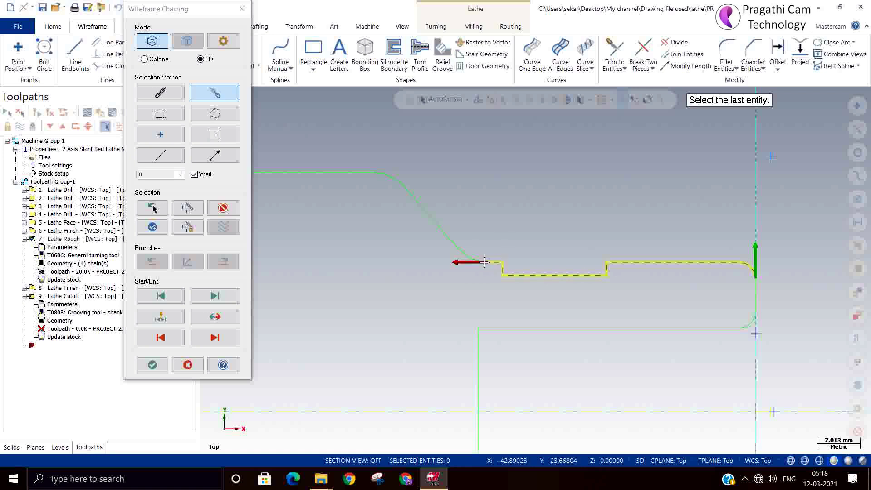
{"action": "left_click", "coordinate": [467, 257]}
{"action": "left_click", "coordinate": [400, 180]}
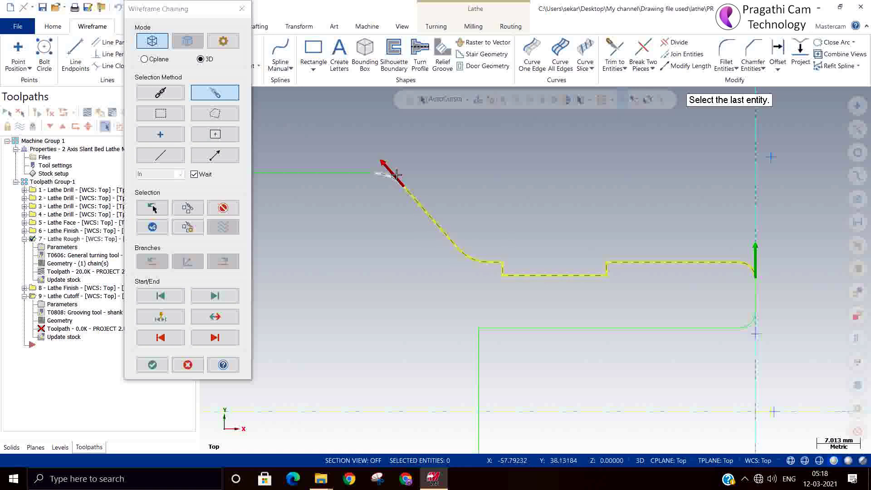
{"action": "left_click", "coordinate": [359, 173]}
{"action": "scroll", "coordinate": [697, 251], "scroll_direction": "up", "scroll_amount": 2}
{"action": "scroll", "coordinate": [560, 237], "scroll_direction": "down", "scroll_amount": 4}
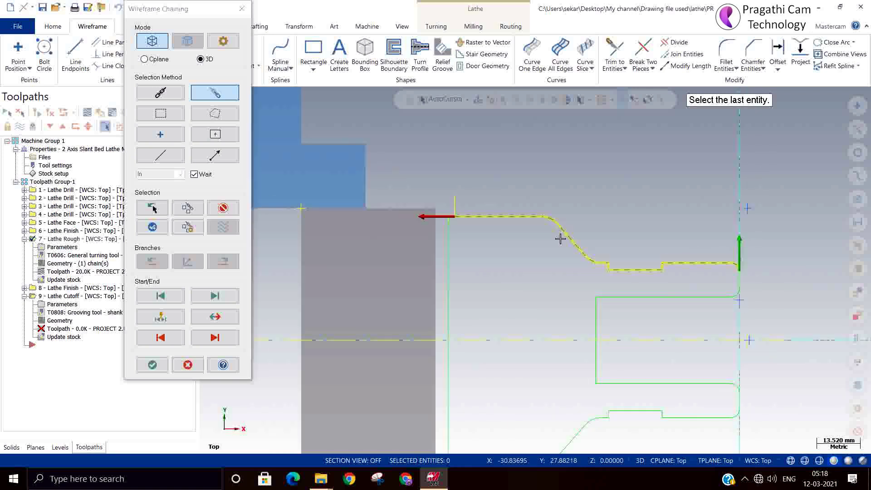
{"action": "left_click", "coordinate": [453, 220]}
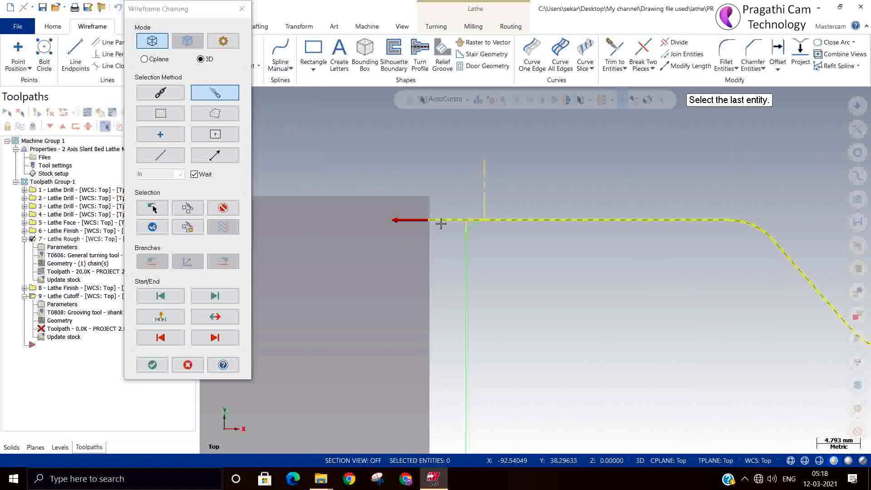
{"action": "left_click", "coordinate": [152, 365]}
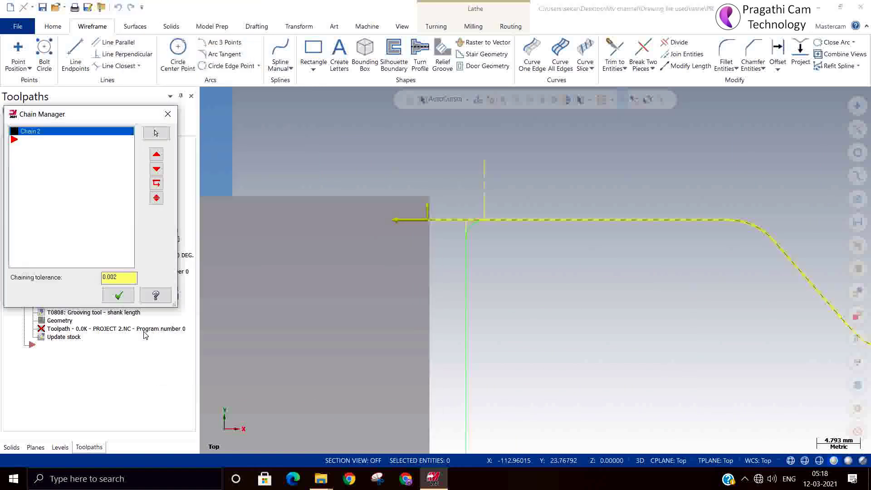
Step: Confirm Chain 2 for Lathe Rough, then delete Lathe Finish's old Chain 1
{"action": "left_click", "coordinate": [111, 301]}
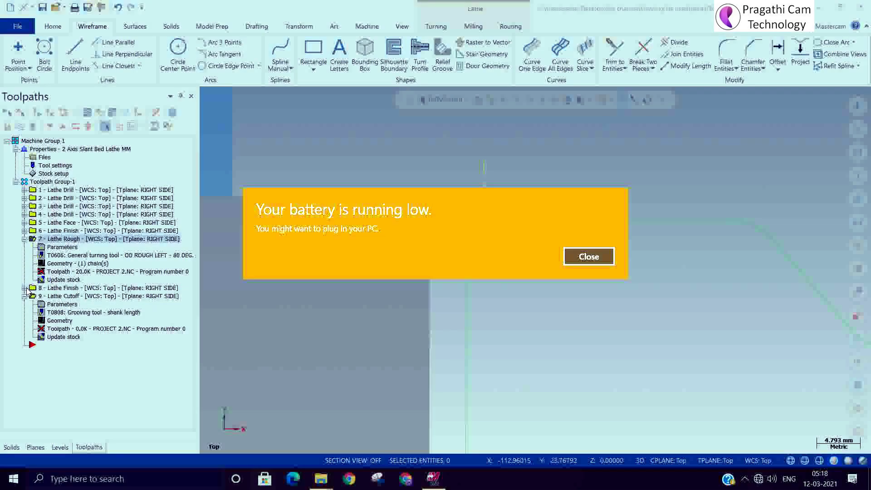
{"action": "left_click", "coordinate": [577, 257]}
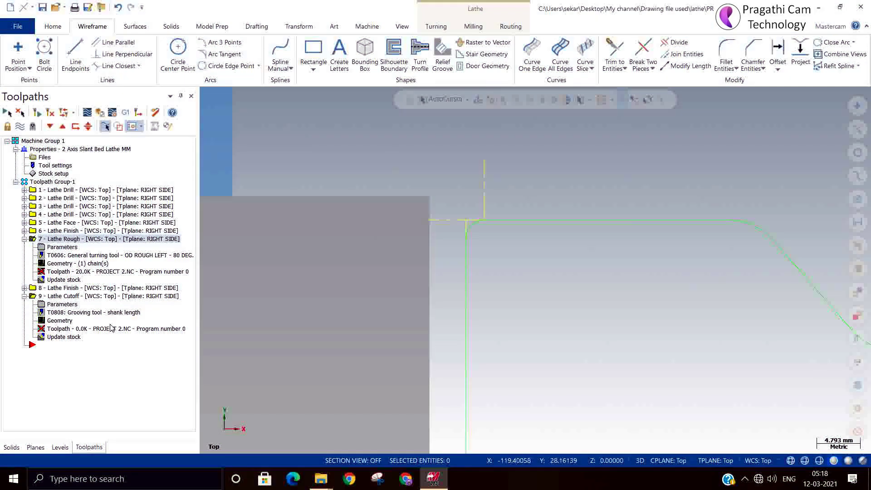
{"action": "left_click", "coordinate": [25, 288]}
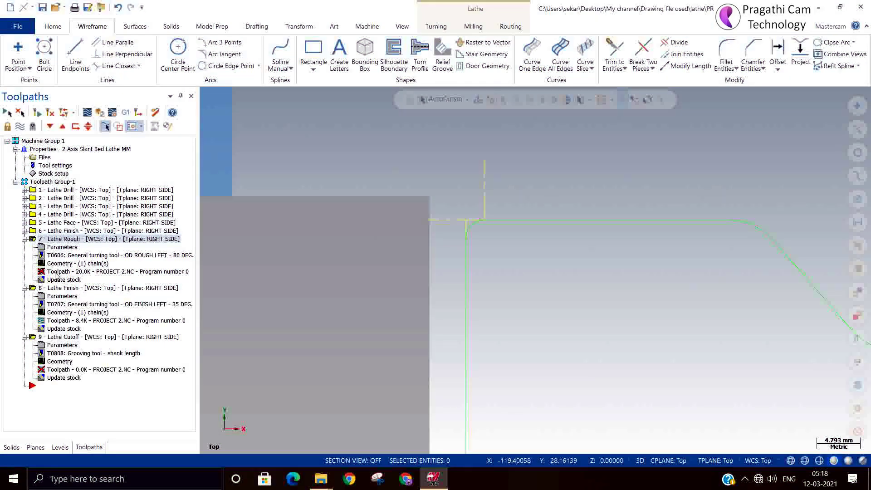
{"action": "left_click", "coordinate": [52, 314]}
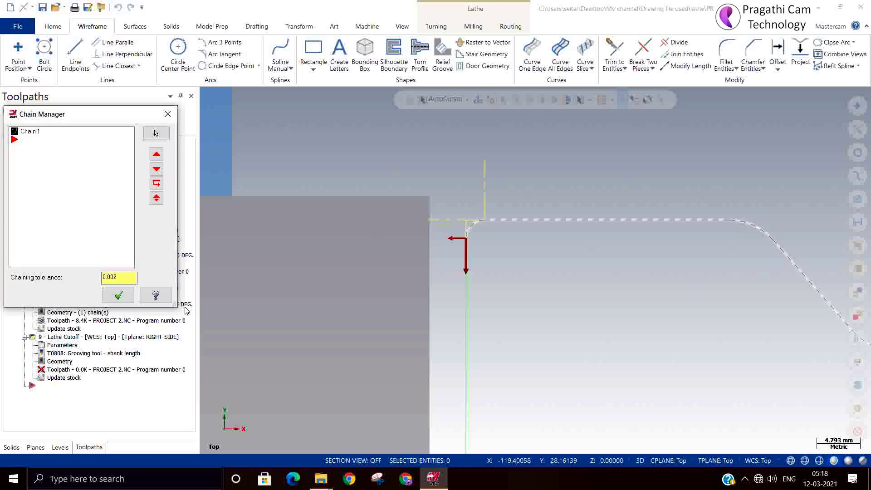
{"action": "left_click", "coordinate": [29, 131]}
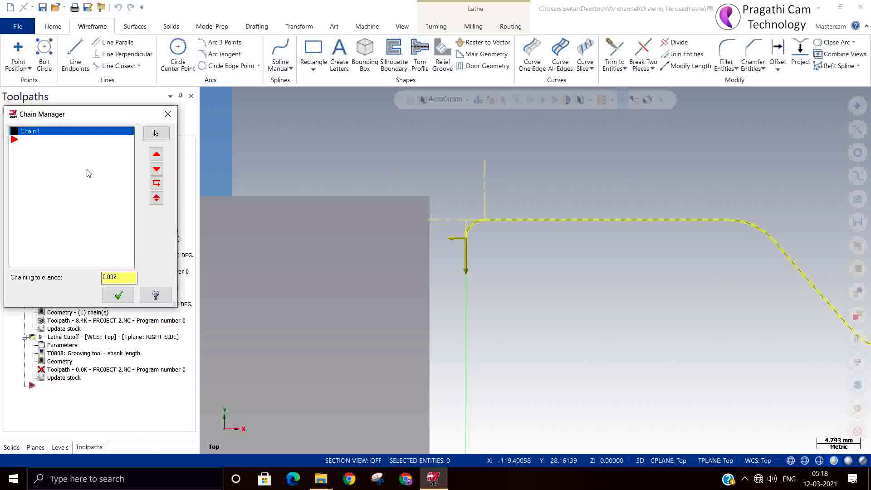
{"action": "key", "text": "Delete"}
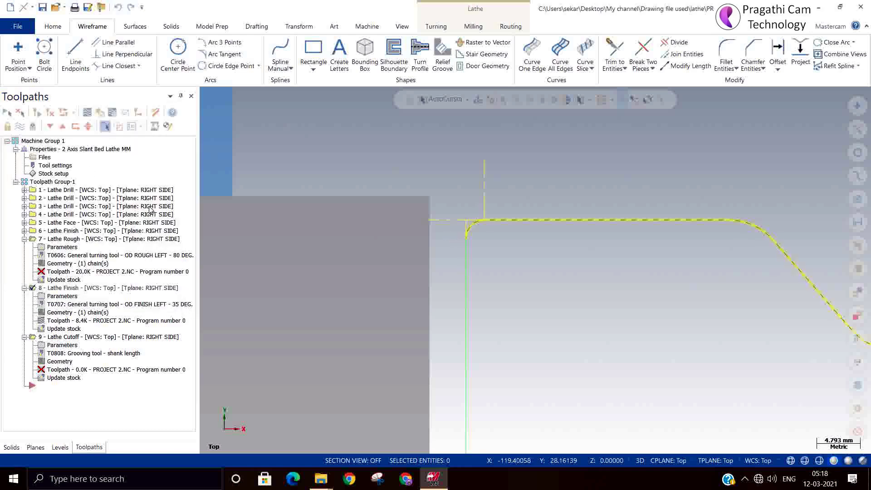
Step: Rechain Lathe Finish along the new outer profile contour and accept it
{"action": "right_click", "coordinate": [37, 147]}
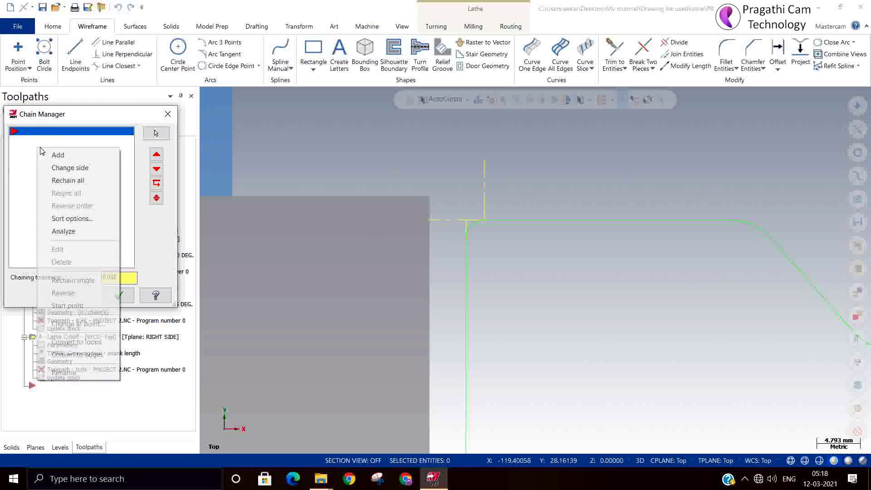
{"action": "left_click", "coordinate": [76, 181]}
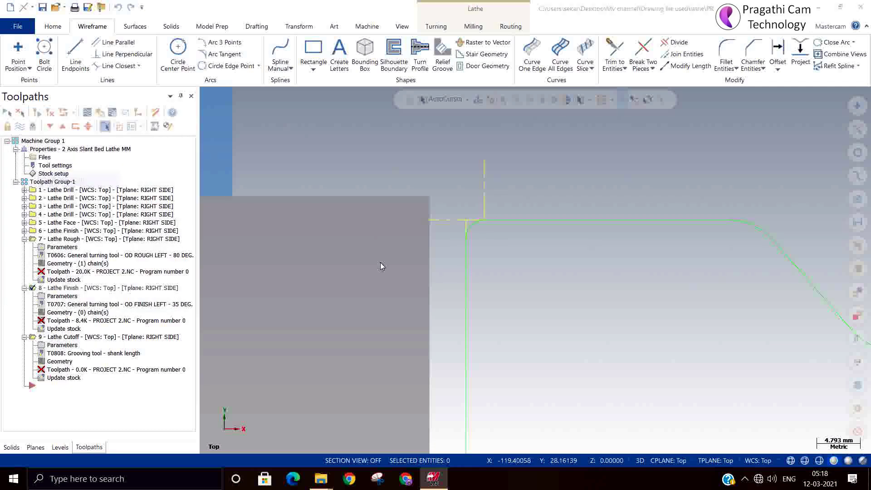
{"action": "scroll", "coordinate": [420, 219], "scroll_direction": "down", "scroll_amount": 2}
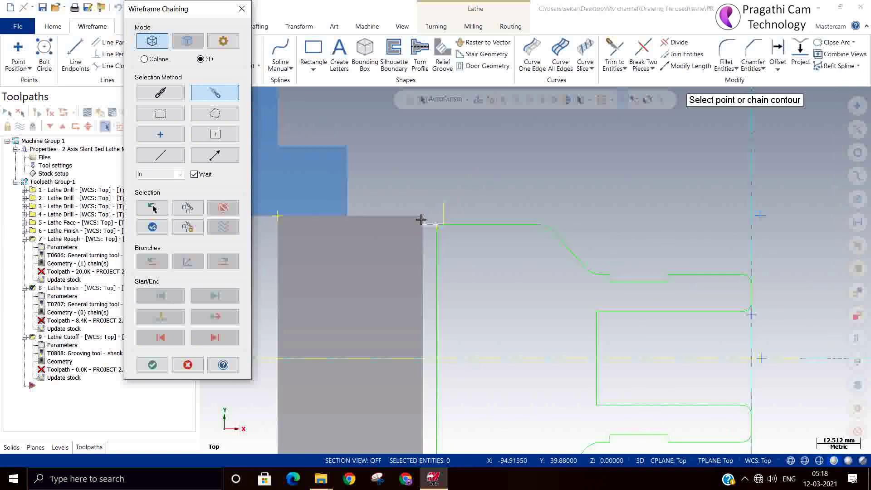
{"action": "scroll", "coordinate": [420, 220], "scroll_direction": "down", "scroll_amount": 2}
{"action": "scroll", "coordinate": [700, 286], "scroll_direction": "up", "scroll_amount": 3}
{"action": "scroll", "coordinate": [503, 257], "scroll_direction": "down", "scroll_amount": 1}
{"action": "scroll", "coordinate": [503, 257], "scroll_direction": "up", "scroll_amount": 1}
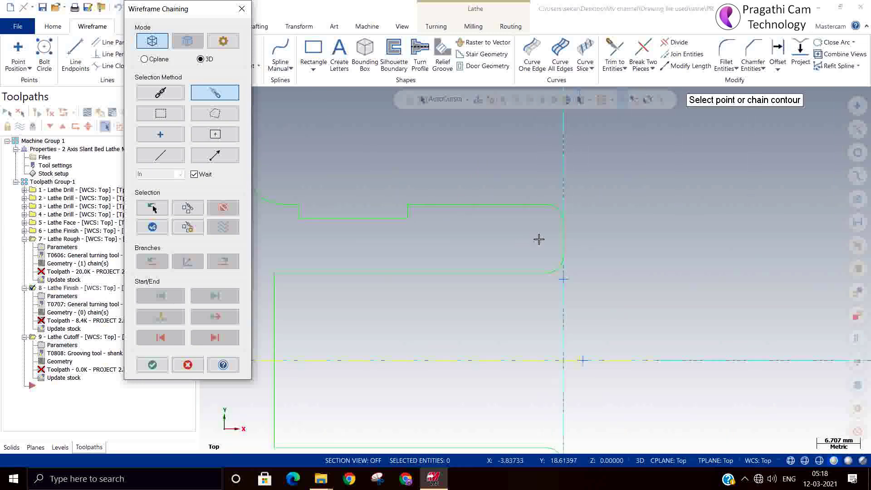
{"action": "left_click", "coordinate": [559, 213]}
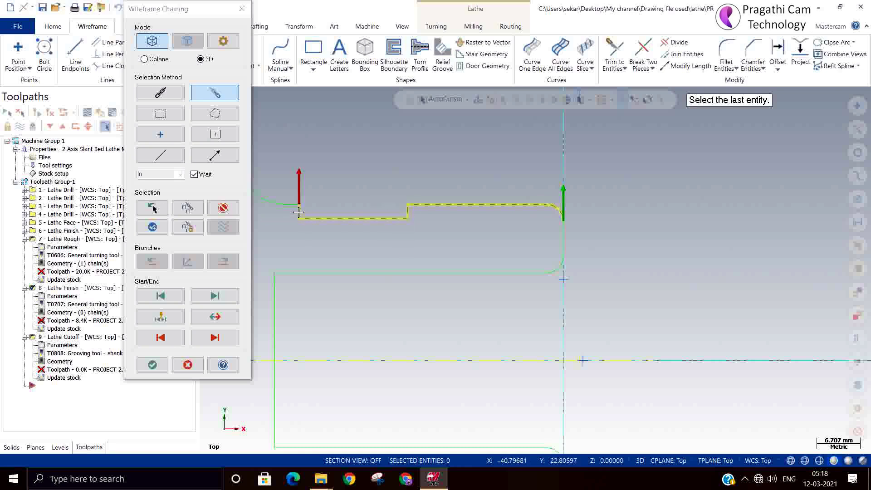
{"action": "scroll", "coordinate": [618, 268], "scroll_direction": "down", "scroll_amount": 2}
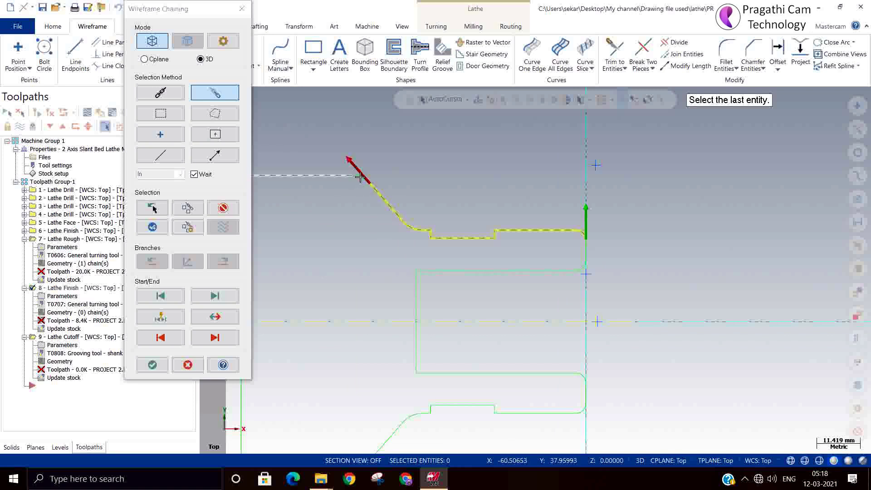
{"action": "scroll", "coordinate": [741, 287], "scroll_direction": "down", "scroll_amount": 1}
{"action": "scroll", "coordinate": [635, 277], "scroll_direction": "down", "scroll_amount": 4}
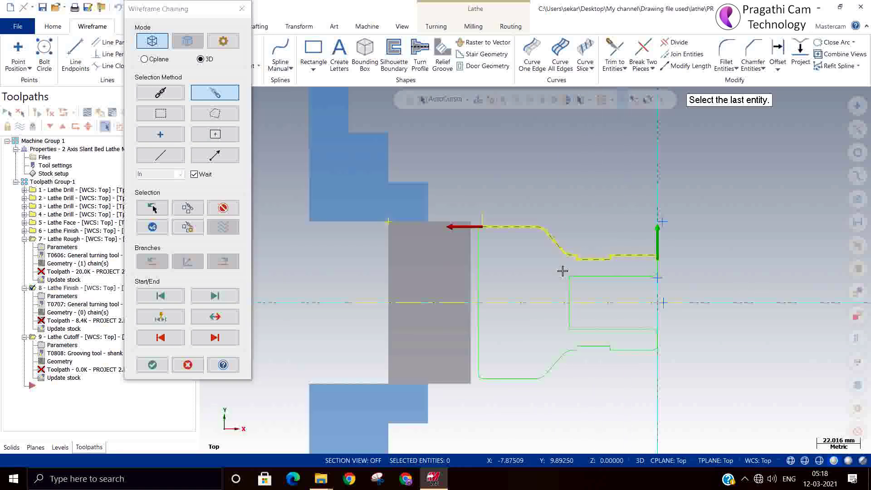
{"action": "scroll", "coordinate": [477, 241], "scroll_direction": "up", "scroll_amount": 5}
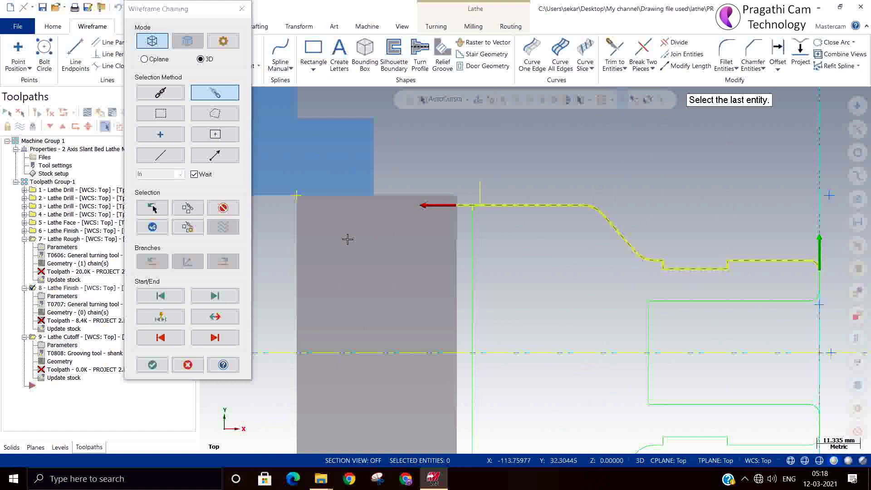
{"action": "left_click", "coordinate": [153, 365]}
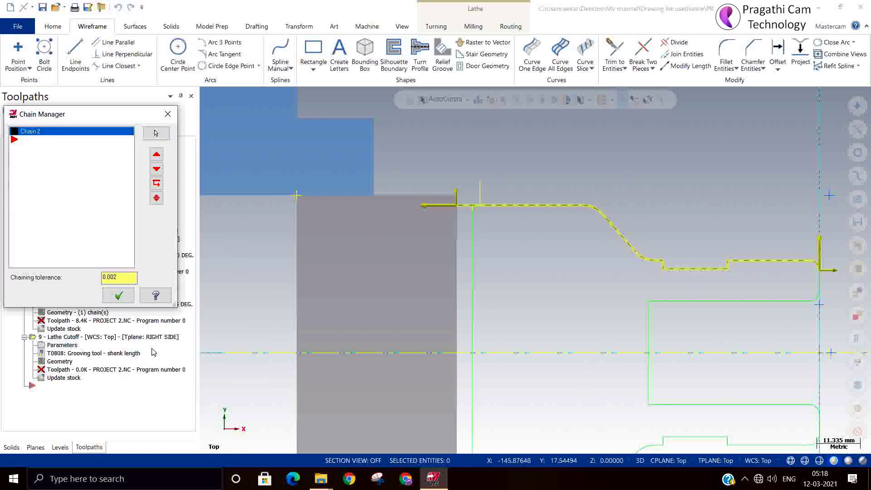
{"action": "left_click", "coordinate": [119, 295]}
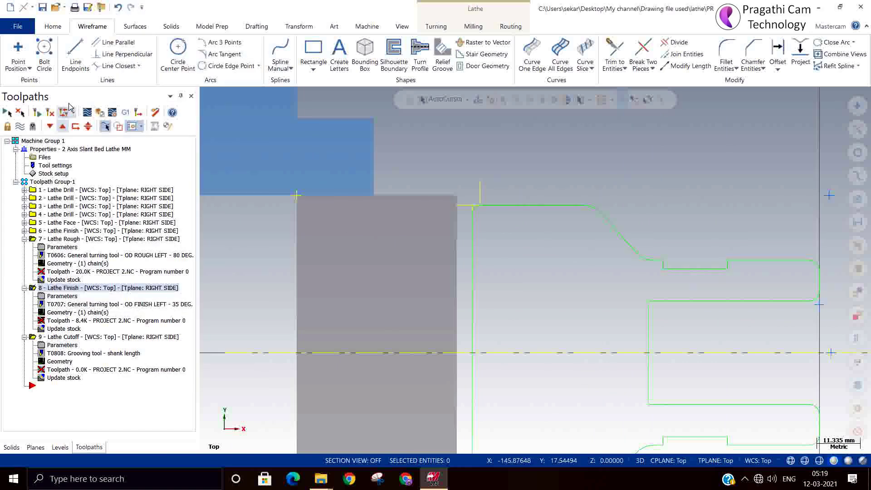
Step: Regenerate all dirty toolpath operations, accepting the tool collision warning
{"action": "left_click", "coordinate": [50, 112]}
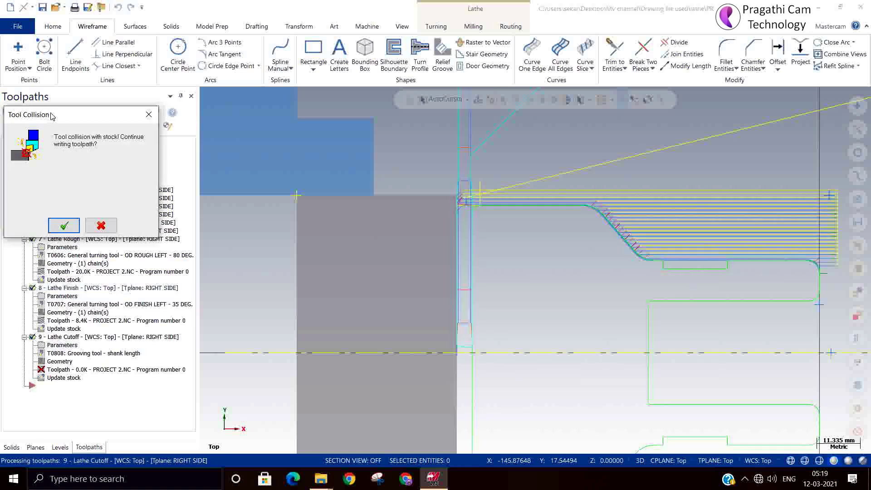
{"action": "left_click", "coordinate": [64, 225]}
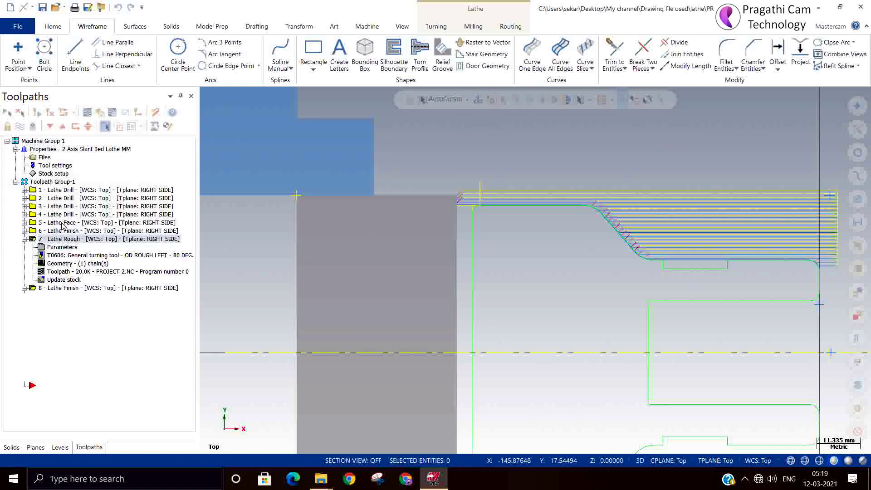
{"action": "scroll", "coordinate": [481, 195], "scroll_direction": "up", "scroll_amount": 5}
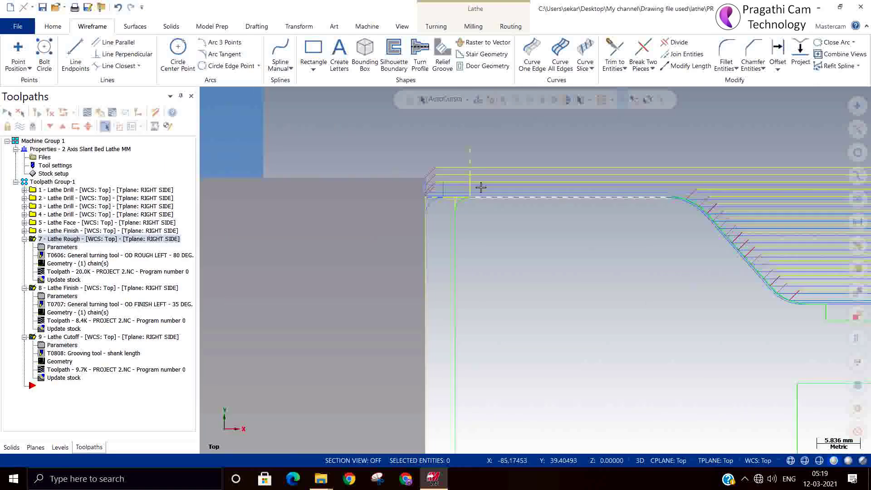
{"action": "scroll", "coordinate": [433, 191], "scroll_direction": "up", "scroll_amount": 2}
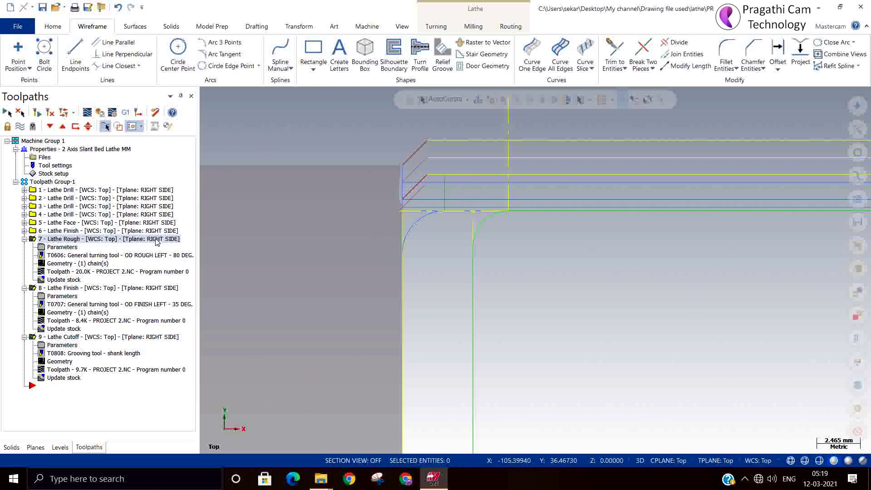
Step: Collapse the rough, finish and cutoff operations, then verify all of Toolpath Group-1 in the simulator
{"action": "left_click", "coordinate": [24, 239]}
{"action": "left_click", "coordinate": [25, 248]}
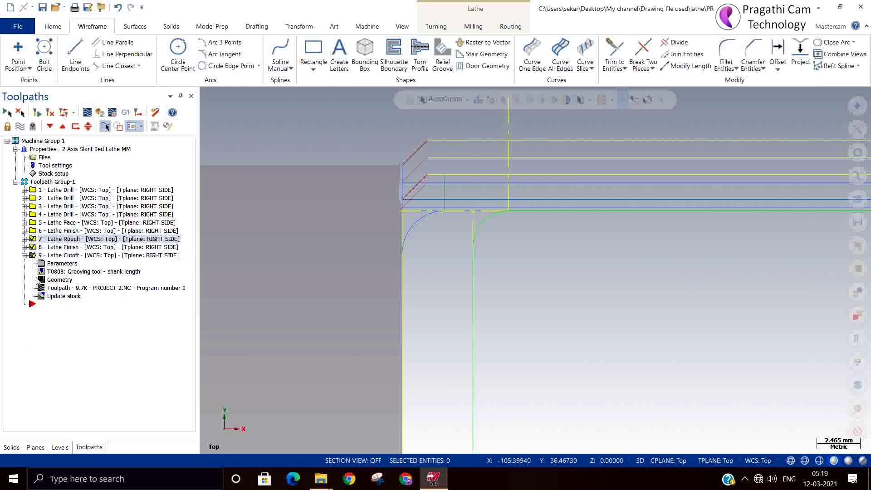
{"action": "left_click", "coordinate": [24, 256]}
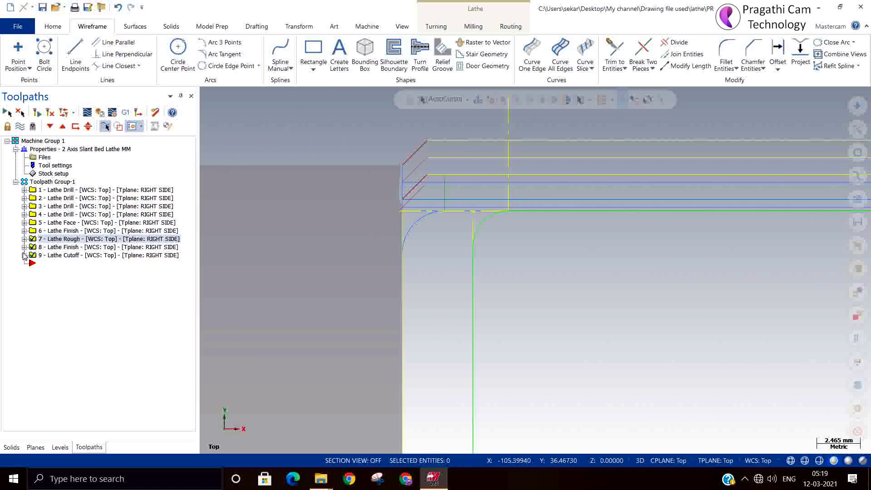
{"action": "left_click", "coordinate": [50, 182]}
{"action": "left_click", "coordinate": [100, 113]}
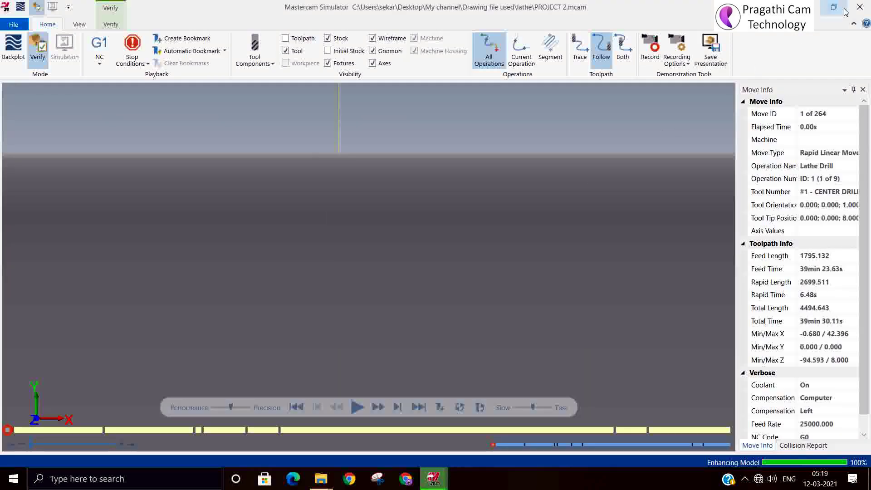
{"action": "left_click", "coordinate": [859, 7]}
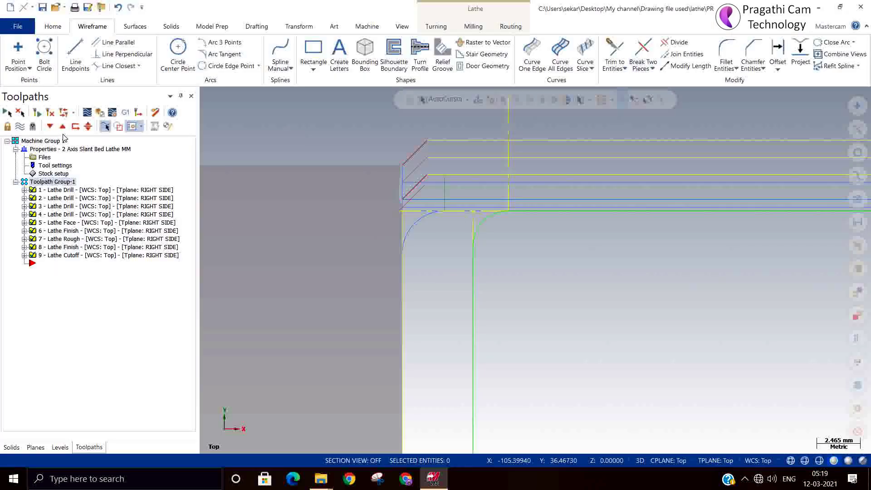
{"action": "left_click", "coordinate": [141, 127]}
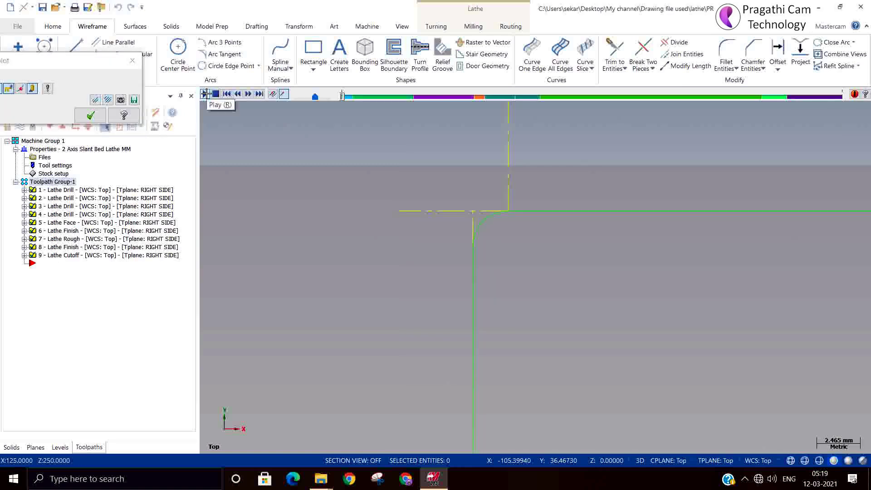
{"action": "left_click", "coordinate": [204, 93]}
{"action": "scroll", "coordinate": [363, 302], "scroll_direction": "down", "scroll_amount": 3}
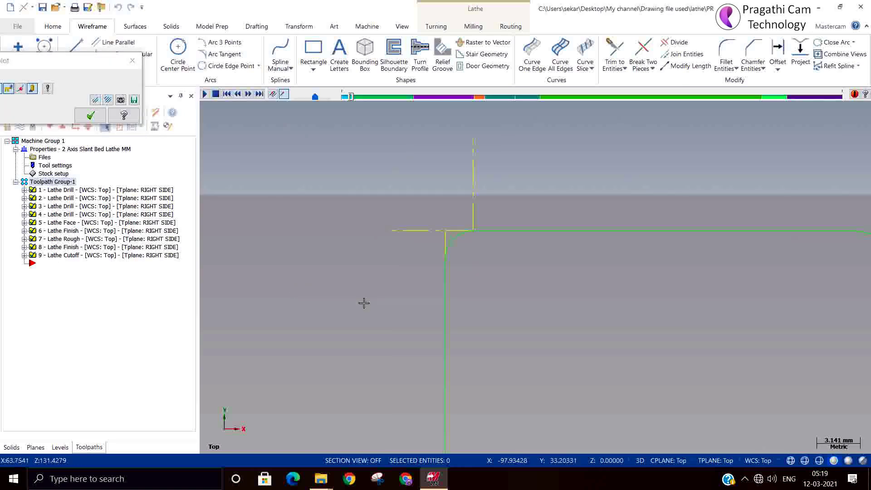
{"action": "scroll", "coordinate": [402, 253], "scroll_direction": "down", "scroll_amount": 5}
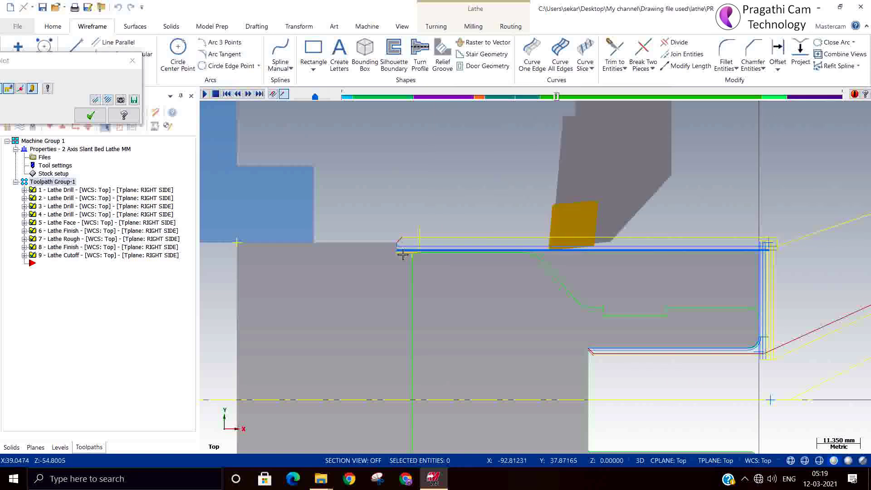
{"action": "scroll", "coordinate": [403, 256], "scroll_direction": "up", "scroll_amount": 2}
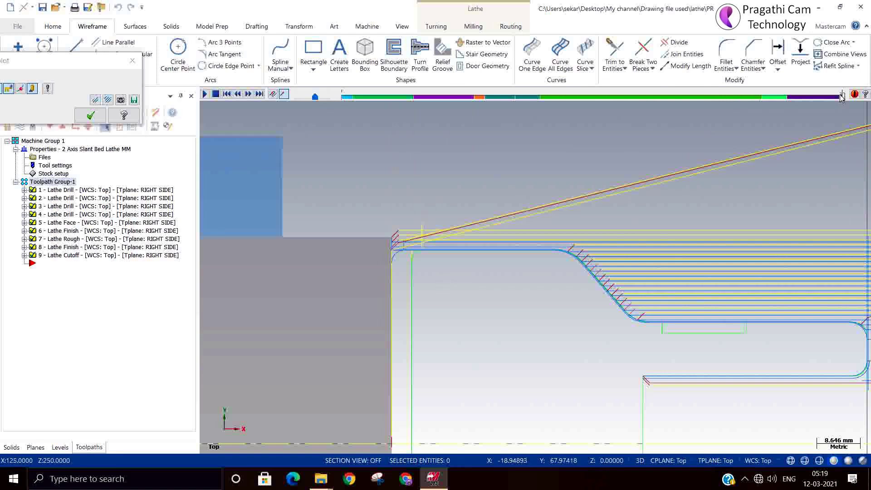
{"action": "left_click_drag", "start_coordinate": [841, 98], "coordinate": [835, 80]}
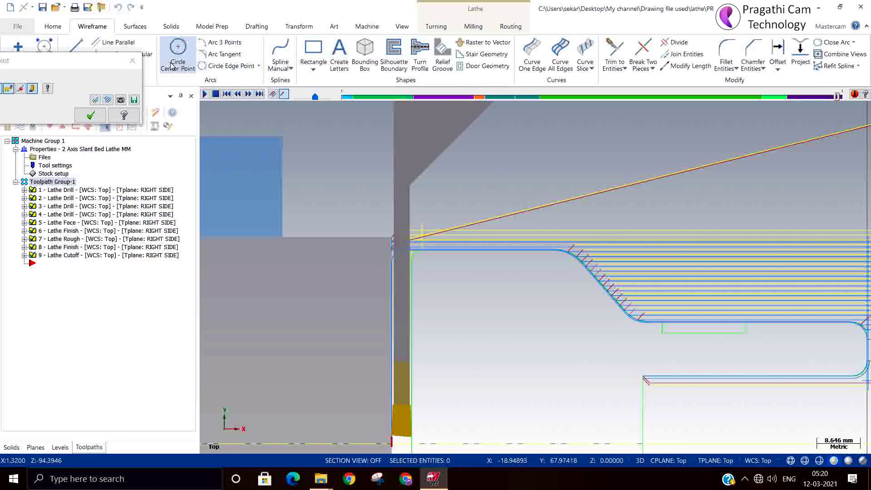
{"action": "left_click", "coordinate": [91, 115]}
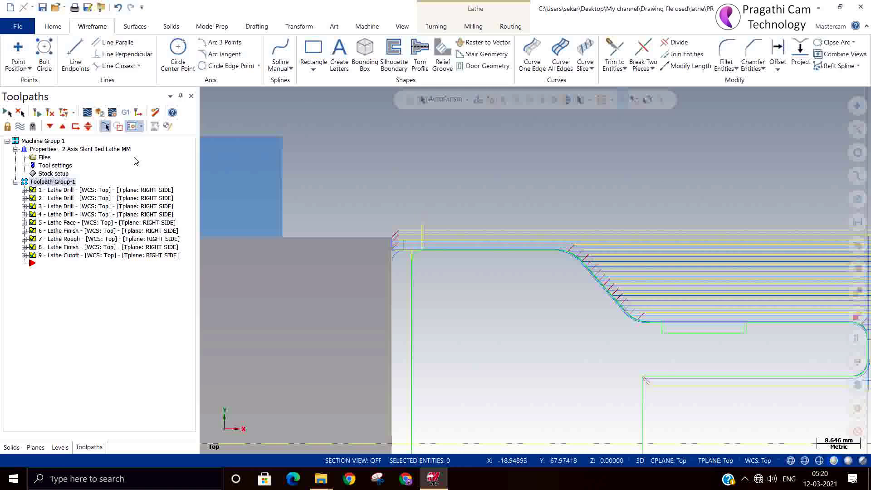